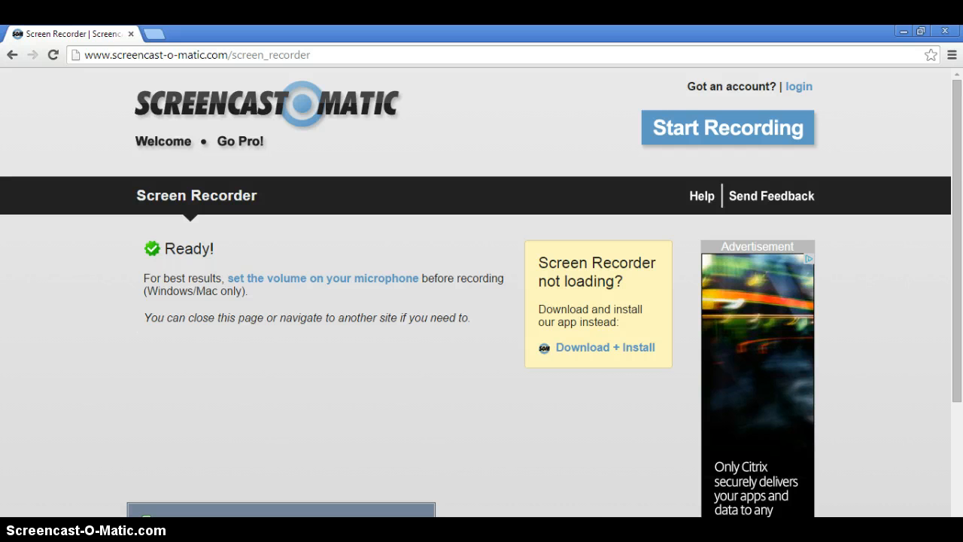
Step: Switch to the Book Quotes Independent Reading Chart in Excel and review its quote, page number and significance rows
key(alt+Tab)
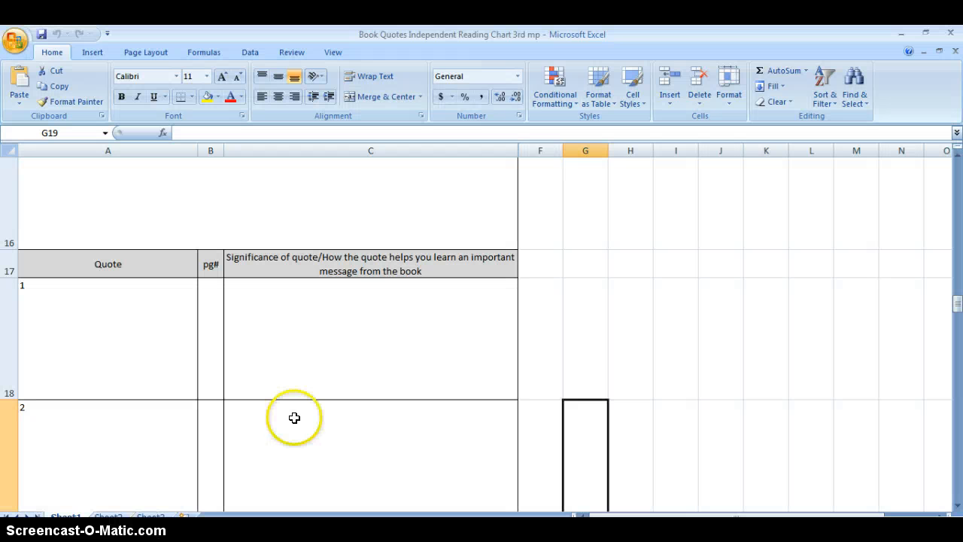
scroll(294, 415, up, 5)
scroll(294, 418, down, 4)
scroll(294, 418, down, 2)
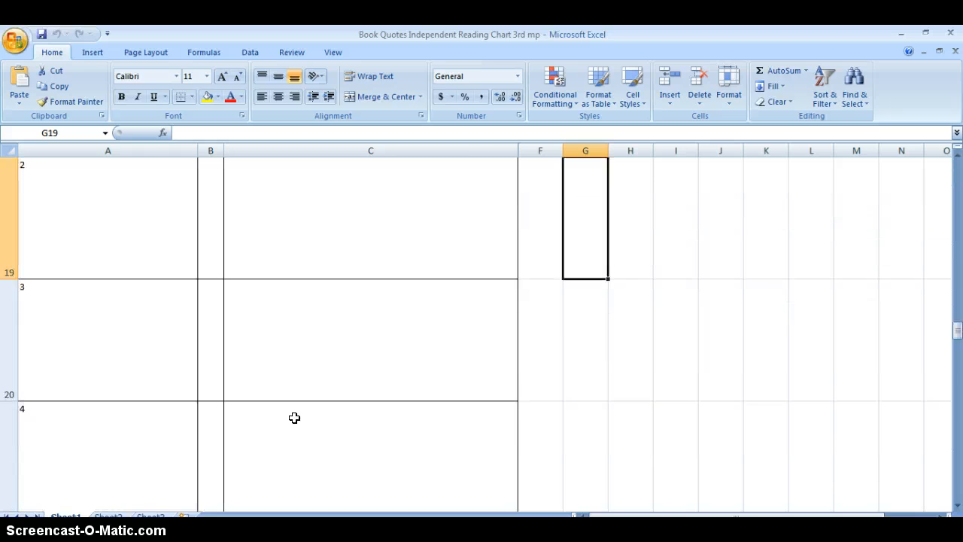
scroll(292, 392, up, 6)
scroll(288, 290, down, 4)
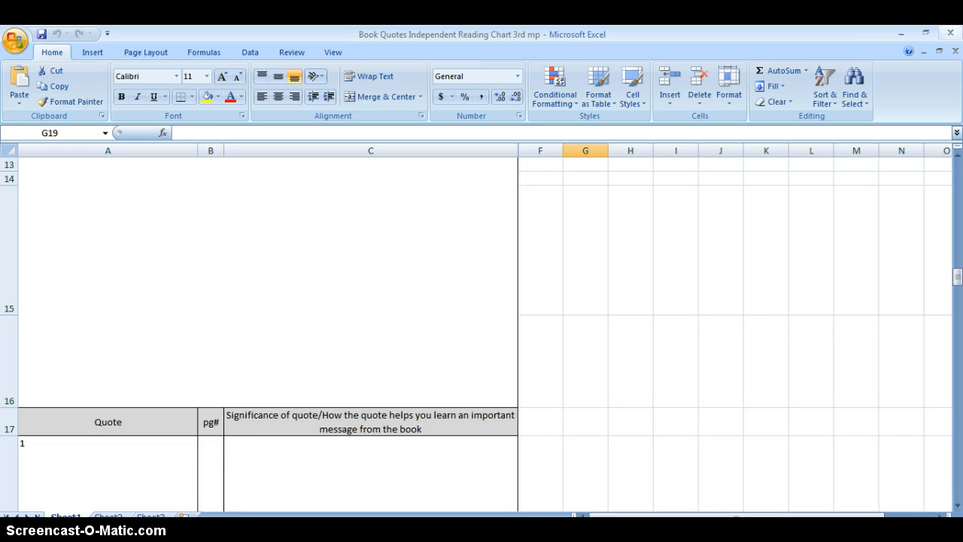
click(905, 35)
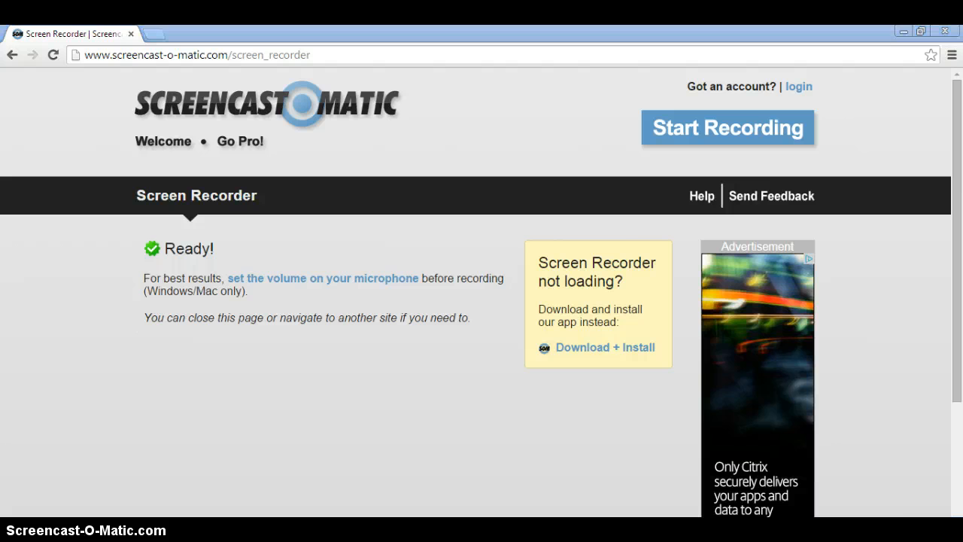
Step: Switch to the Book Quote Project requirements document in Word, read the poster requirements and return to the browser
key(alt+Tab)
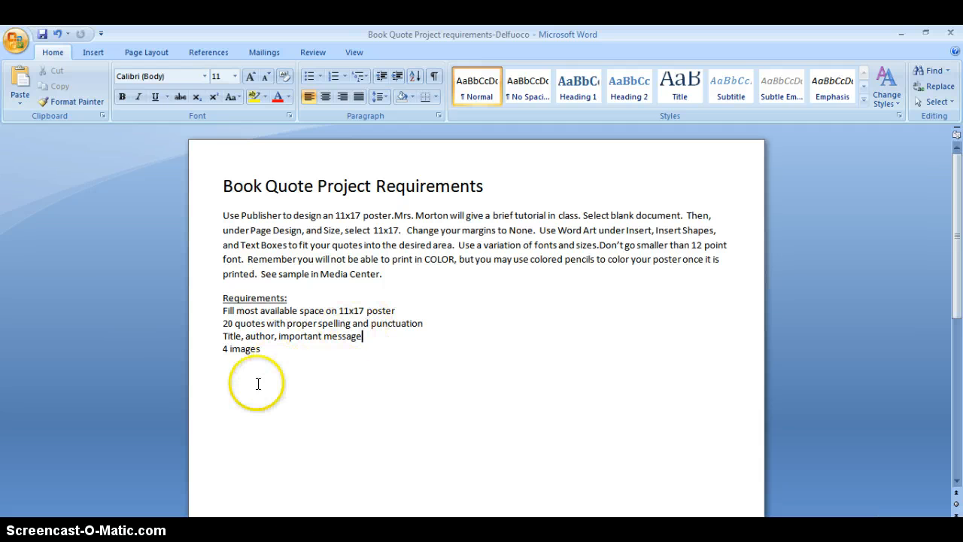
mouse_move(237, 530)
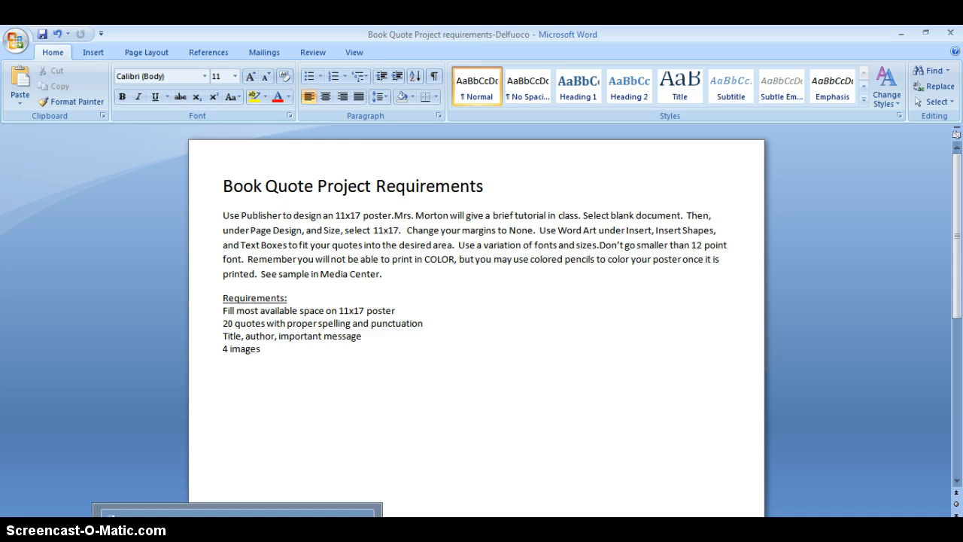
click(237, 530)
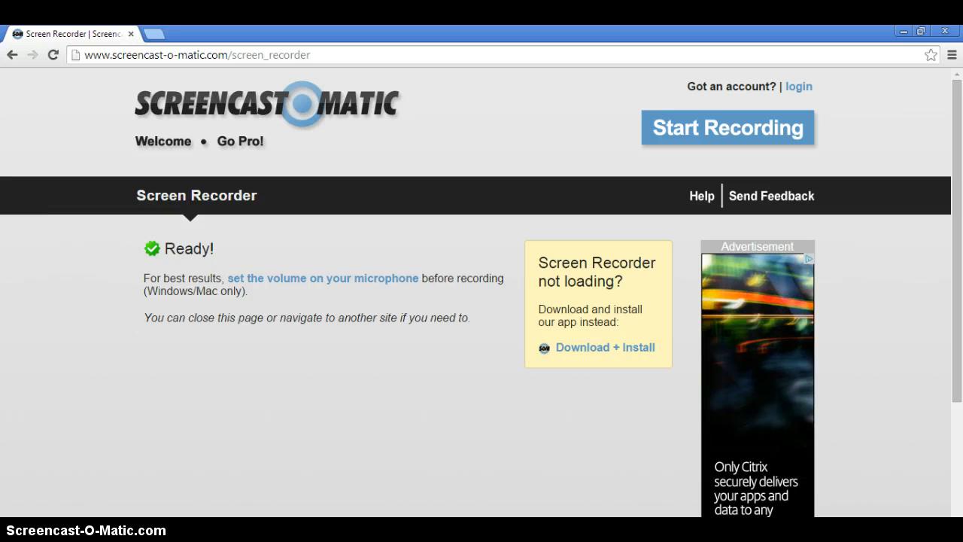
mouse_move(237, 530)
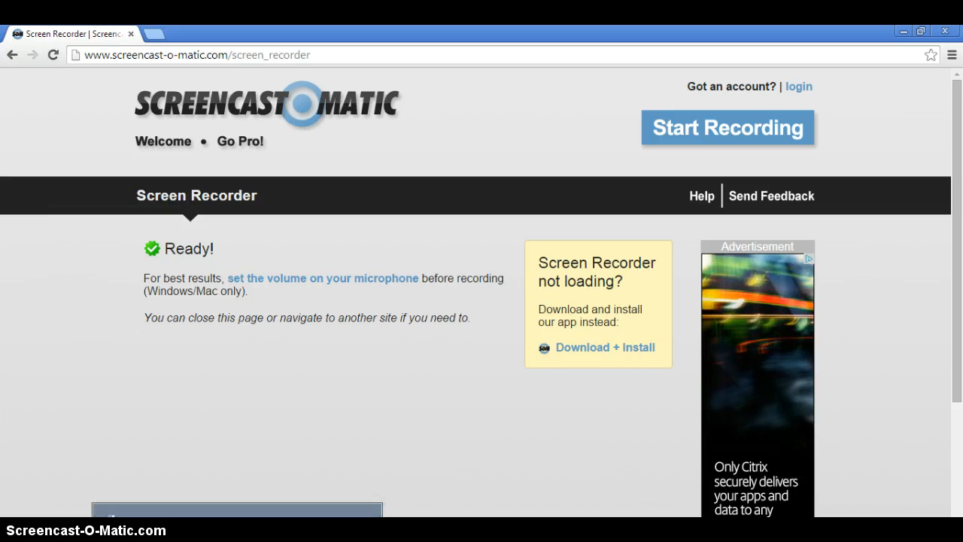
click(237, 530)
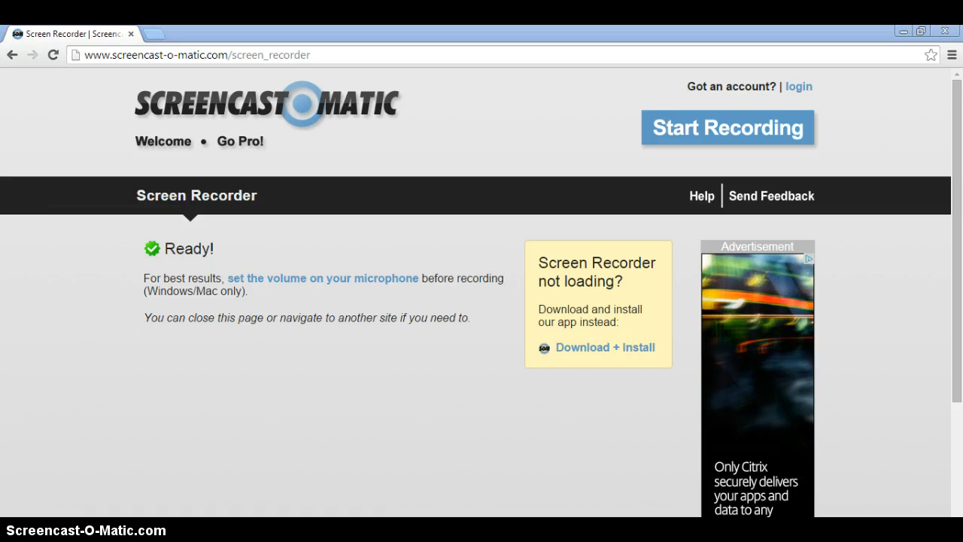
Step: View the book quote project quotes document in Word alongside the Excel reading chart and read the collected quotes
click(282, 530)
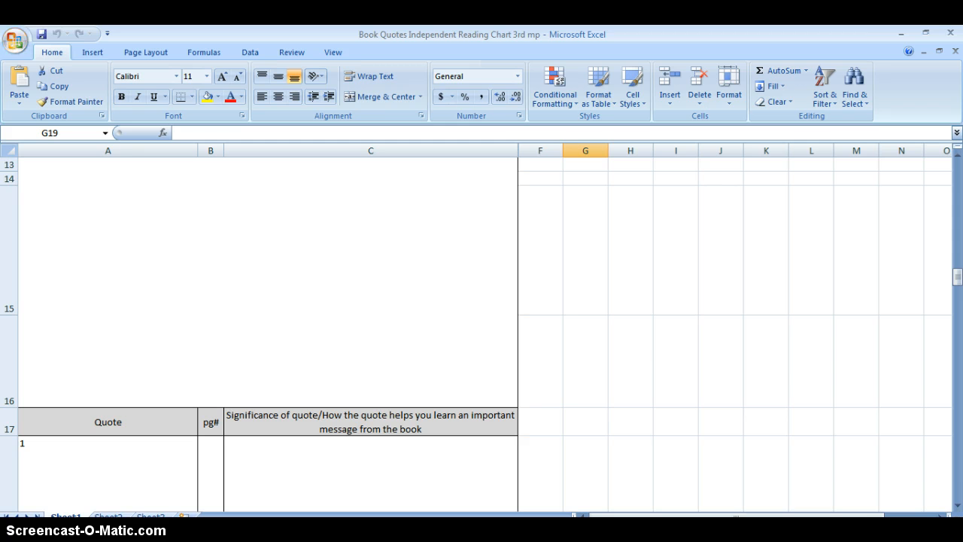
click(237, 530)
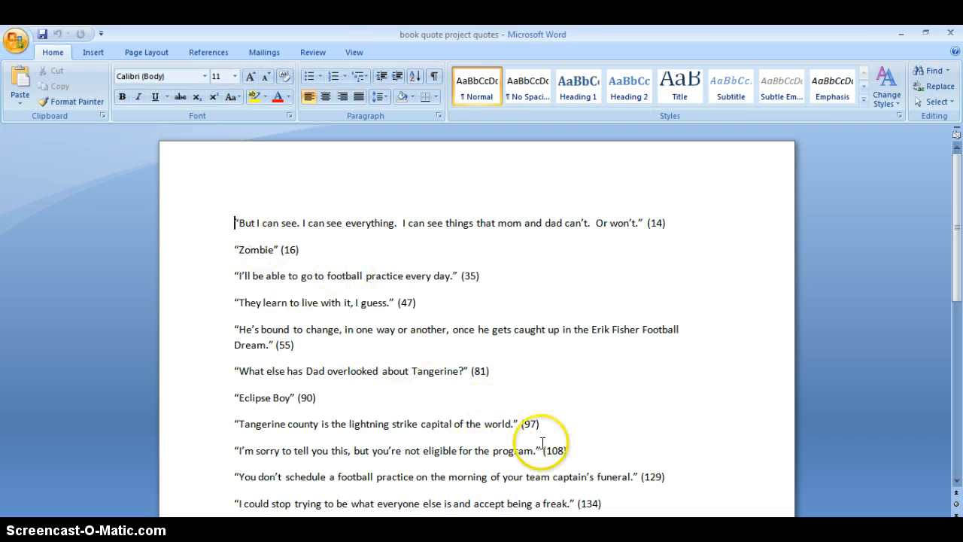
click(282, 529)
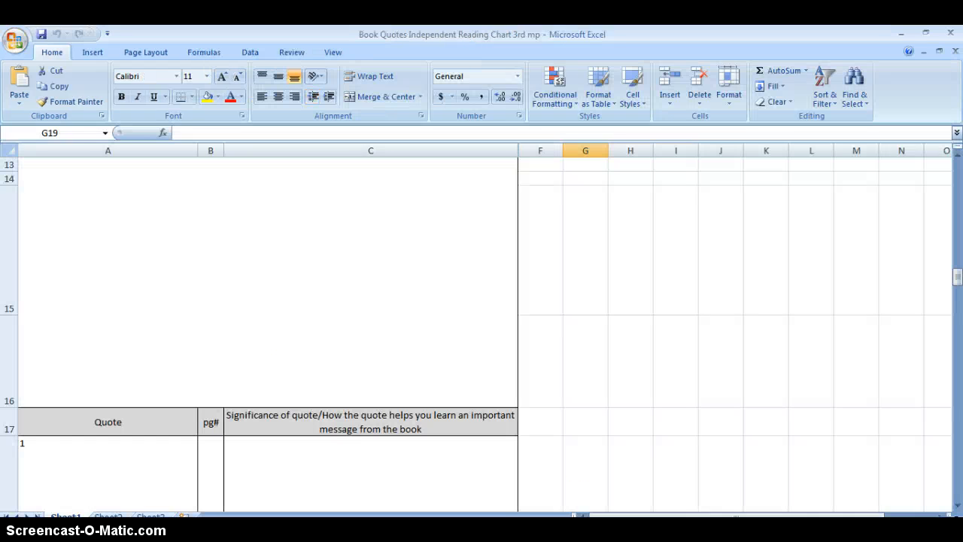
mouse_move(233, 530)
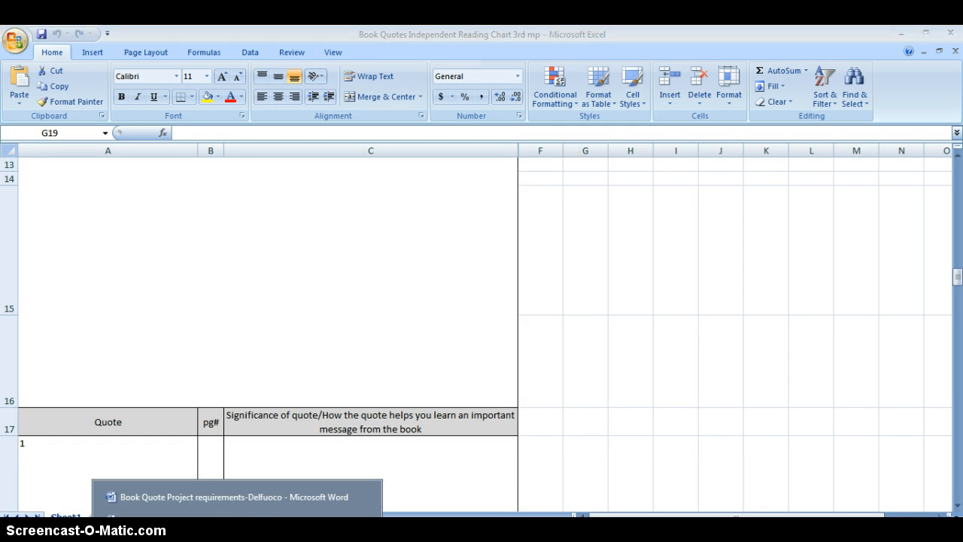
click(242, 520)
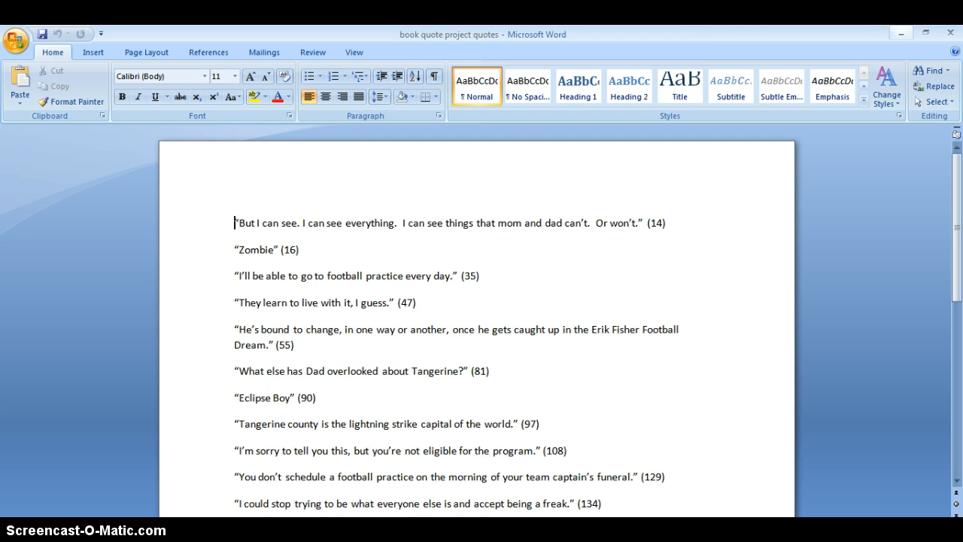
click(898, 33)
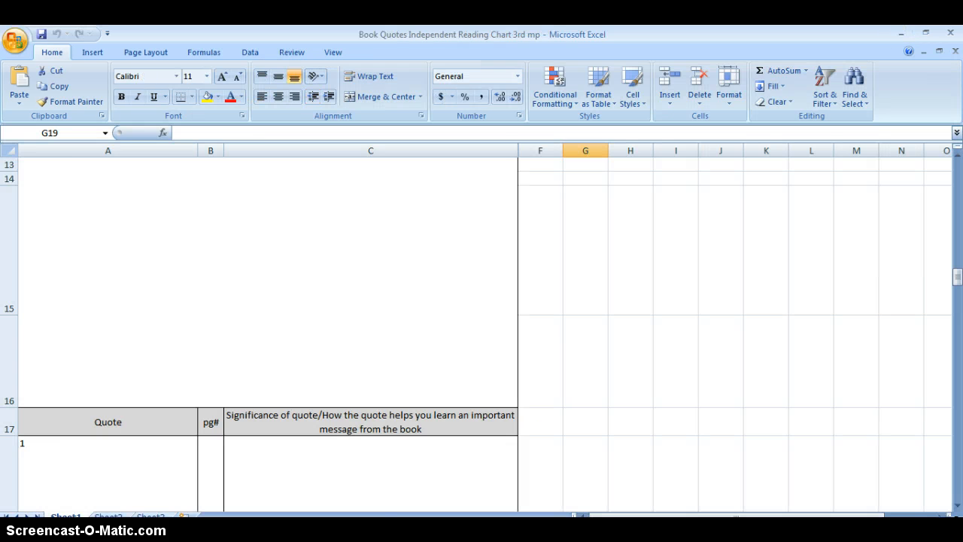
Step: Bring up the Book Quote Project requirements document and launch Microsoft Office Publisher 2007
click(250, 498)
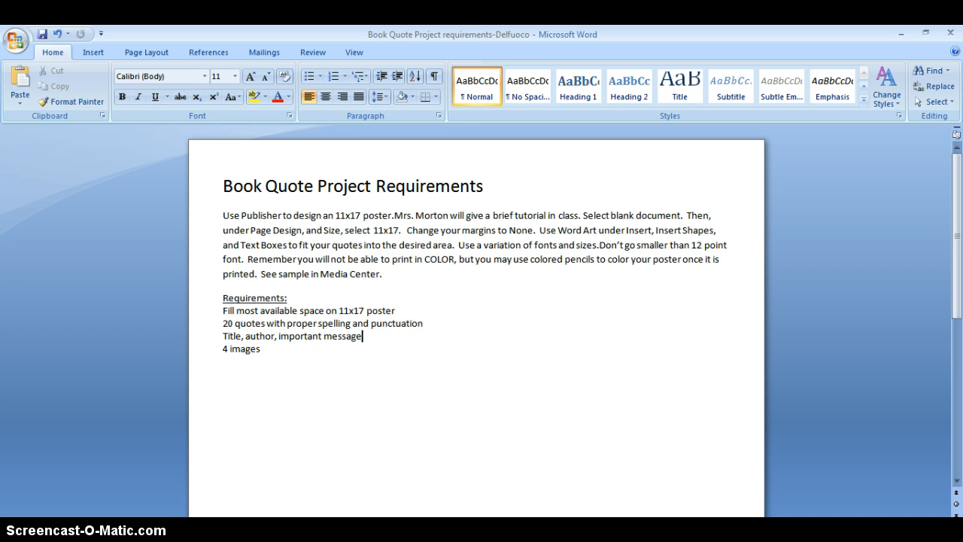
key(super)
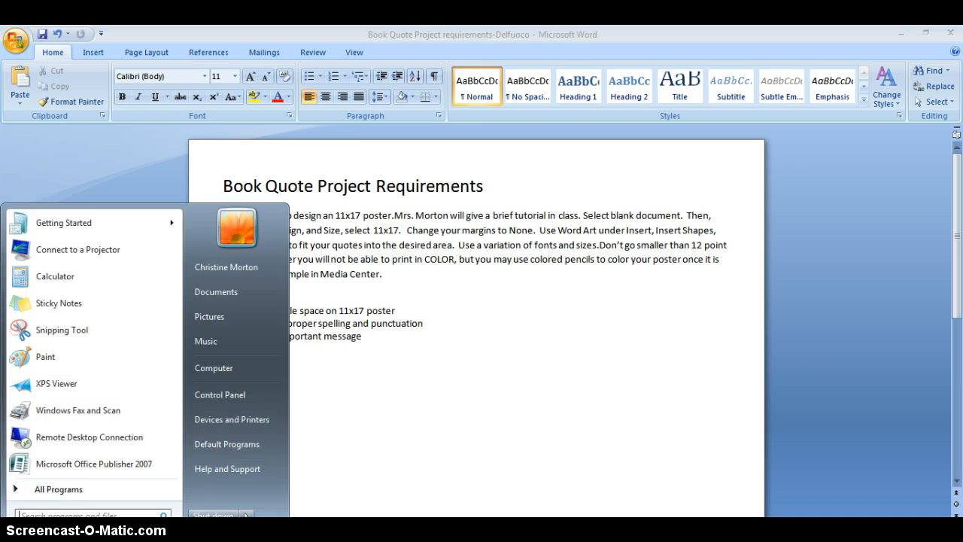
click(58, 488)
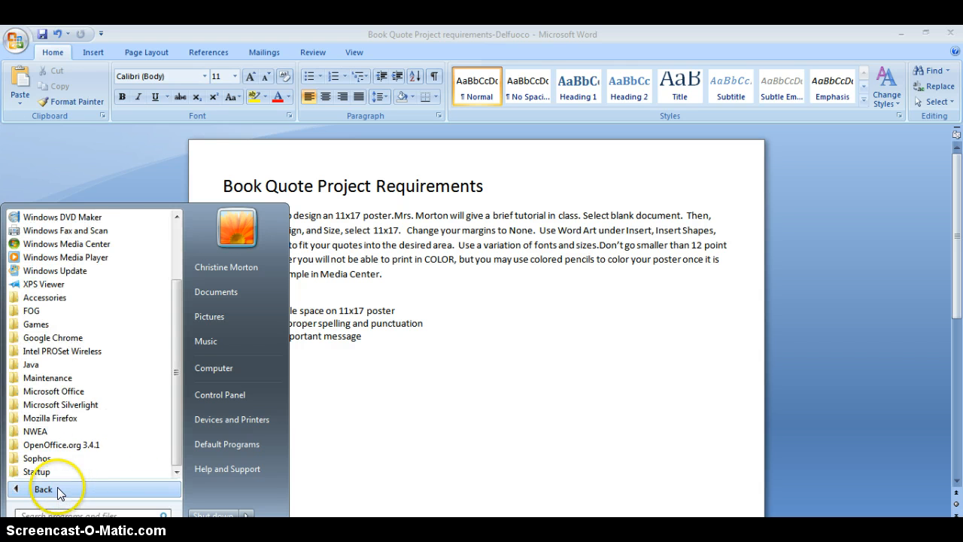
click(67, 393)
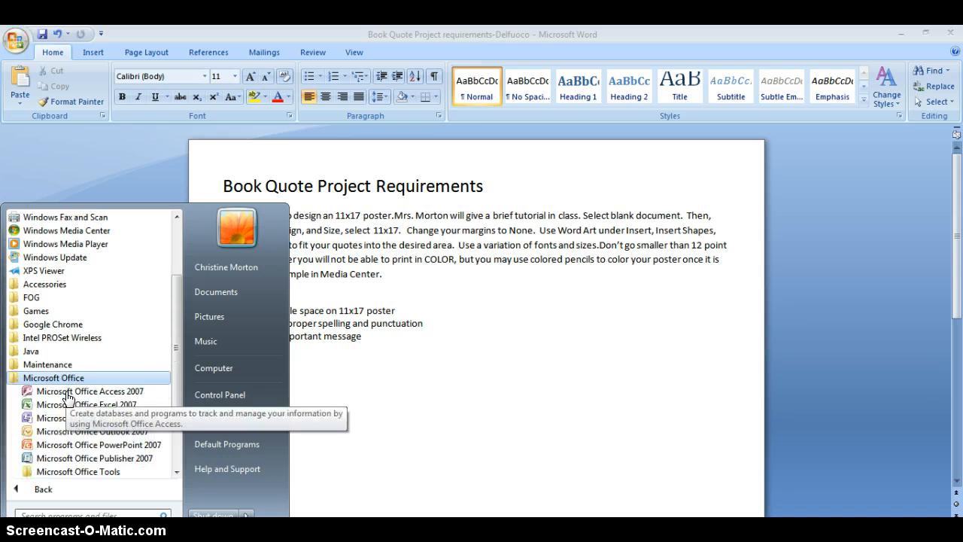
click(104, 460)
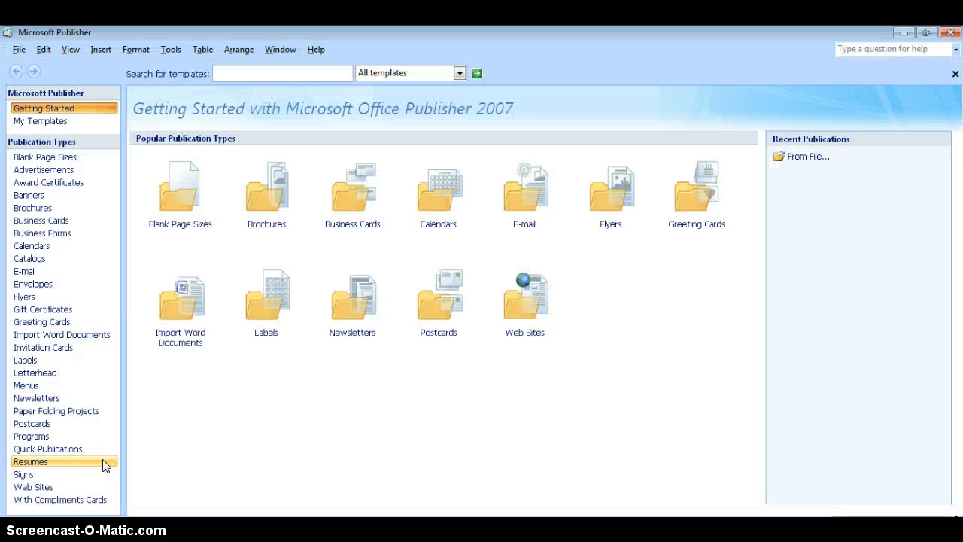
Step: Create a blank publication with the Tabloid (Portrait) 11 x 17" page size
click(98, 398)
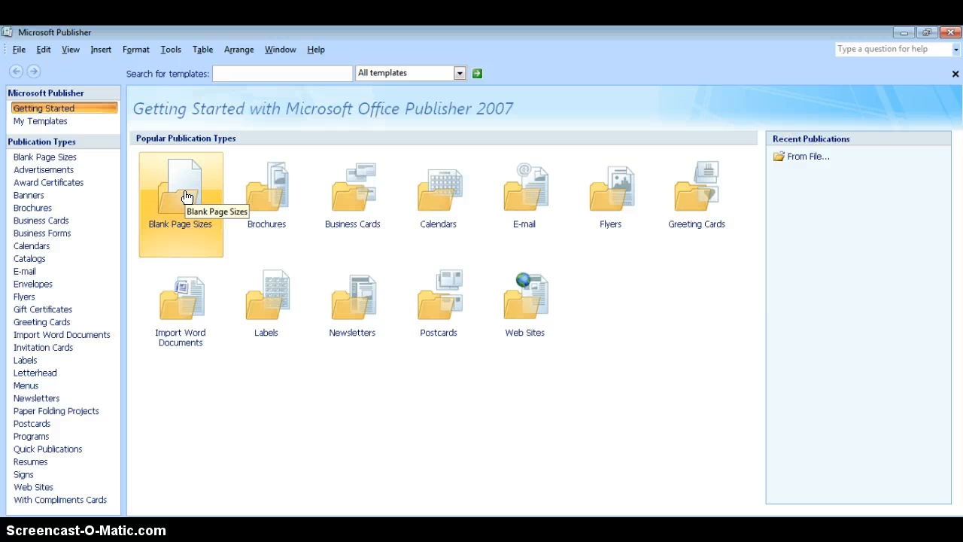
click(187, 197)
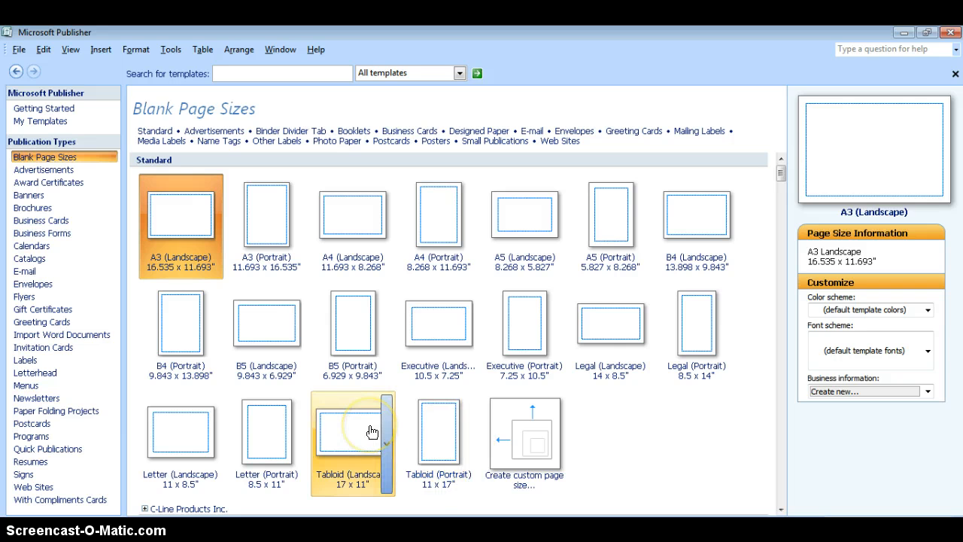
click(427, 430)
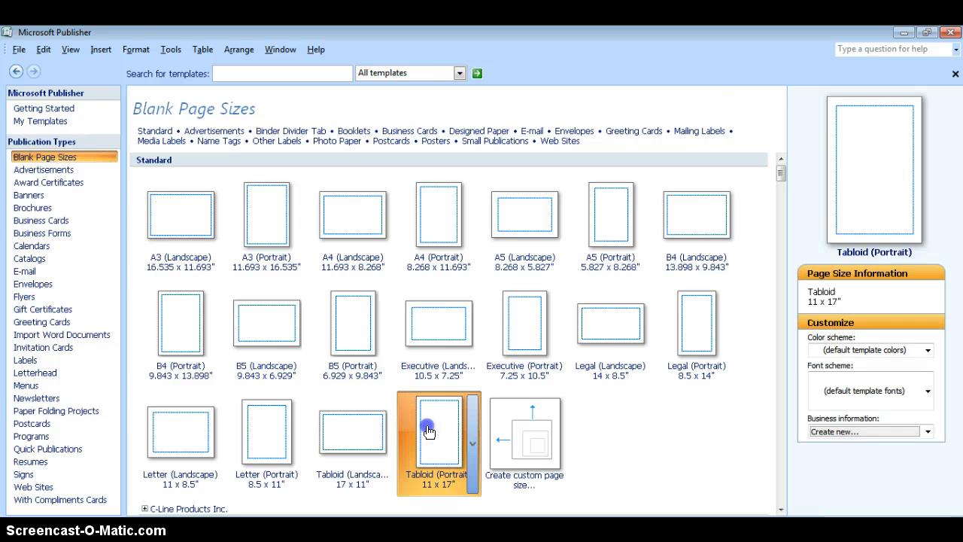
double_click(429, 430)
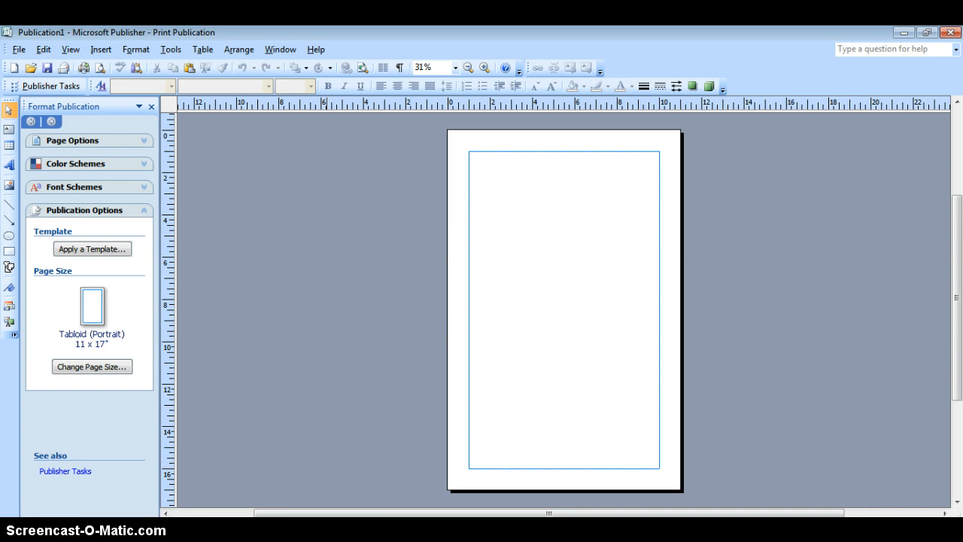
Step: Check the poster requirements in Word, then set all the Publisher page's margin guides to 0
click(241, 505)
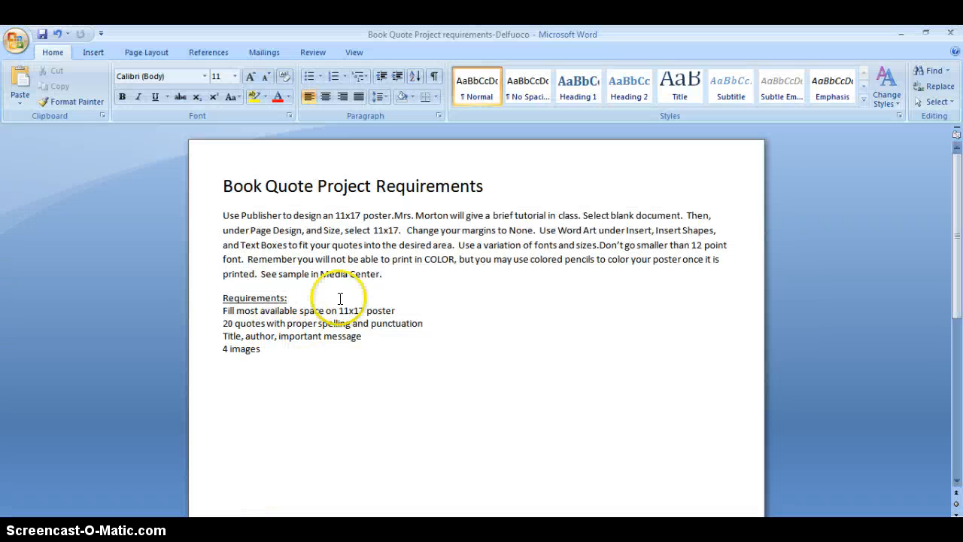
click(300, 514)
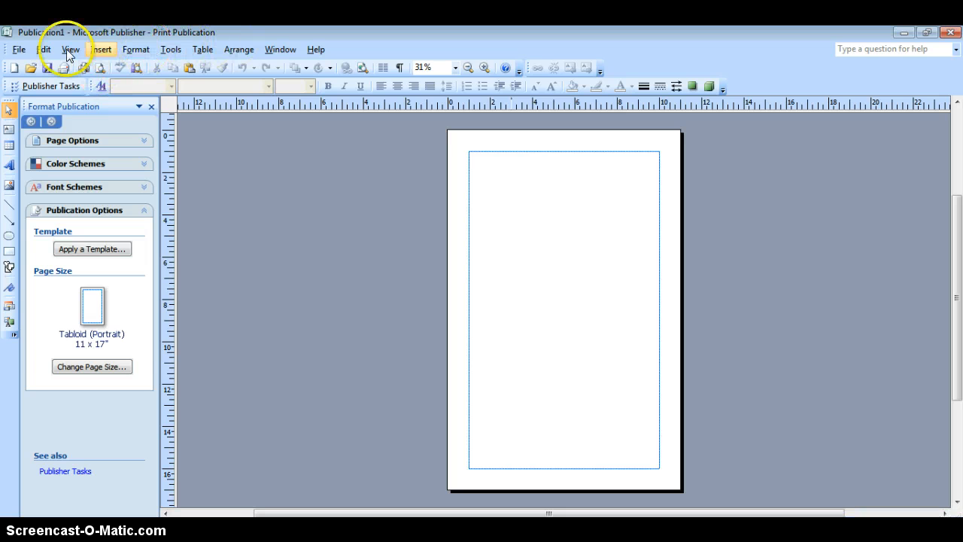
click(18, 49)
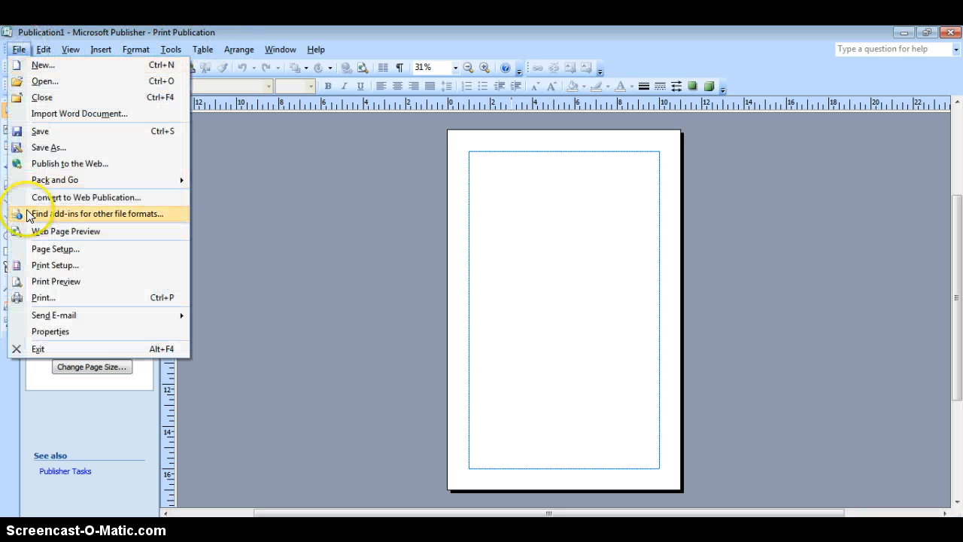
click(46, 248)
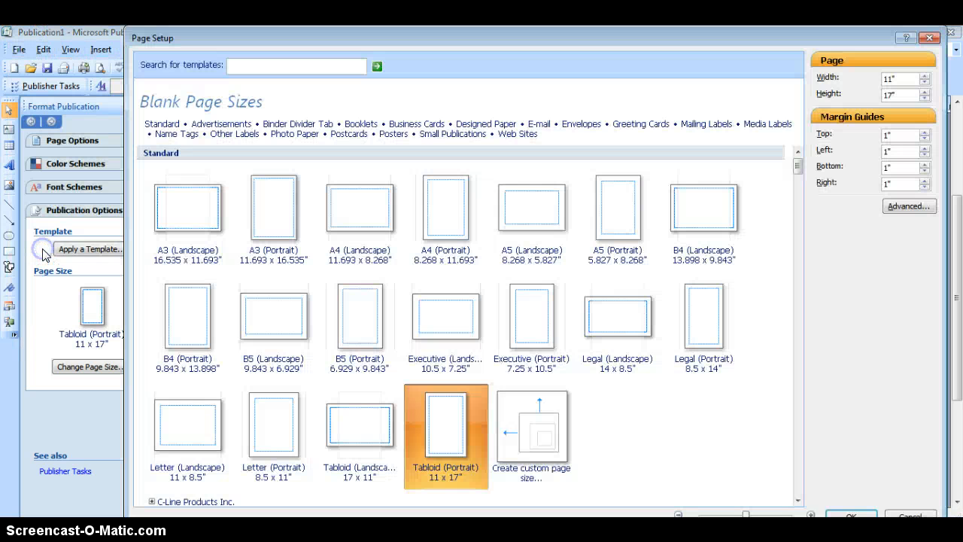
double_click(898, 135)
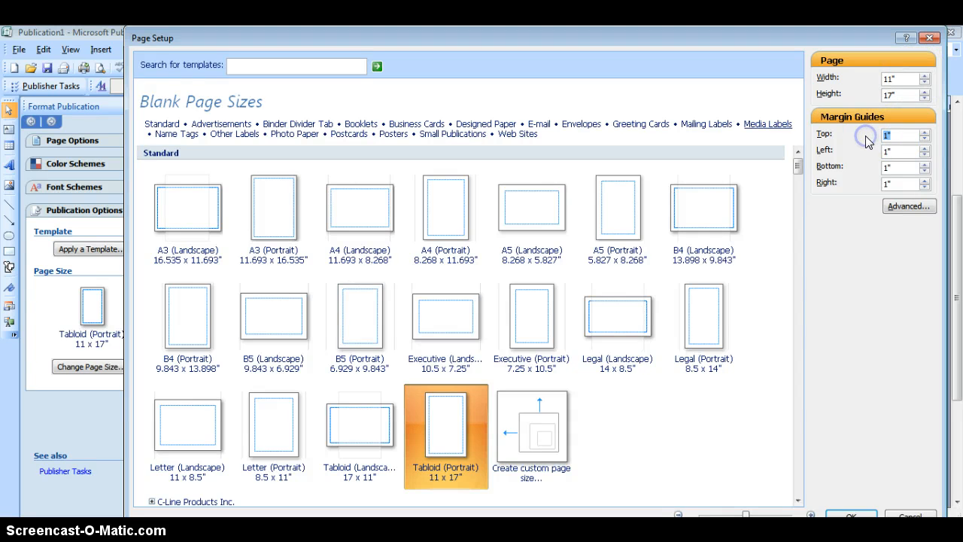
text(0)
click(851, 516)
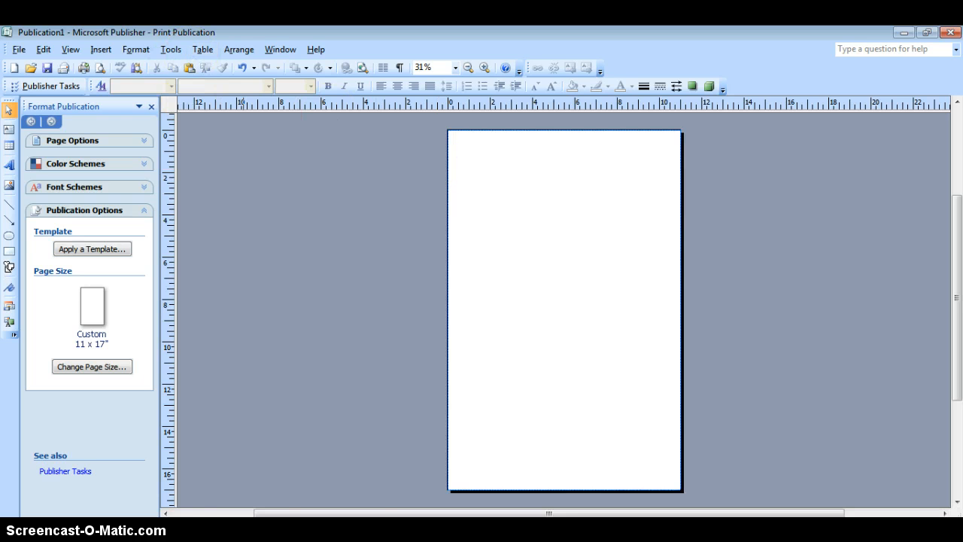
Step: Check the project requirements in Word, and draw a text box about 6.3 by 7 inches near the middle of the Publisher page
mouse_move(239, 527)
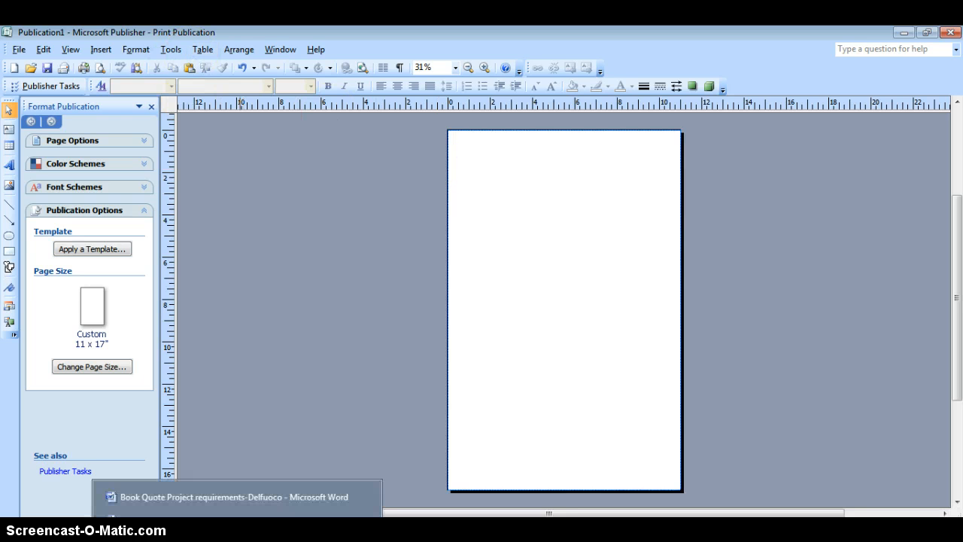
click(230, 498)
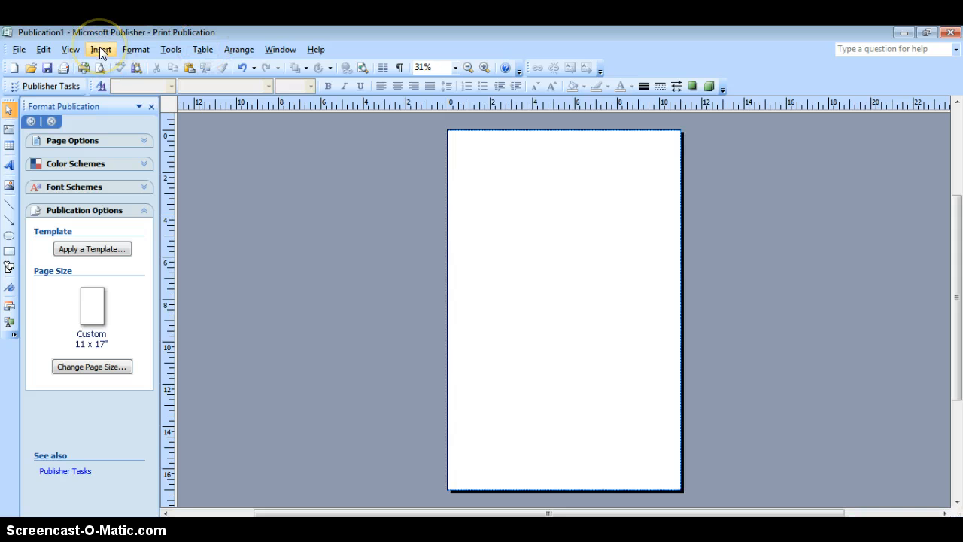
click(100, 49)
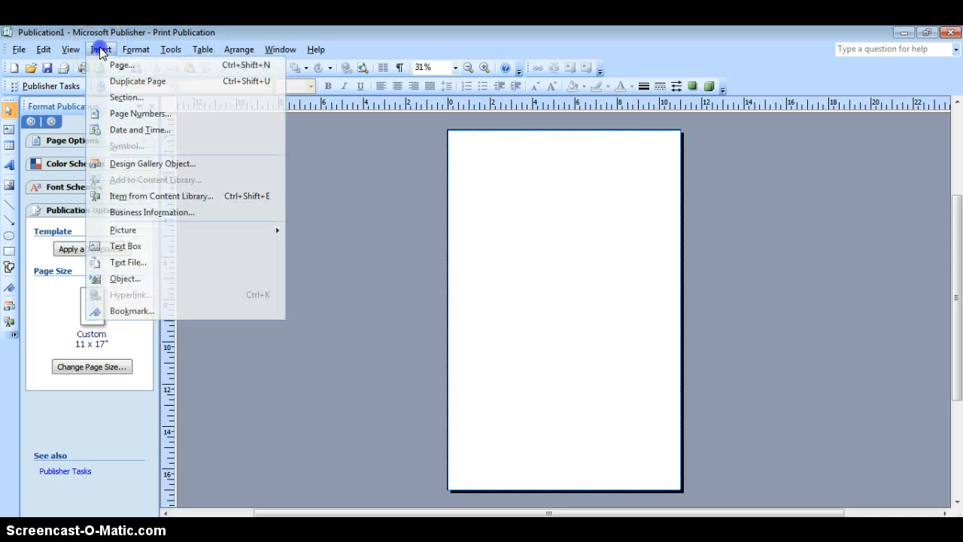
click(126, 247)
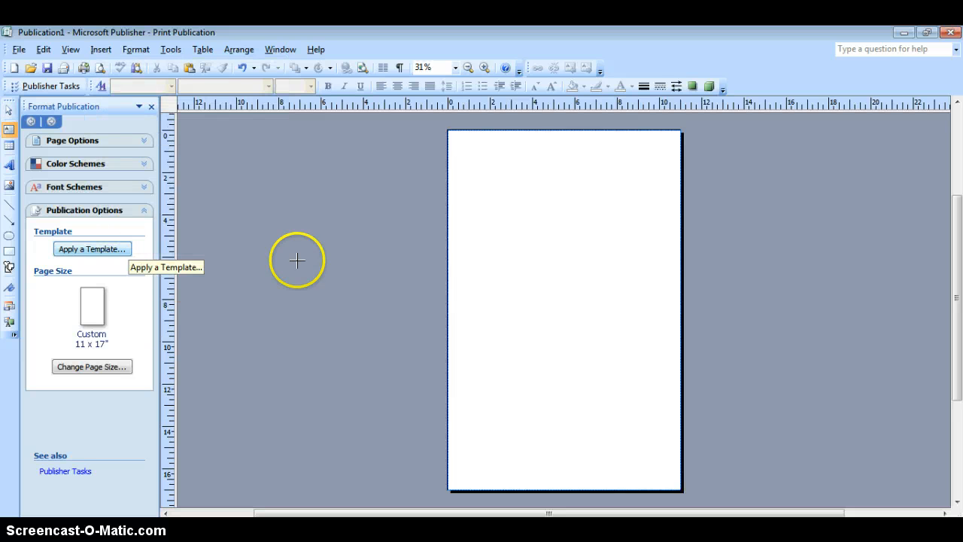
click(102, 50)
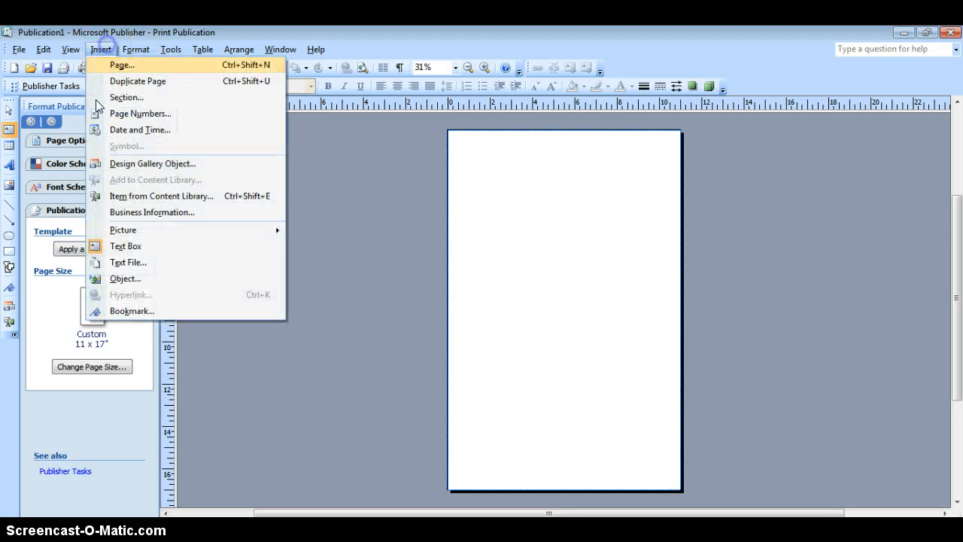
click(132, 249)
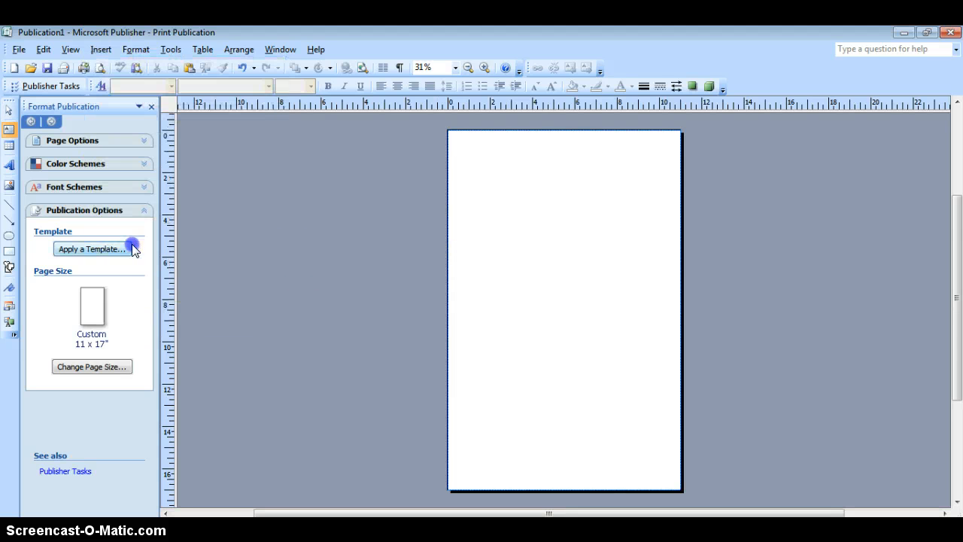
click(496, 224)
click(113, 49)
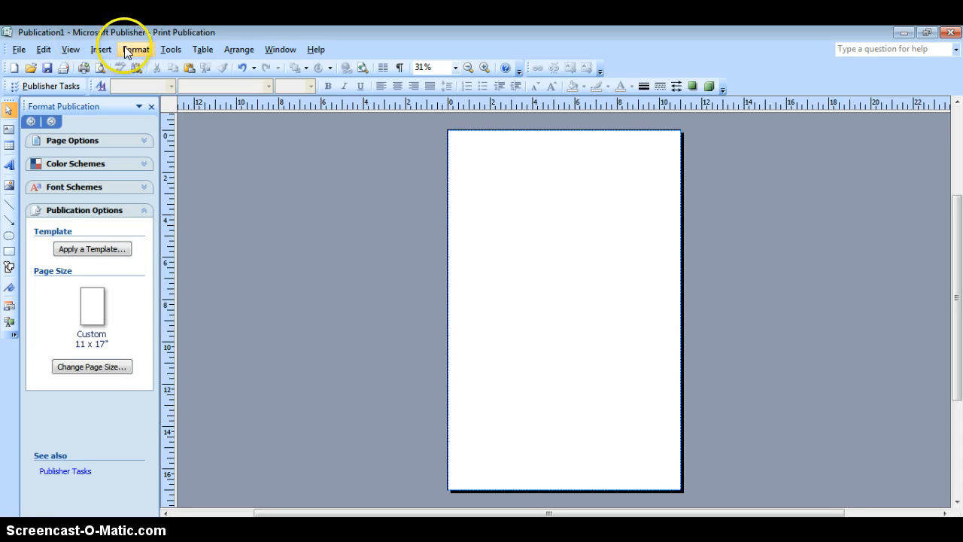
click(100, 49)
click(145, 248)
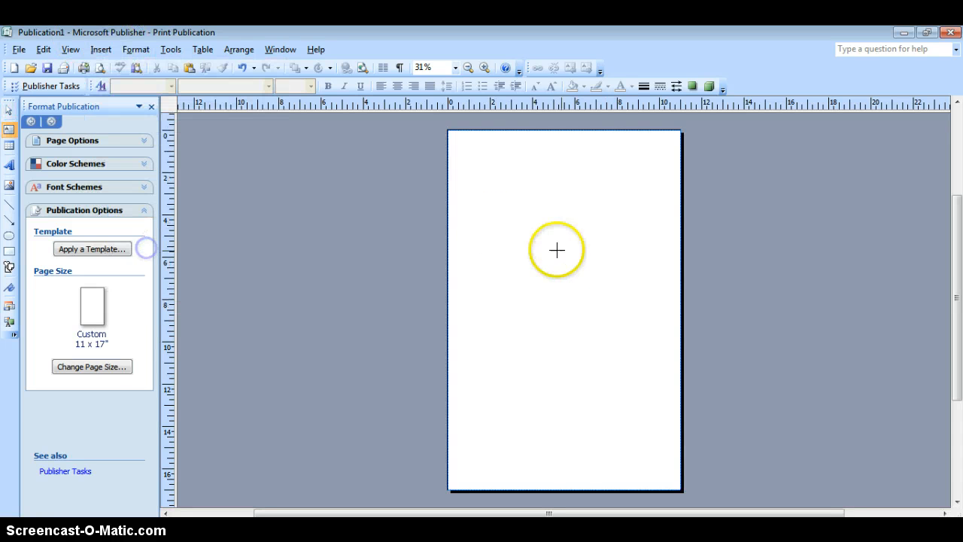
drag(495, 225, 629, 375)
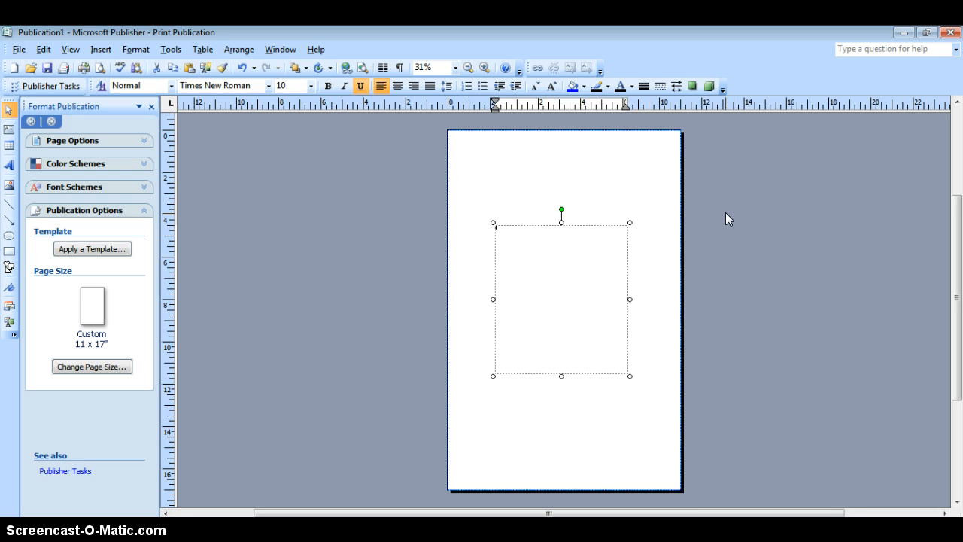
Step: Enter "Tangerine, by Edward Bloor" with the title underlined and the quote "Sometimes you don't want to see what's right in front of you." below it
text(Sample)
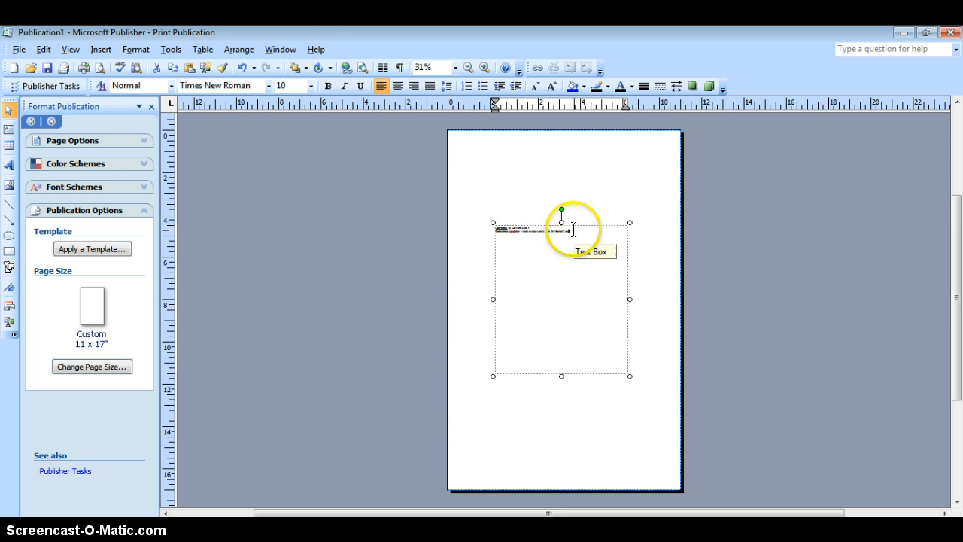
click(70, 53)
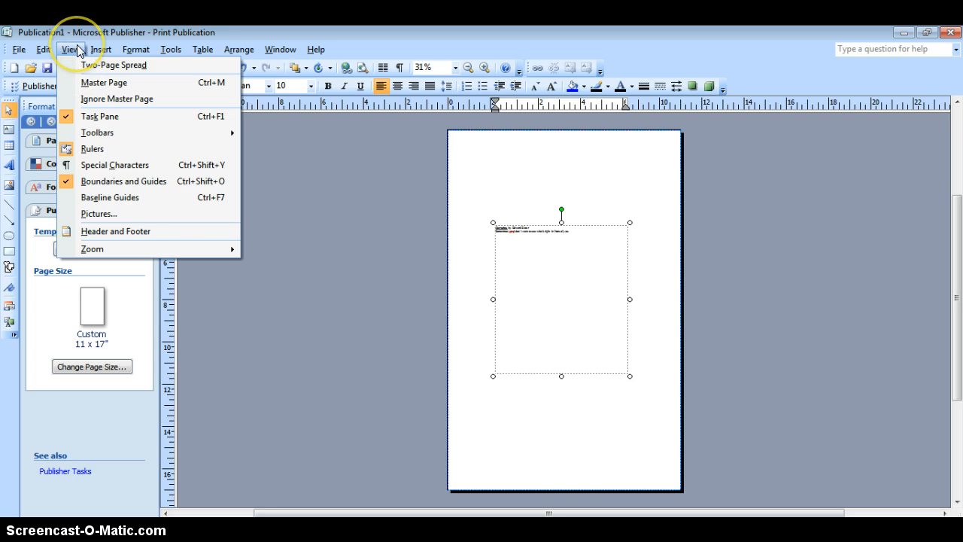
mouse_move(125, 247)
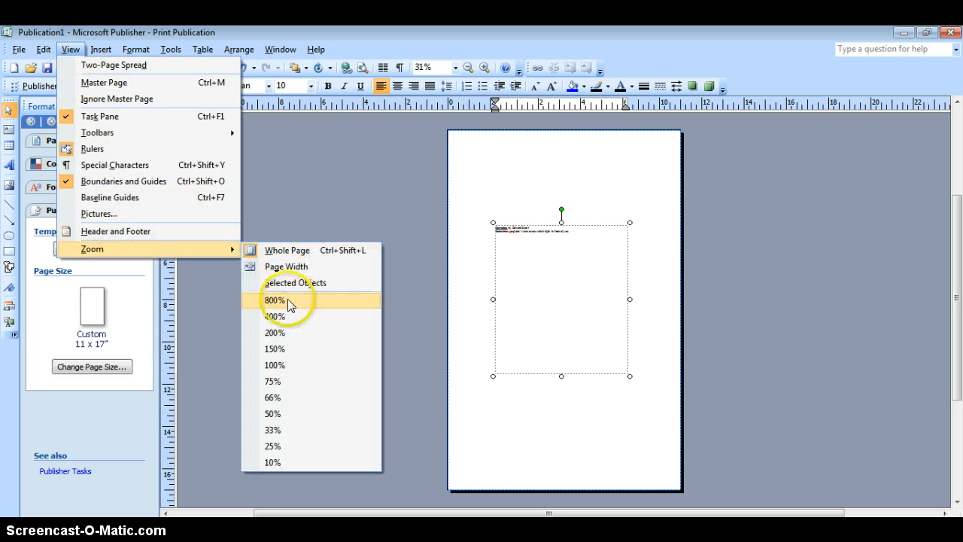
click(296, 363)
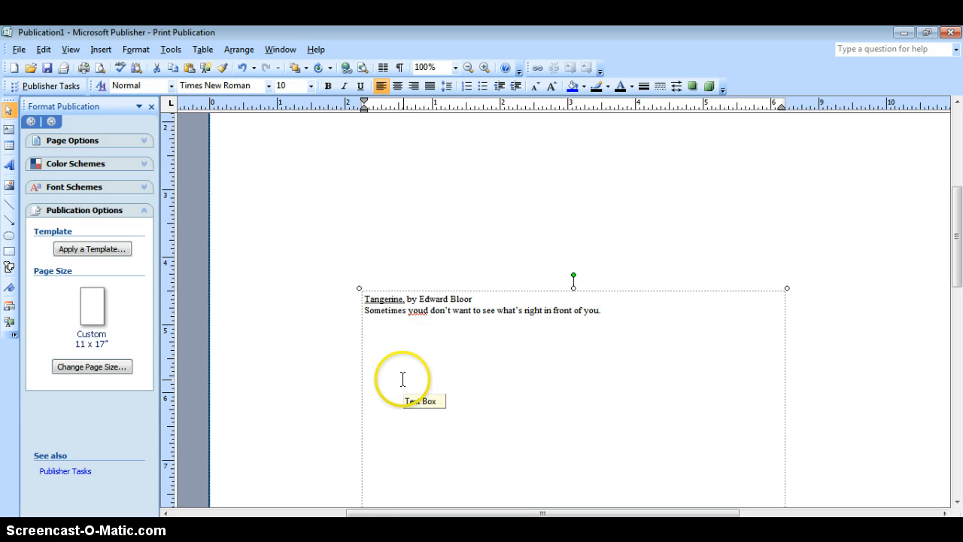
key(BackSpace)
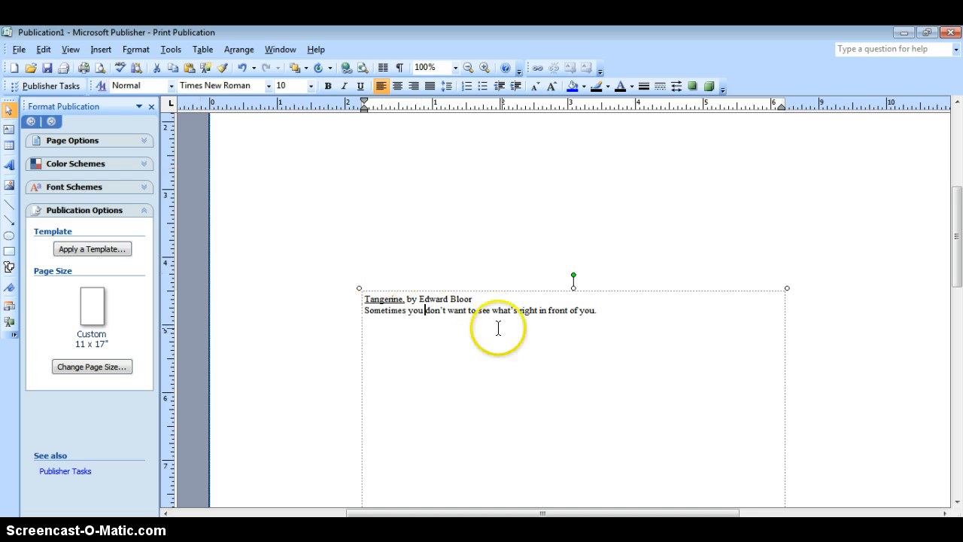
Step: Autofit all the quote text so it fills the text box, and center it
click(70, 50)
mouse_move(105, 255)
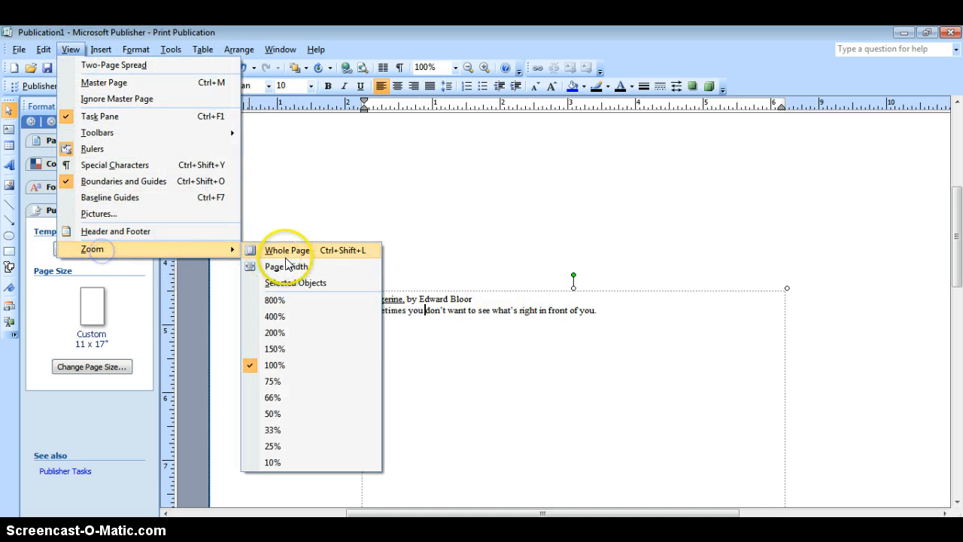
click(310, 249)
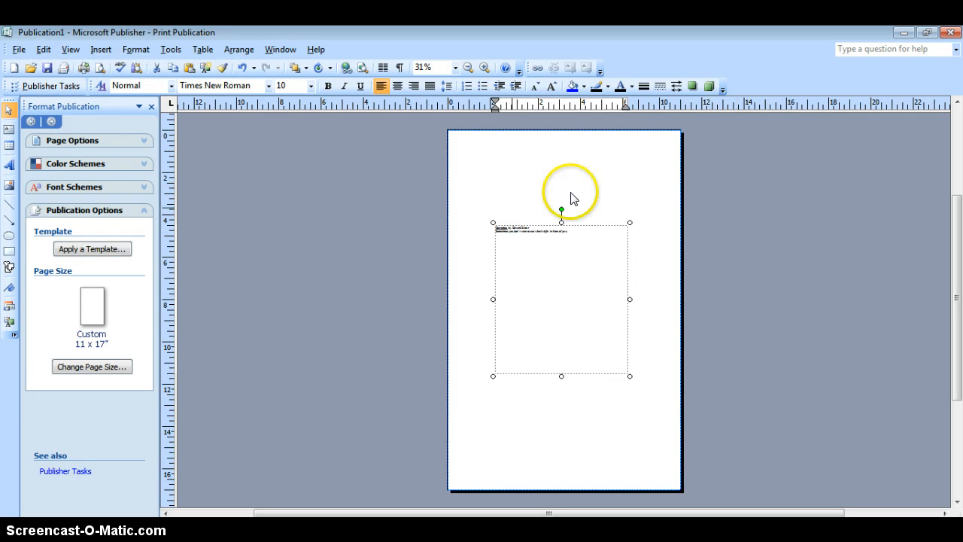
click(578, 234)
drag(578, 234, 492, 227)
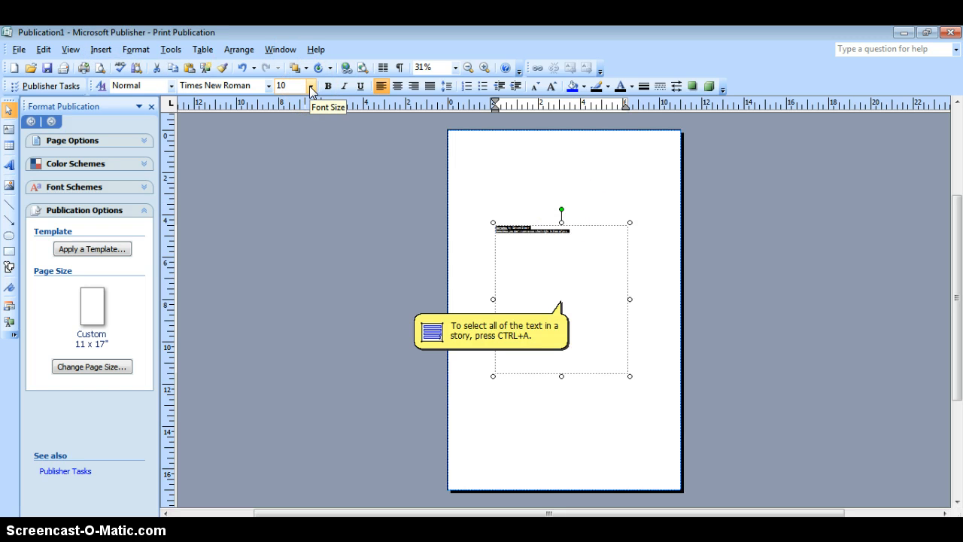
click(139, 50)
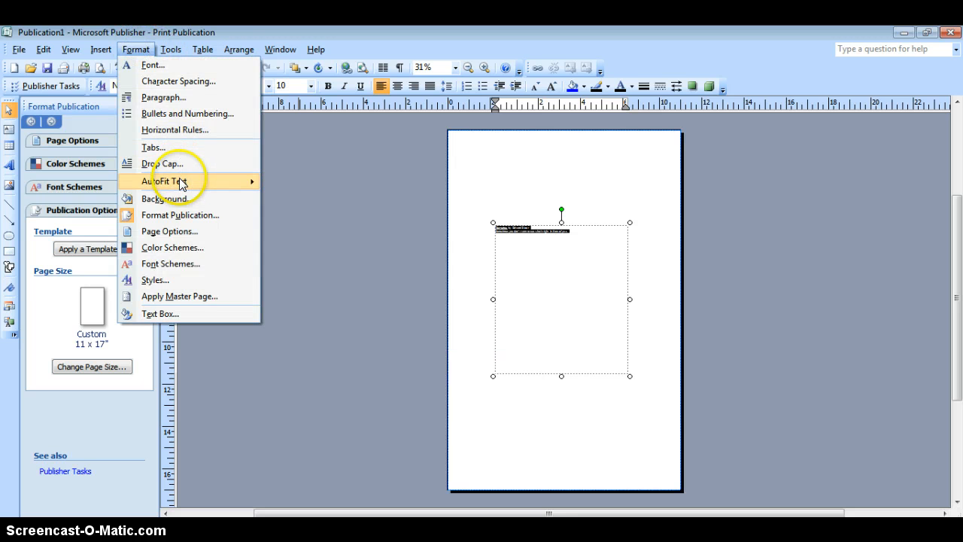
mouse_move(227, 184)
click(300, 197)
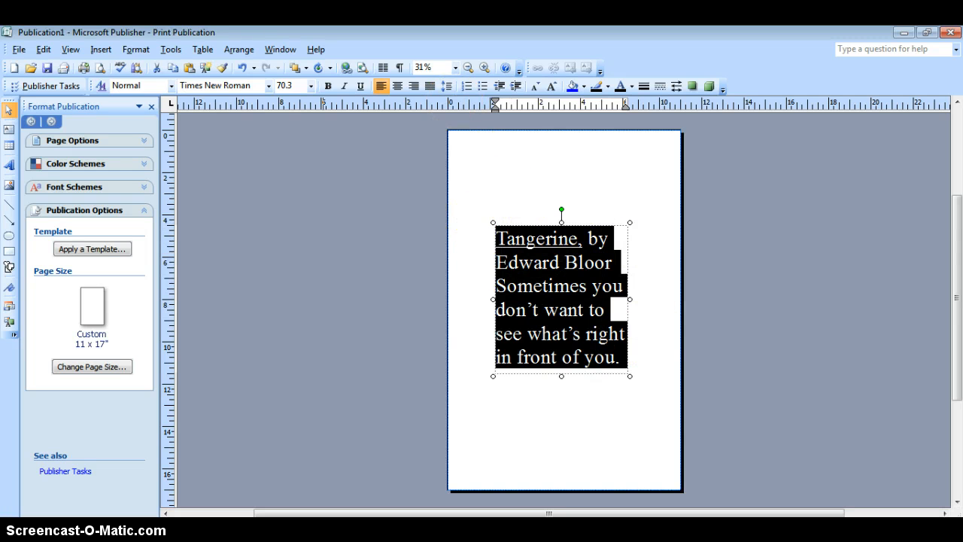
click(397, 86)
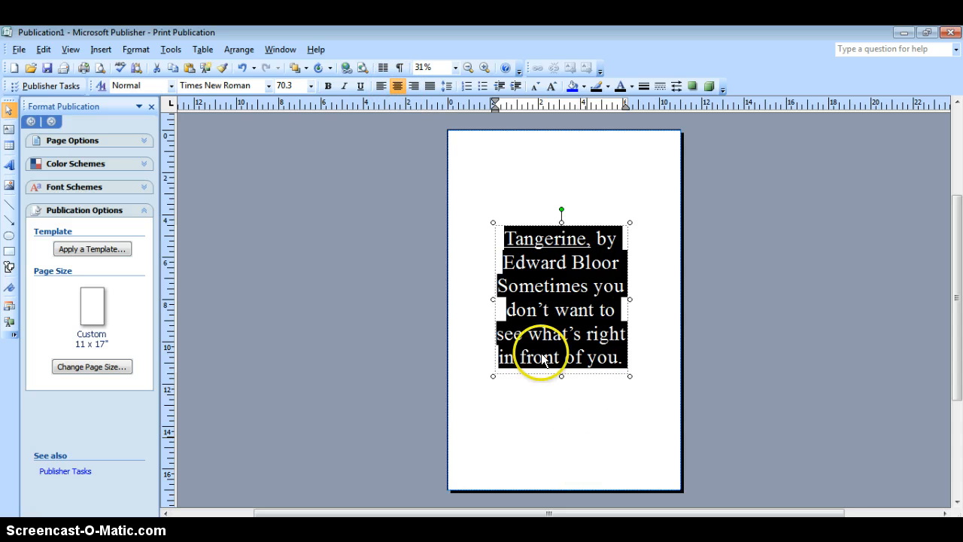
Step: Italicize the quote sentence and make the title "Tangerine," bold
click(498, 285)
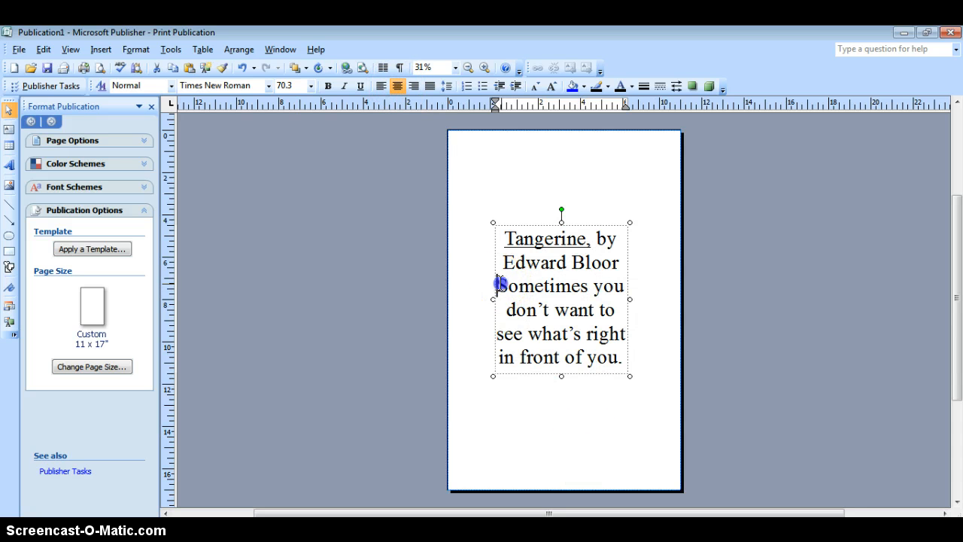
drag(498, 285, 621, 355)
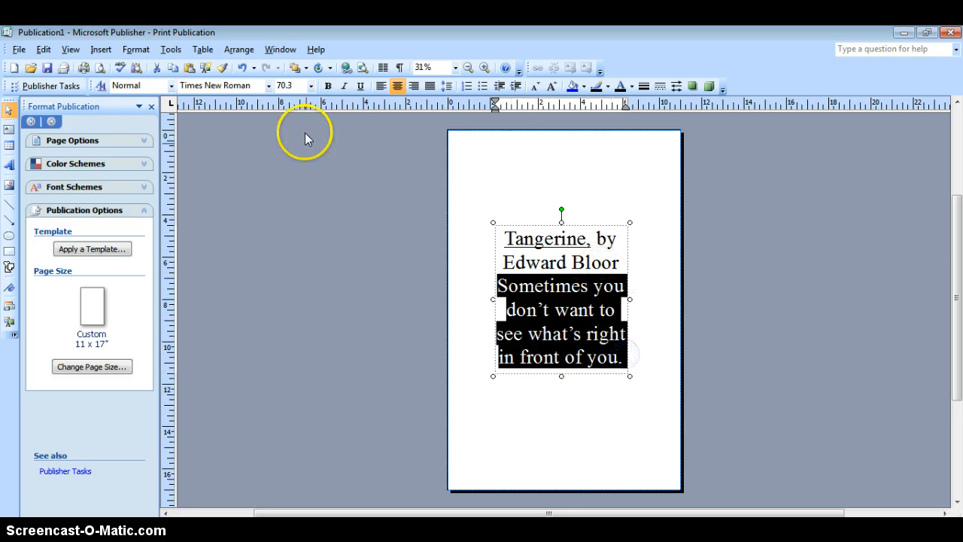
click(343, 86)
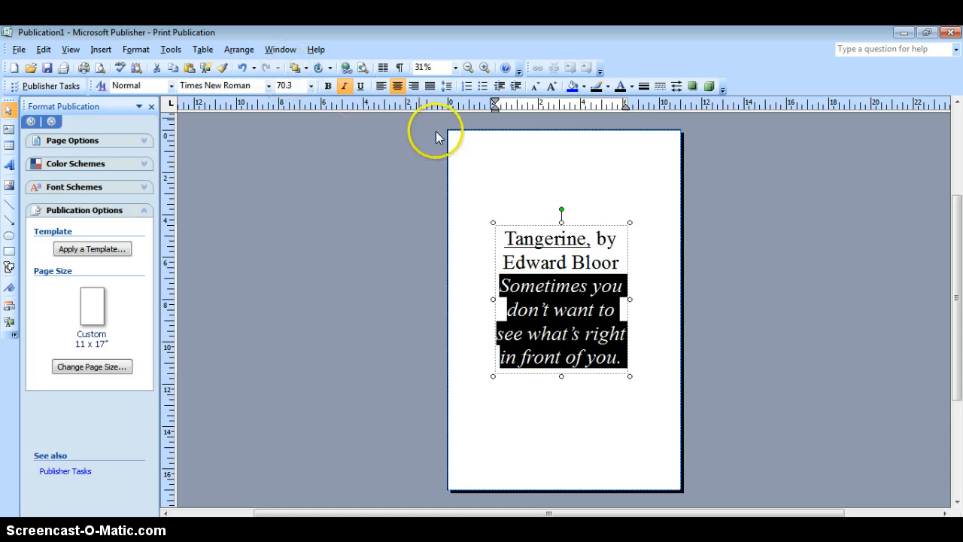
drag(503, 239, 588, 237)
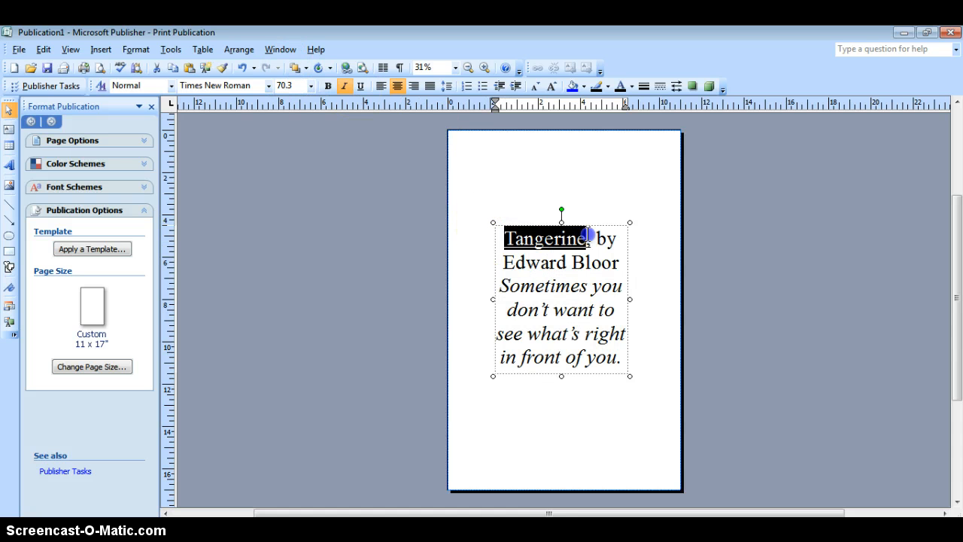
click(344, 86)
click(328, 85)
click(567, 333)
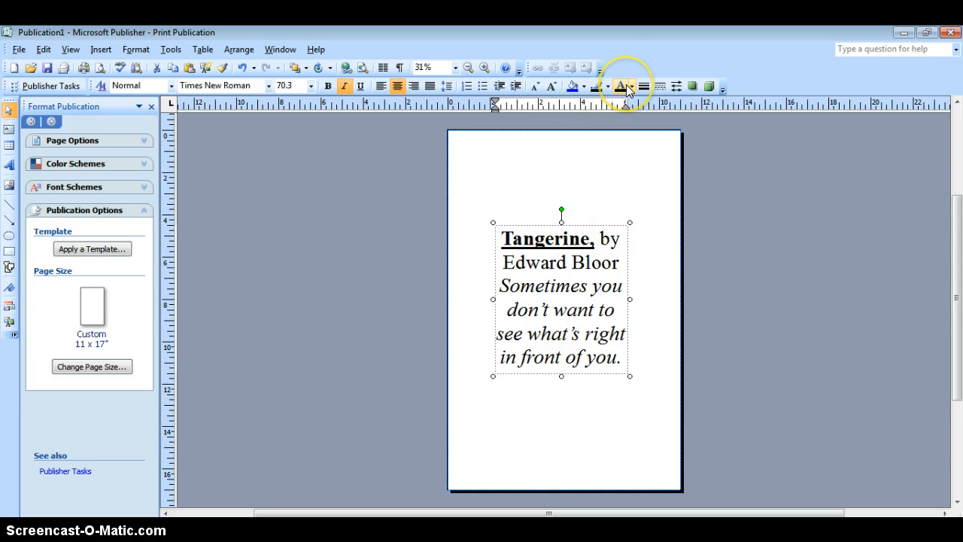
Step: Fill the text box with the light gray Accent 4 color and give it a 6 pt black border
click(583, 87)
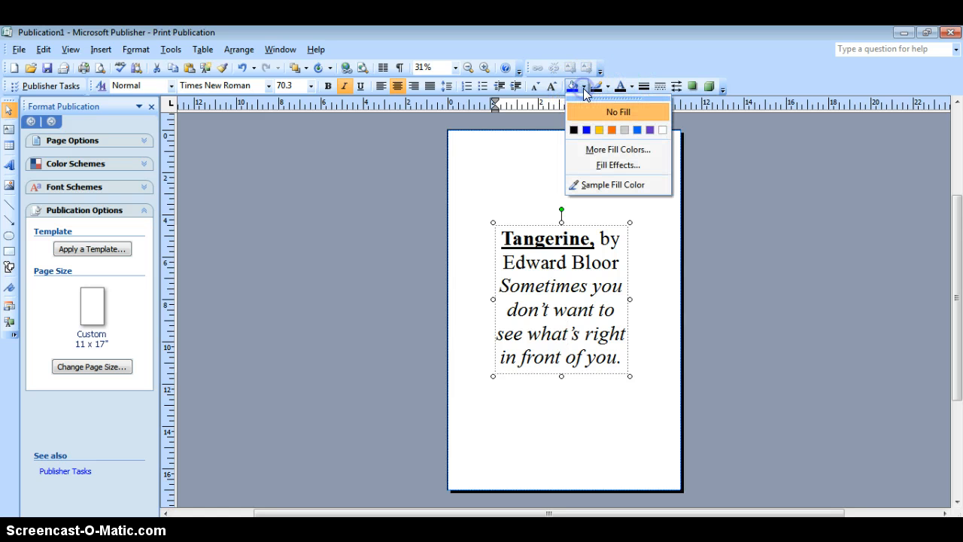
click(624, 129)
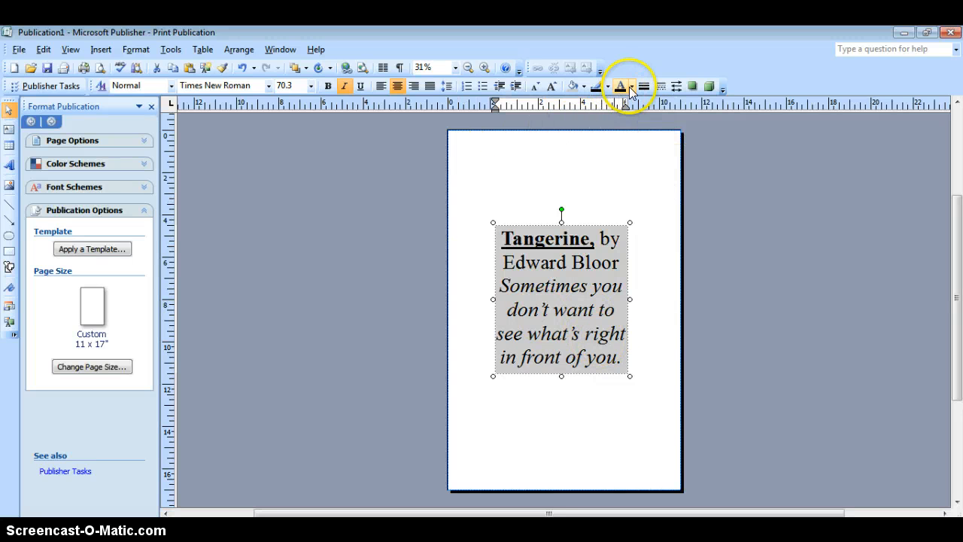
click(596, 88)
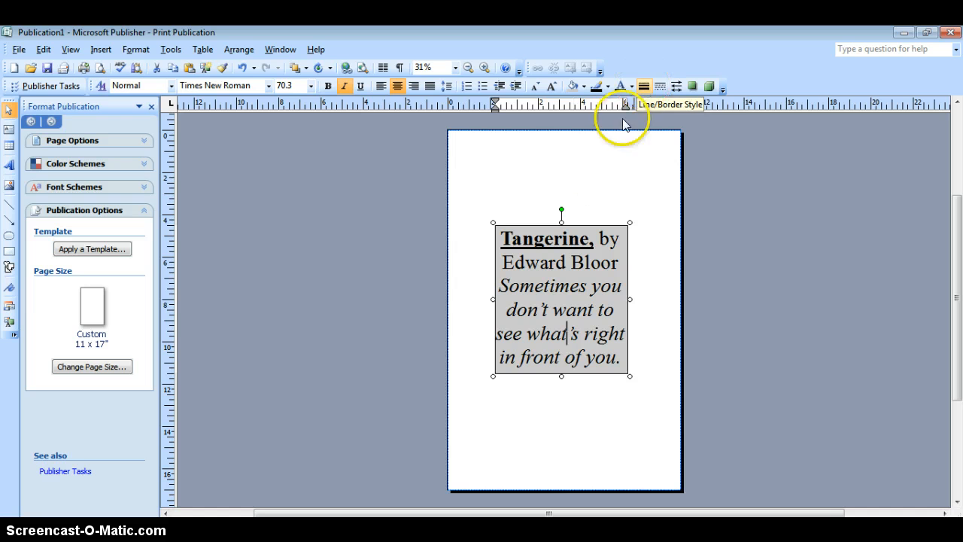
click(644, 86)
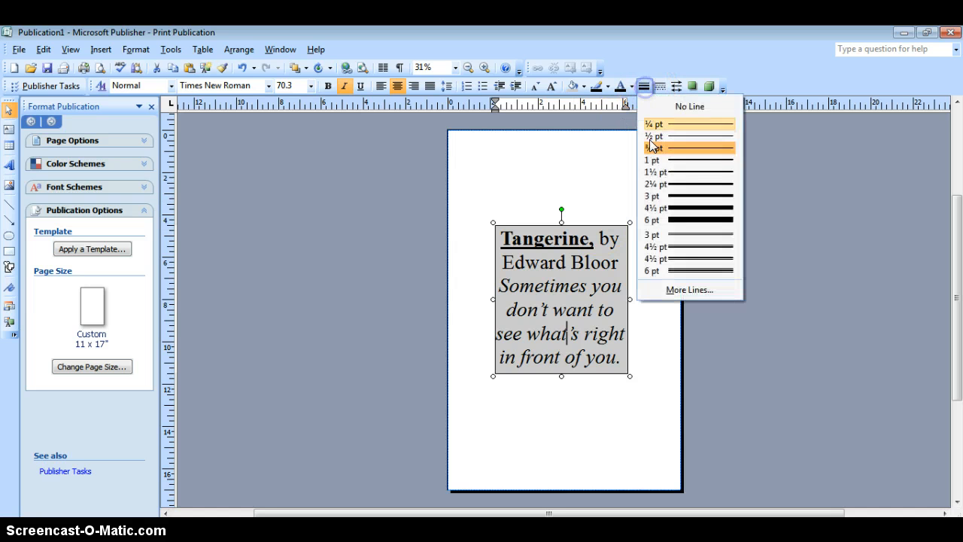
click(683, 218)
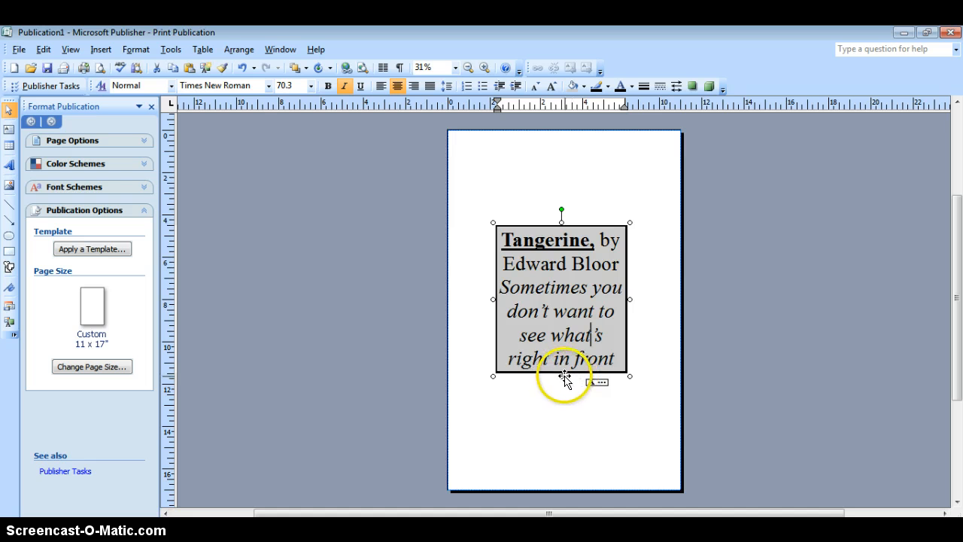
mouse_move(561, 376)
mouse_down()
mouse_move(563, 392)
mouse_move(560, 376)
mouse_up()
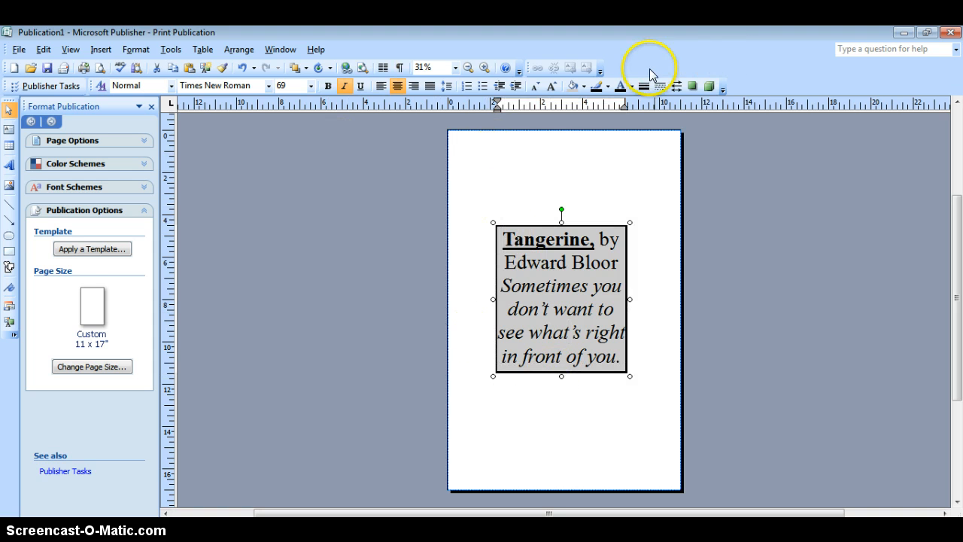
click(531, 190)
click(542, 260)
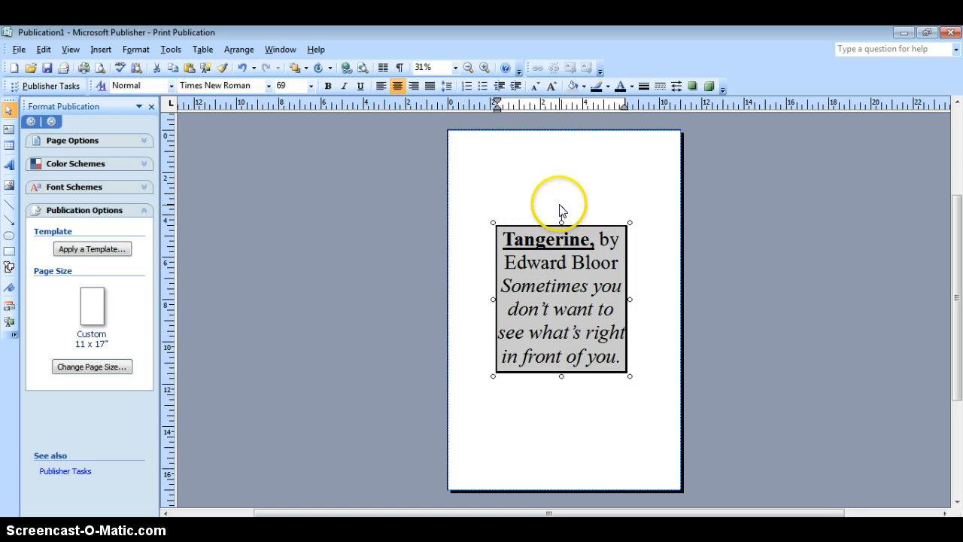
mouse_move(560, 212)
mouse_down()
mouse_move(593, 212)
mouse_move(576, 148)
mouse_move(562, 209)
mouse_up()
click(584, 213)
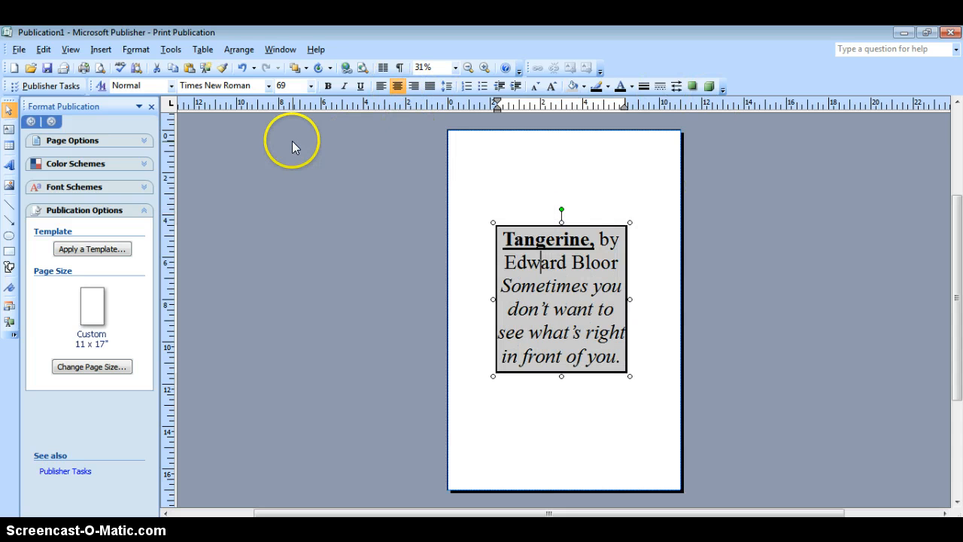
click(492, 176)
click(98, 49)
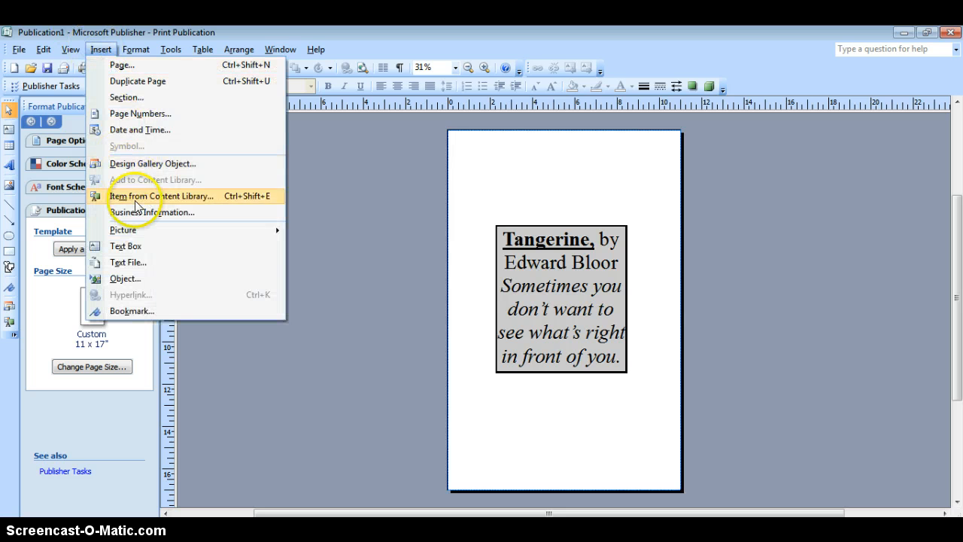
mouse_move(142, 229)
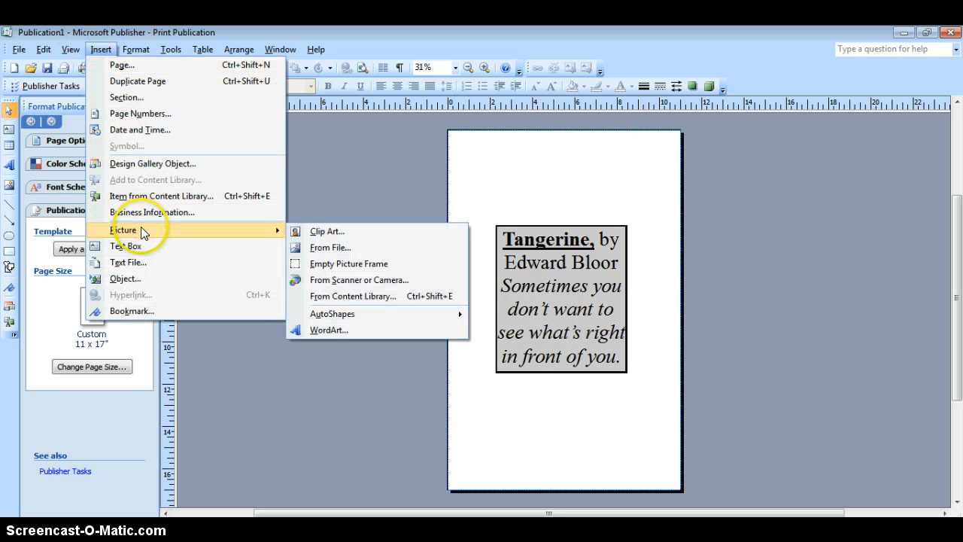
click(100, 50)
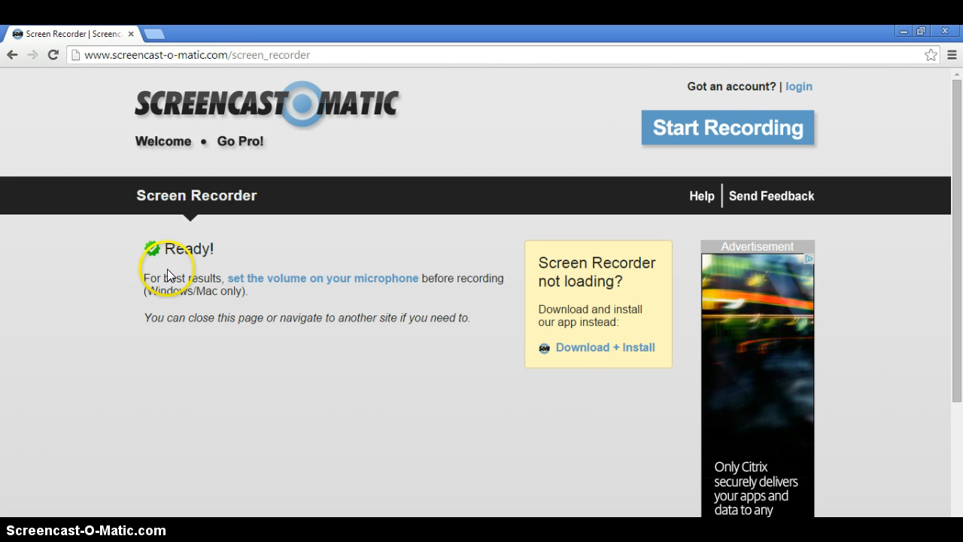
click(239, 55)
text(google)
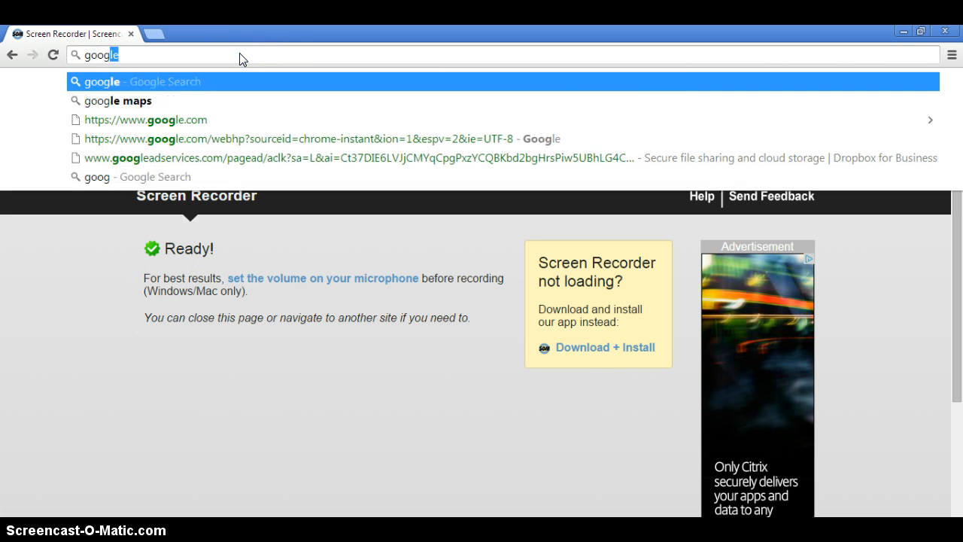
text(.c)
key(Return)
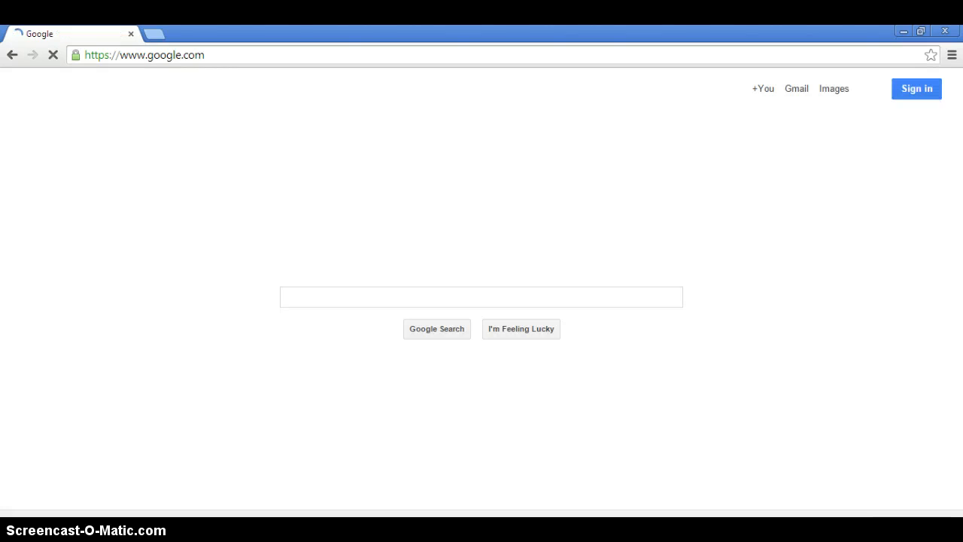
Step: Check how many images the Book Quote Project requirements document in Word asks for, and return to the browser
click(236, 536)
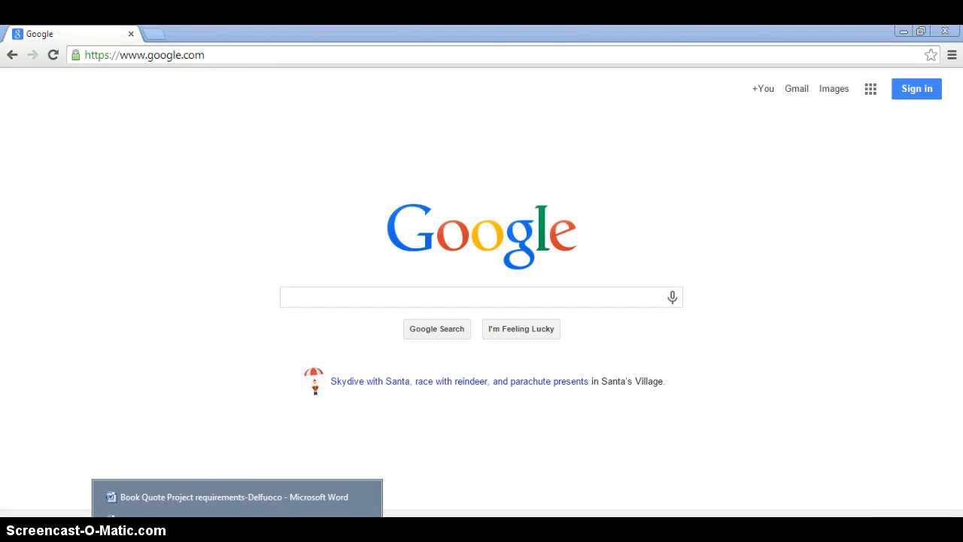
click(225, 496)
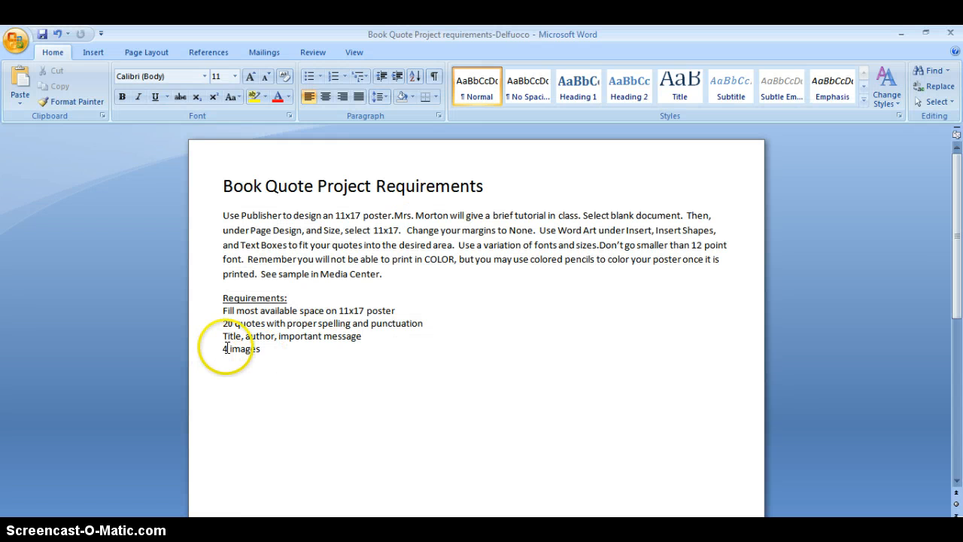
click(60, 530)
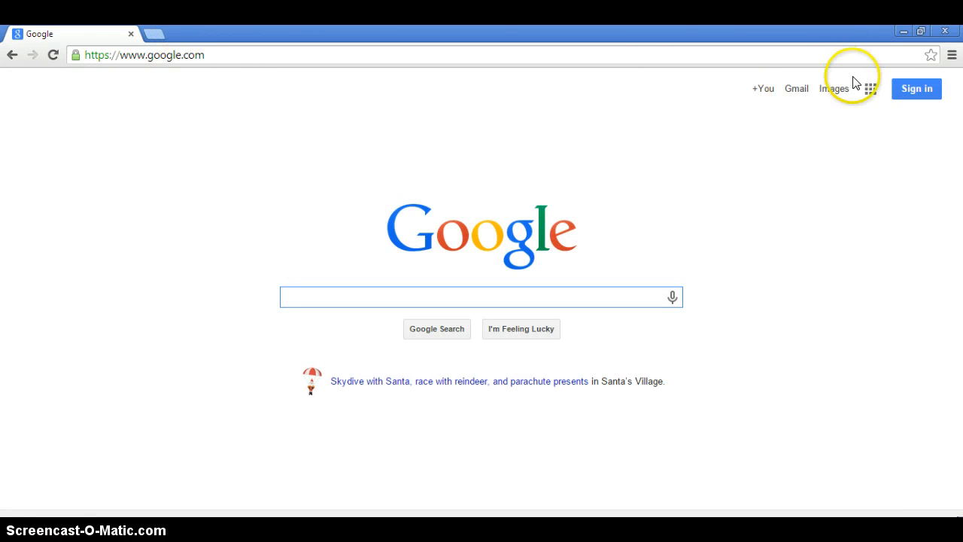
Step: Search Google Images for "spaghetti"
click(834, 90)
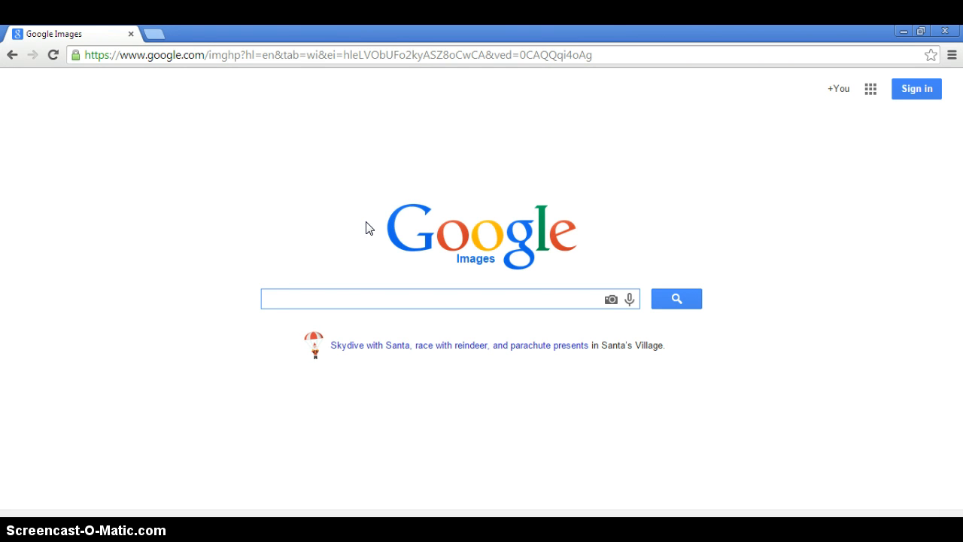
text(spag)
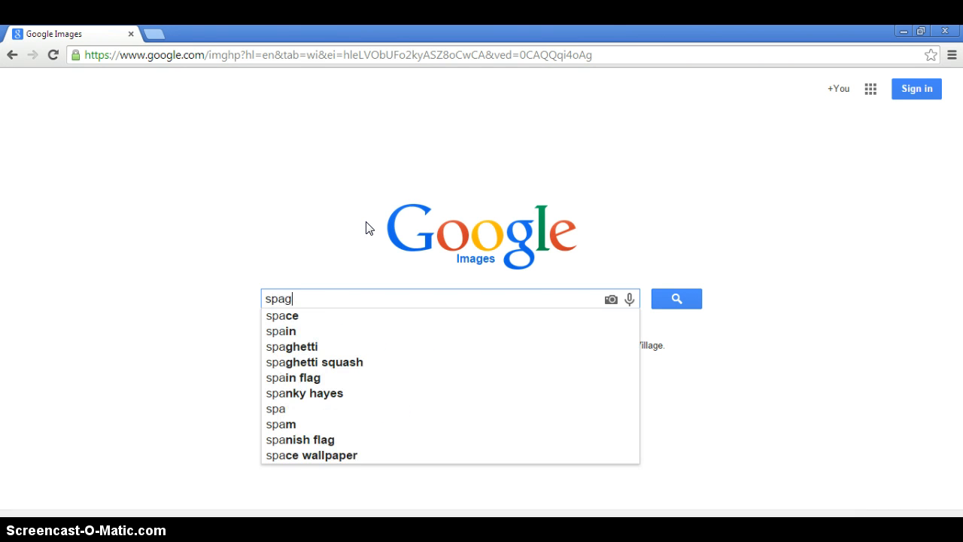
text(hetti)
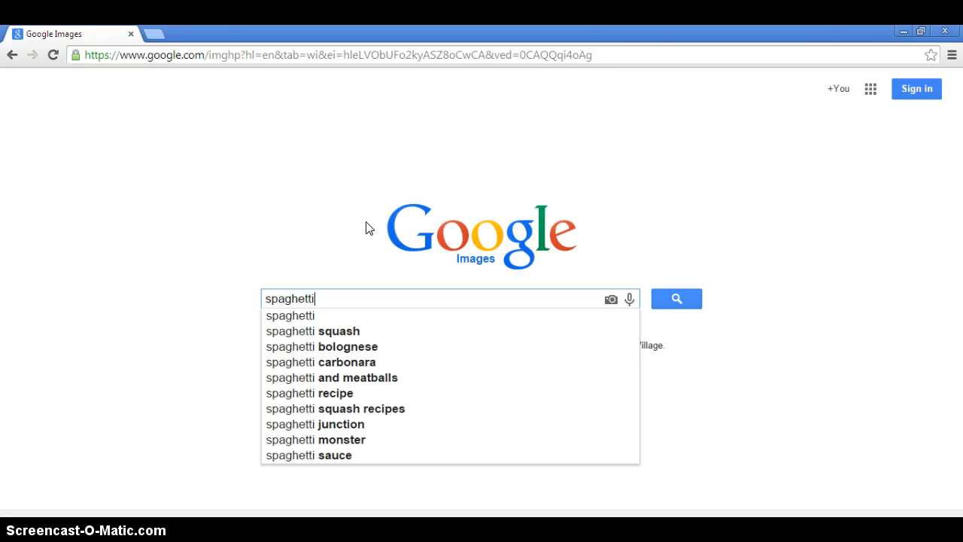
key(Return)
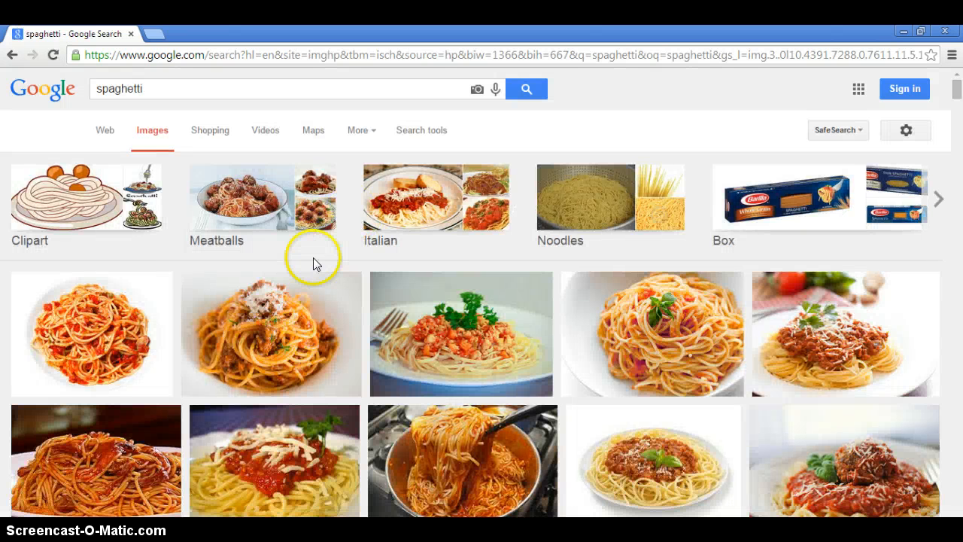
Step: Save the fourth spaghetti picture in the first row of results to the Pictures library as a JPEG named spaghetti
right_click(654, 321)
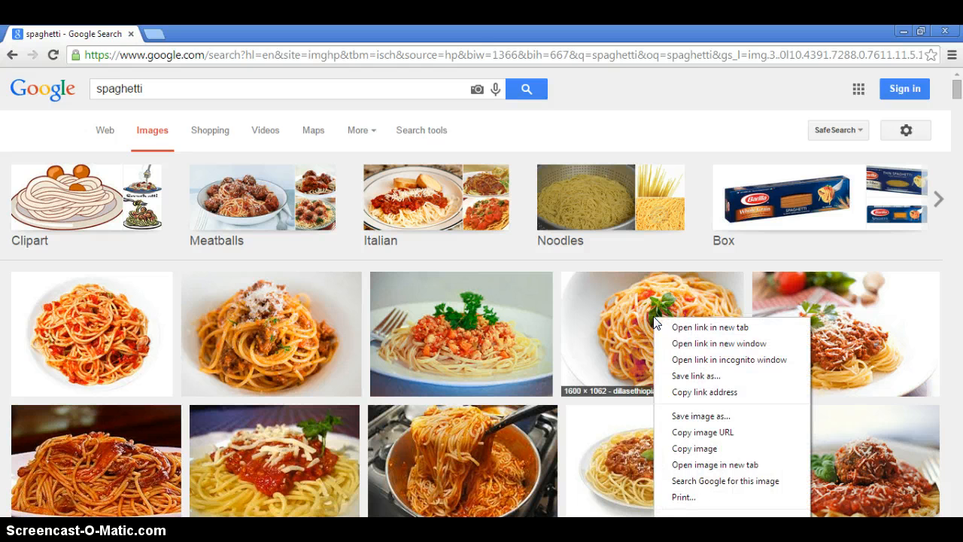
click(686, 416)
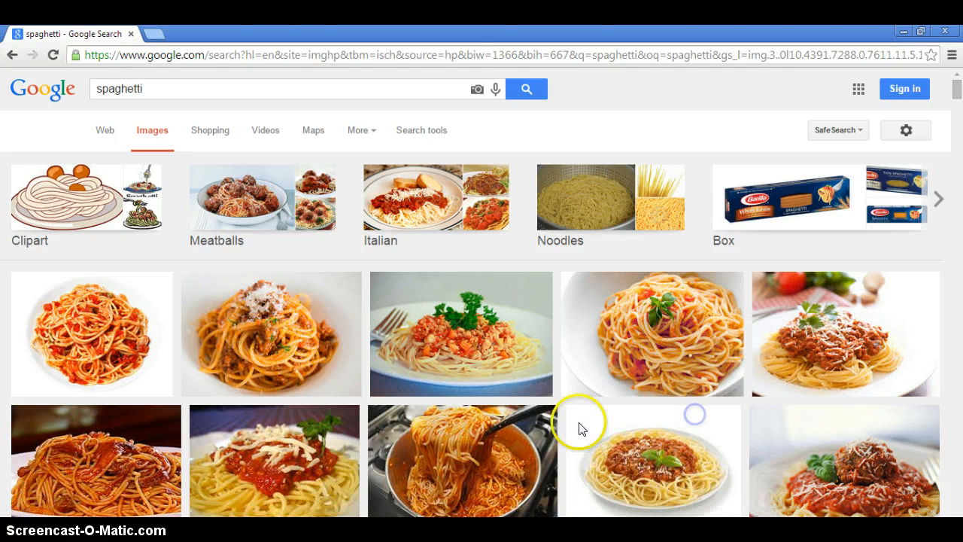
text(spaghetti)
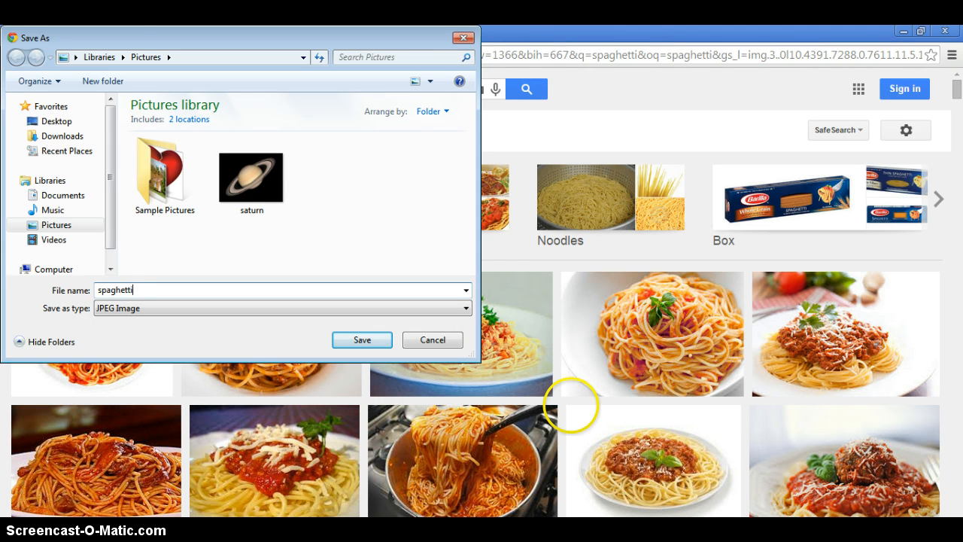
key(Return)
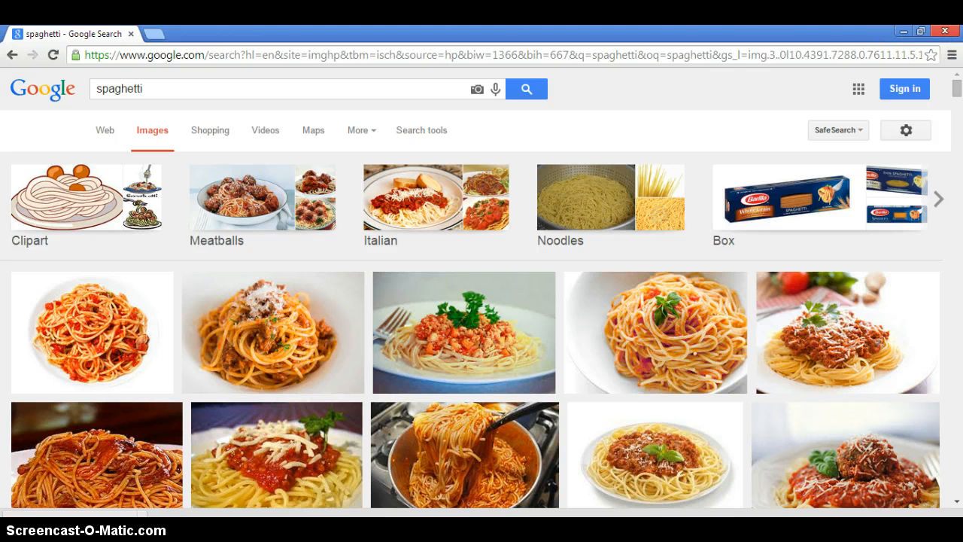
Step: Switch to Publisher, insert the spaghetti picture from the Pictures library, and move it above the quote text box
click(900, 31)
click(369, 528)
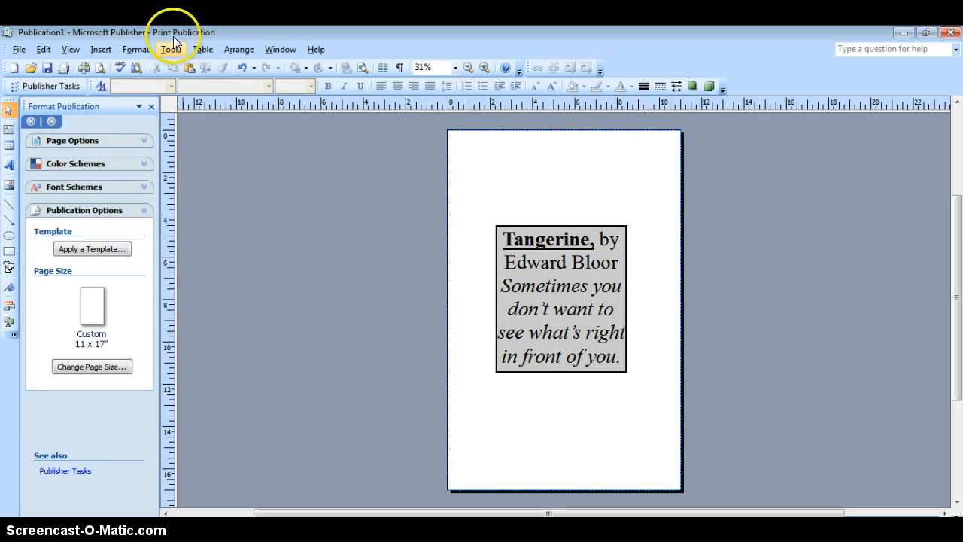
click(101, 49)
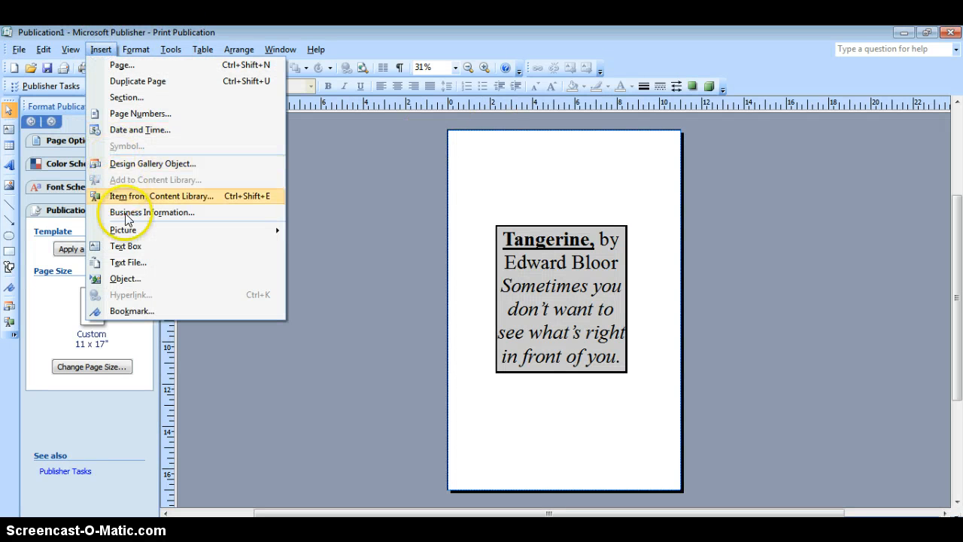
click(238, 230)
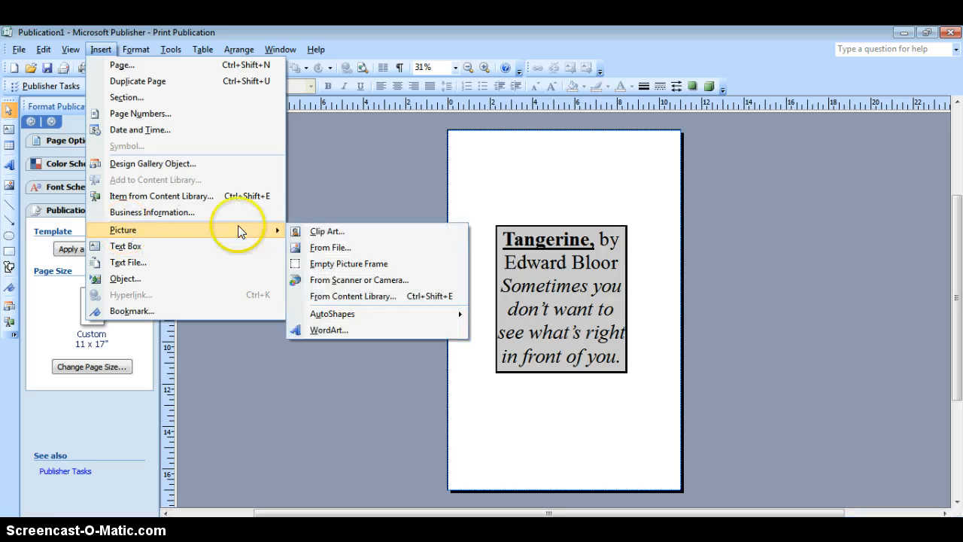
click(323, 251)
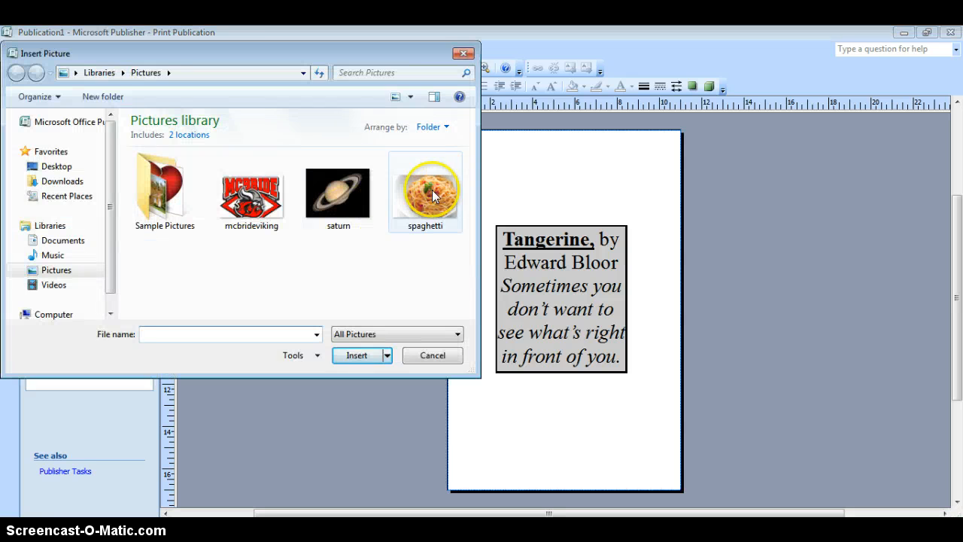
click(430, 191)
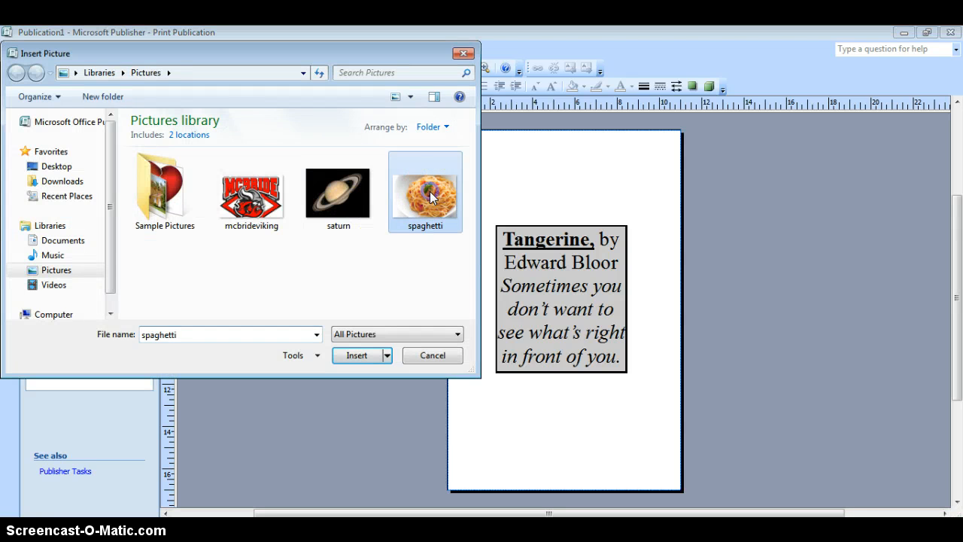
click(363, 354)
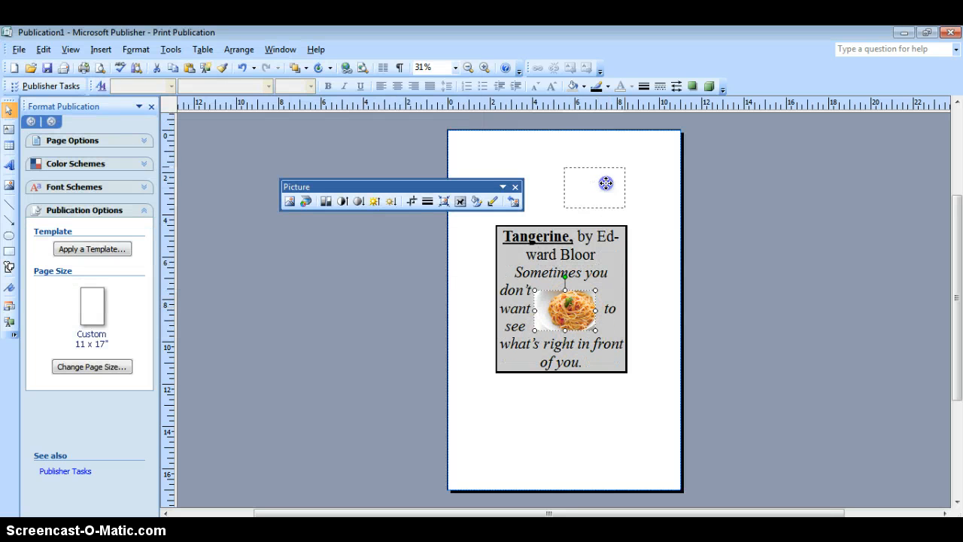
drag(606, 183, 612, 183)
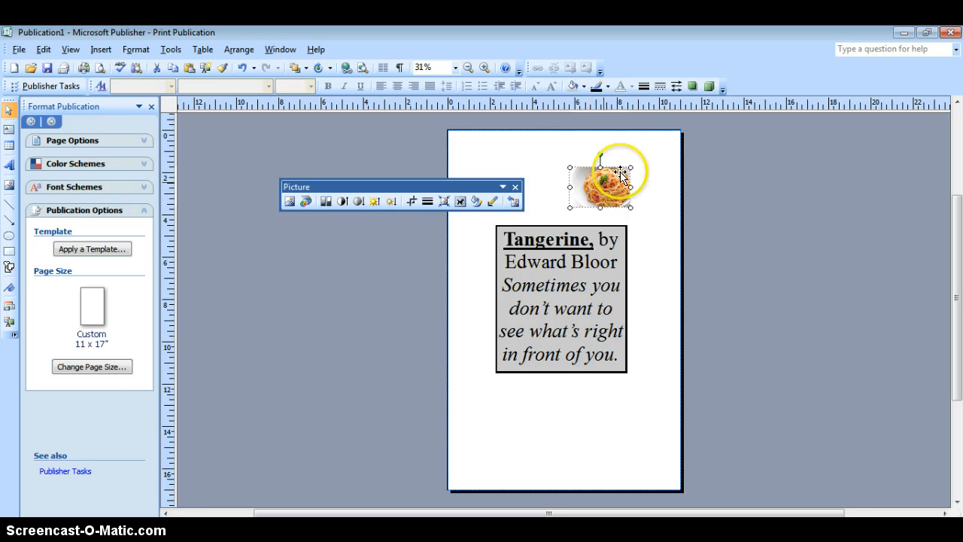
Step: Change the spaghetti picture's color to grayscale and enlarge the picture slightly
click(325, 202)
click(352, 234)
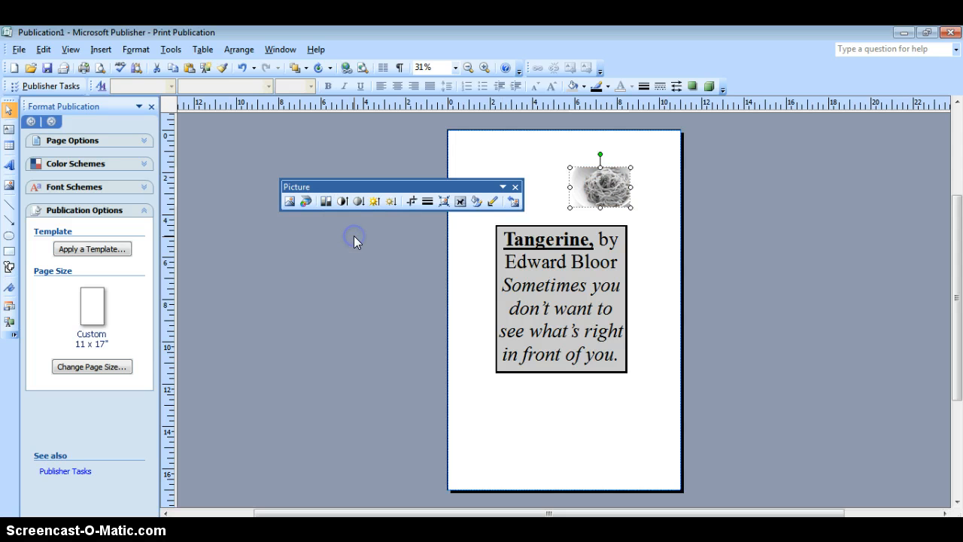
click(616, 177)
drag(631, 167, 640, 158)
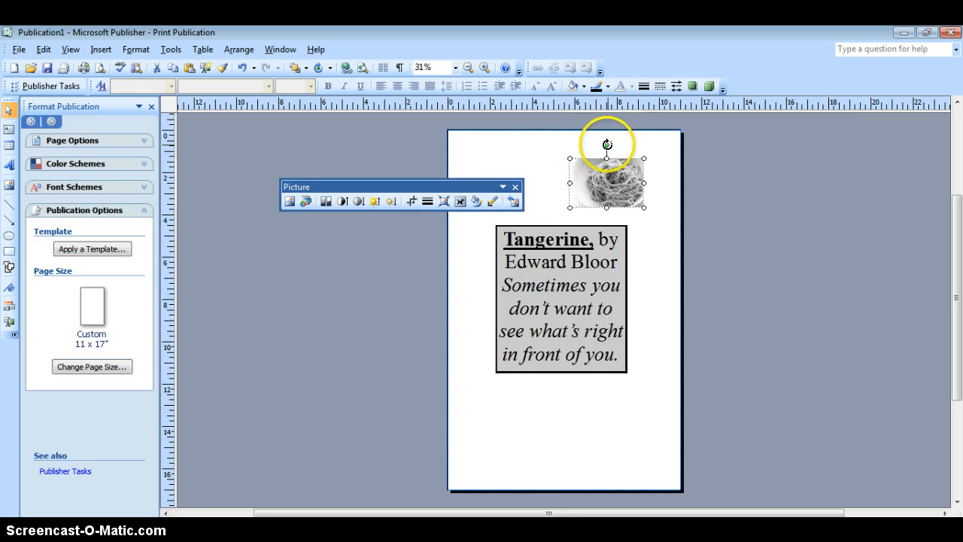
Step: Rotate the spaghetti picture so that it tilts slightly clockwise, and deselect it
drag(581, 146, 586, 151)
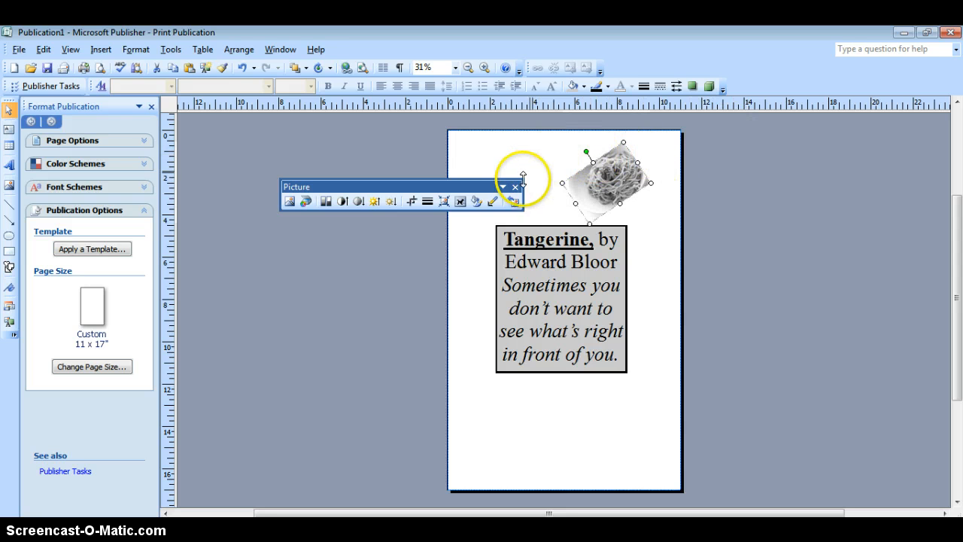
drag(586, 150, 613, 146)
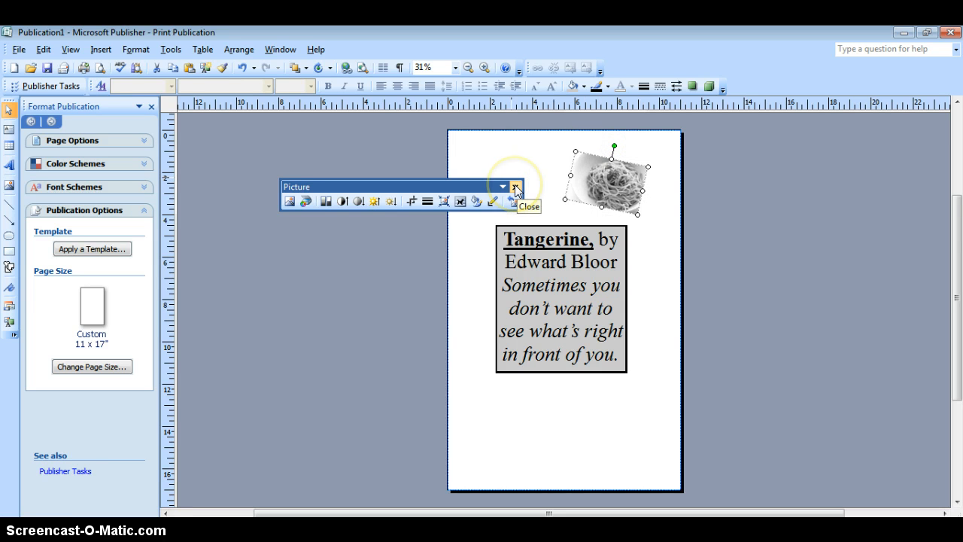
click(530, 171)
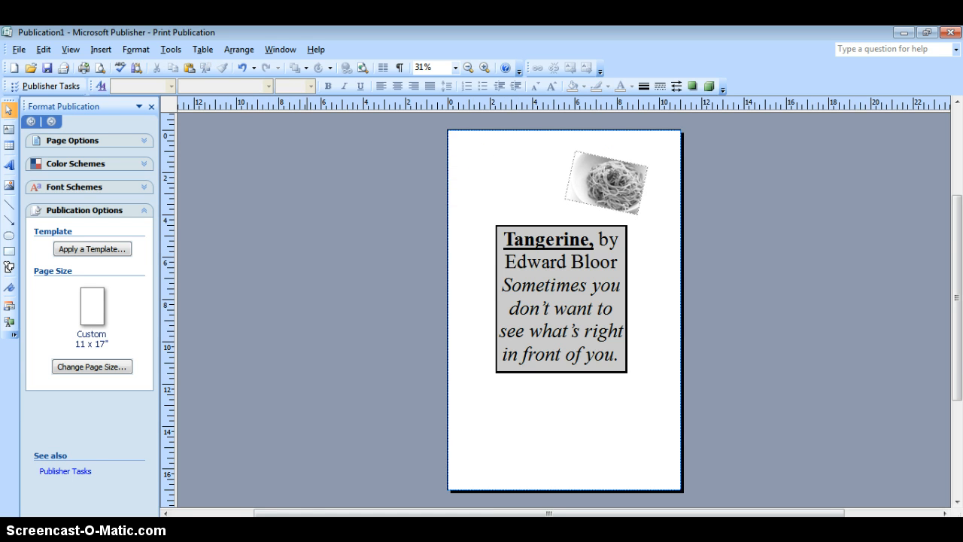
Step: Copy the first quote, "But I can see. I can see everything…" (14), from the "book quote project quotes" Word document and return to Publisher
mouse_move(237, 530)
click(245, 497)
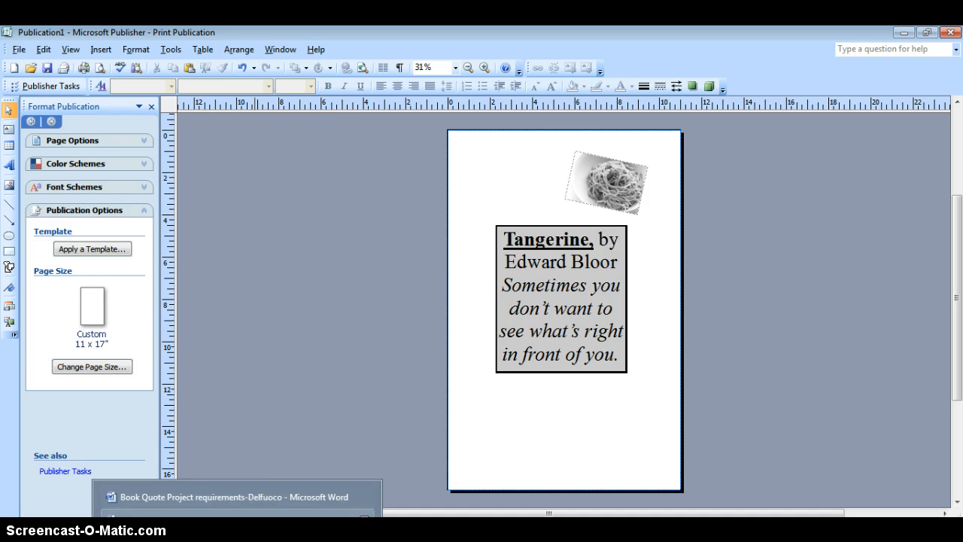
scroll(563, 320, down, 10)
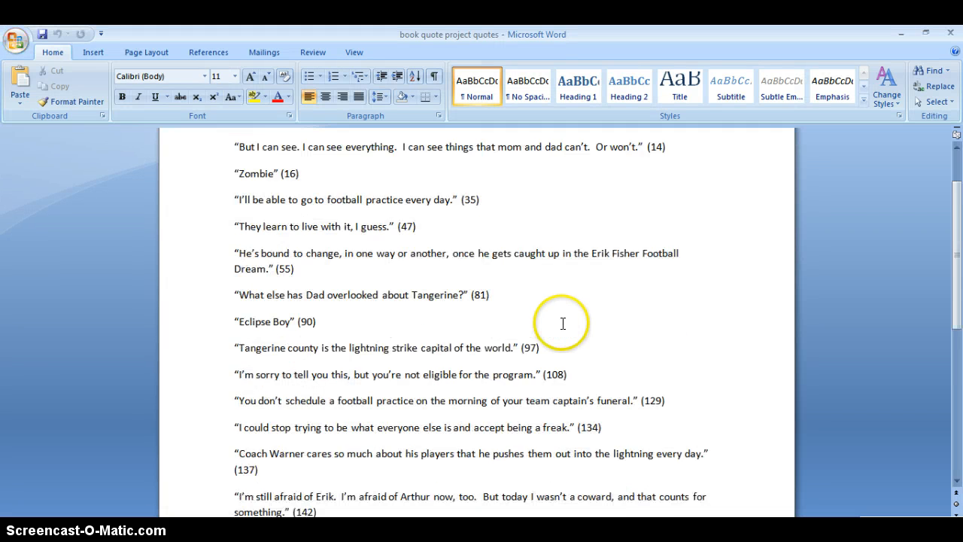
scroll(557, 330, down, 2)
scroll(556, 329, up, 15)
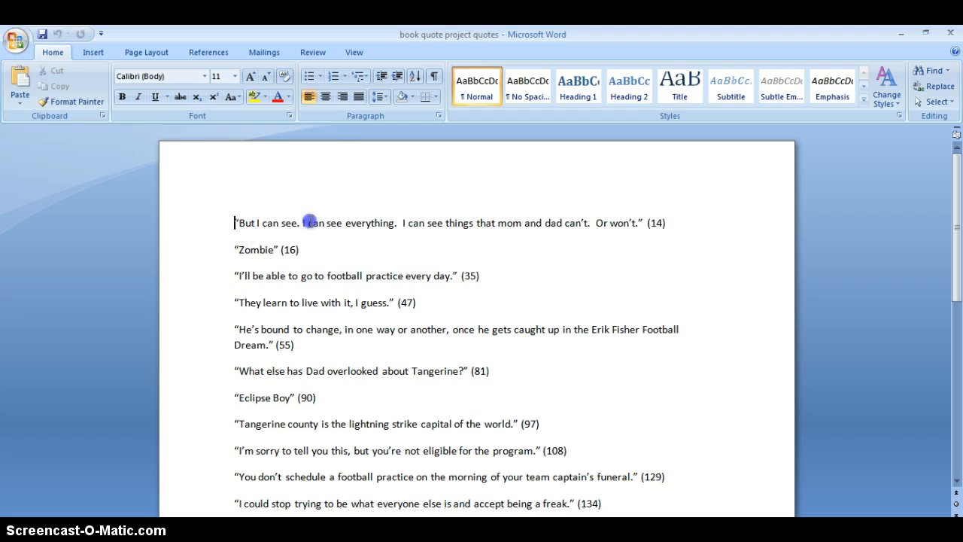
drag(232, 222, 670, 225)
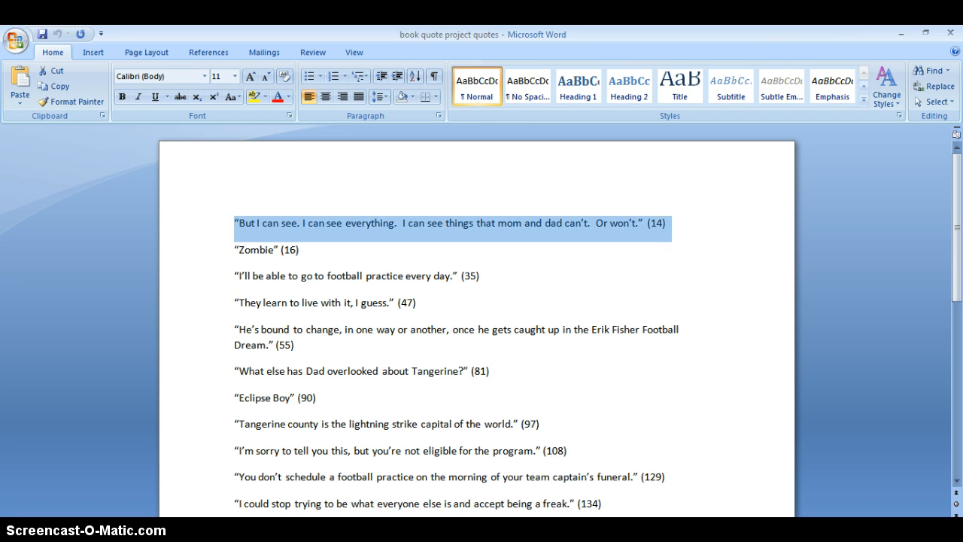
right_click(547, 230)
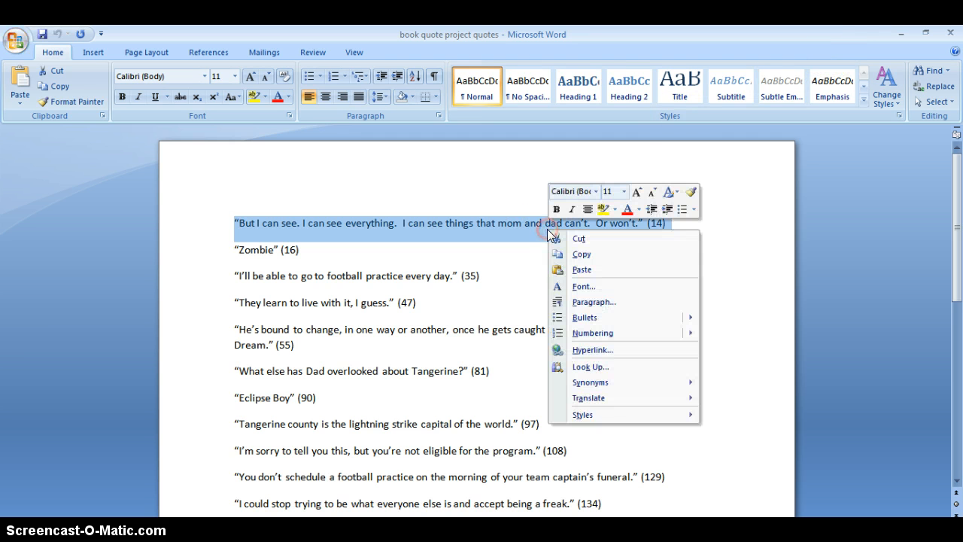
click(566, 253)
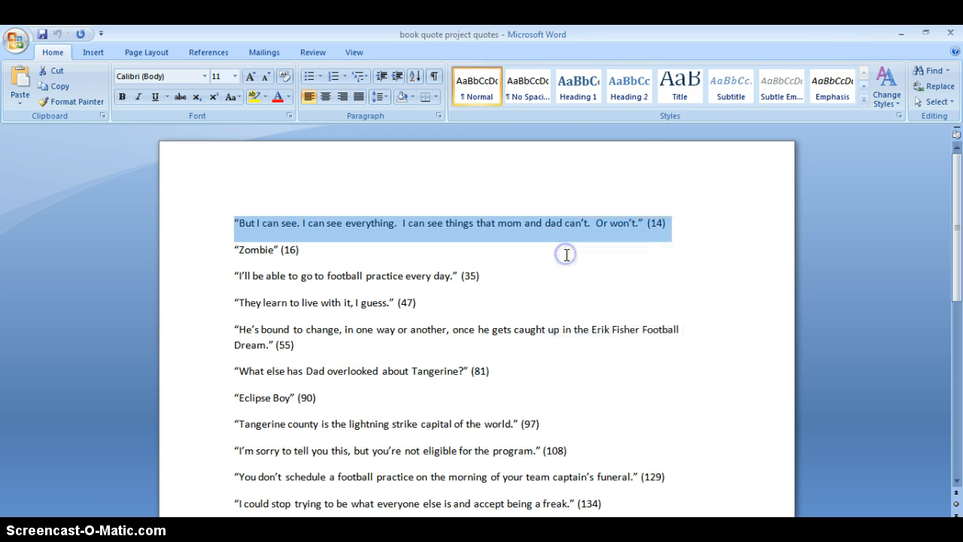
click(895, 33)
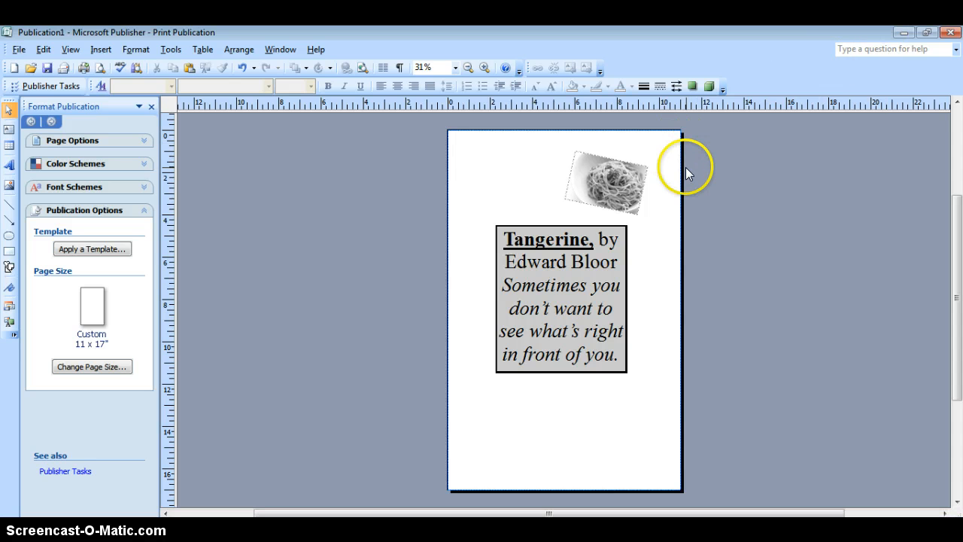
Step: Draw a plaque basic shape with notched corners on the page just below the gray Tangerine quote box
click(486, 182)
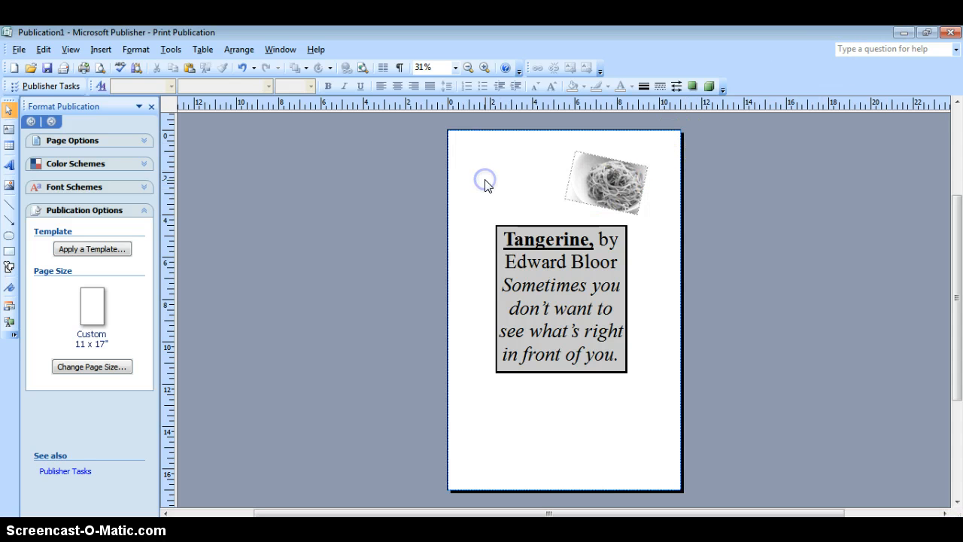
click(101, 49)
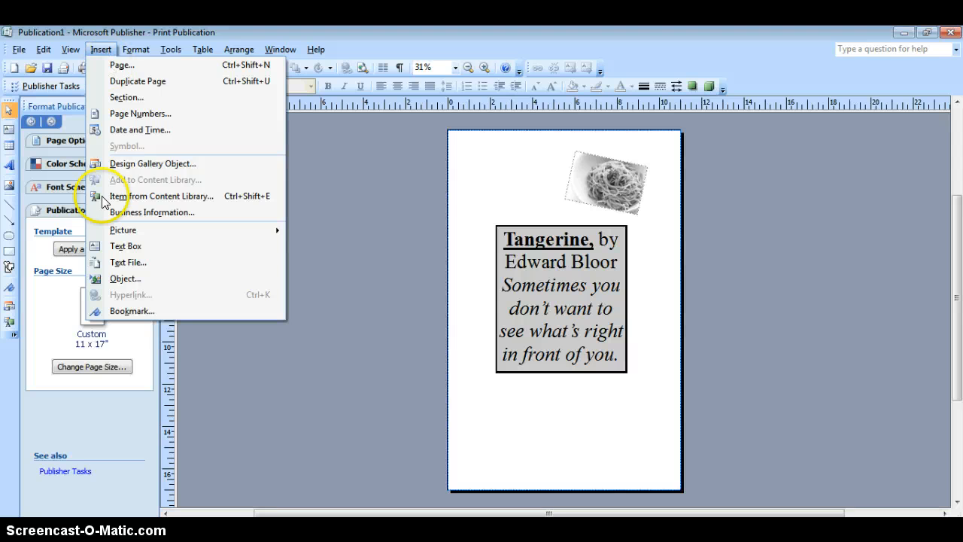
mouse_move(274, 229)
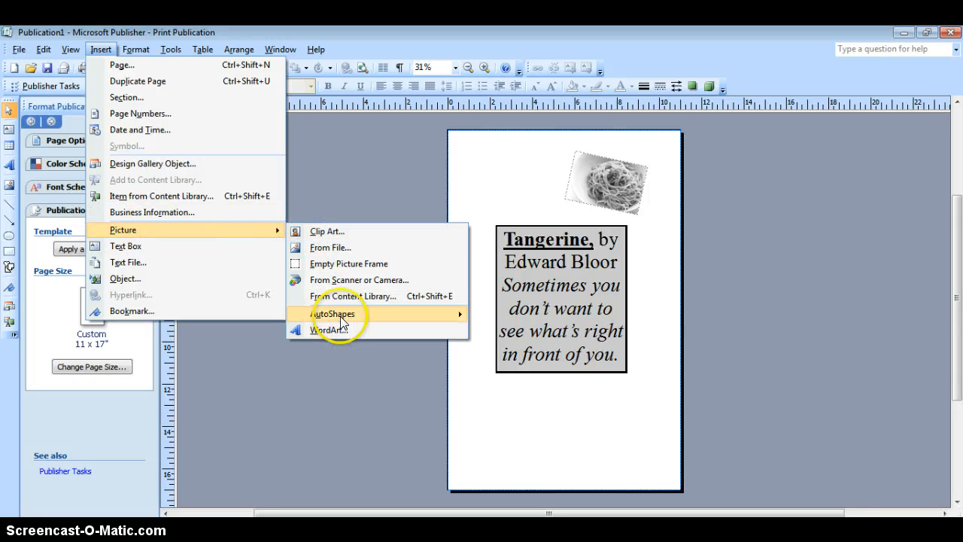
mouse_move(343, 319)
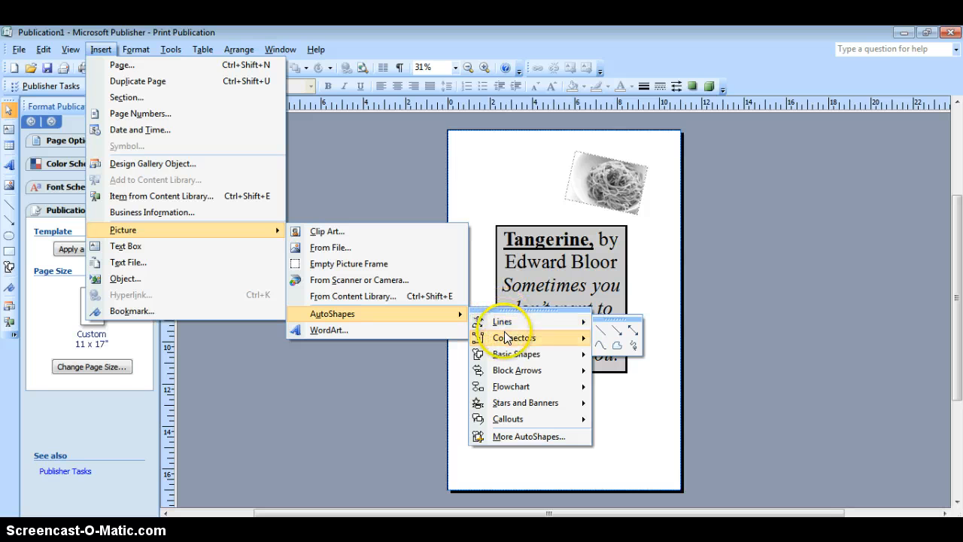
mouse_move(507, 354)
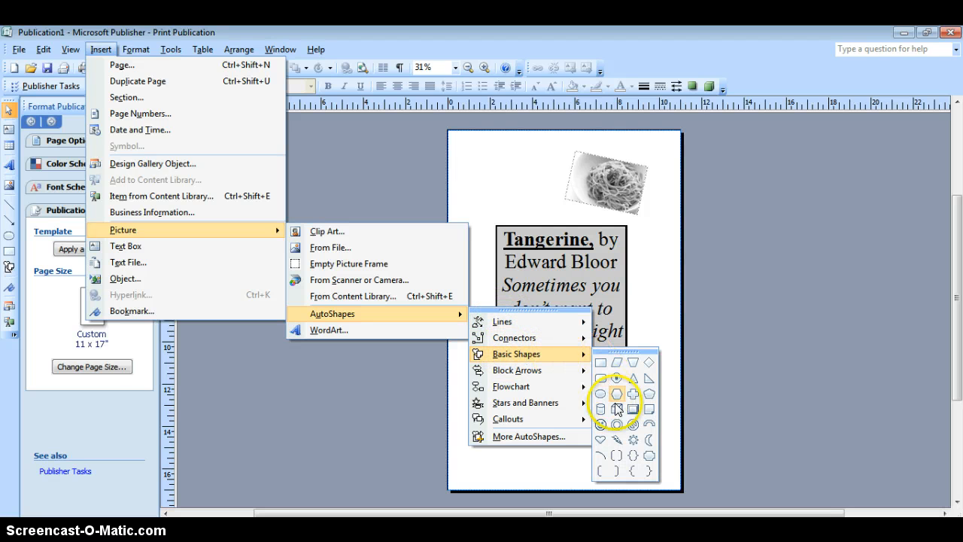
click(648, 455)
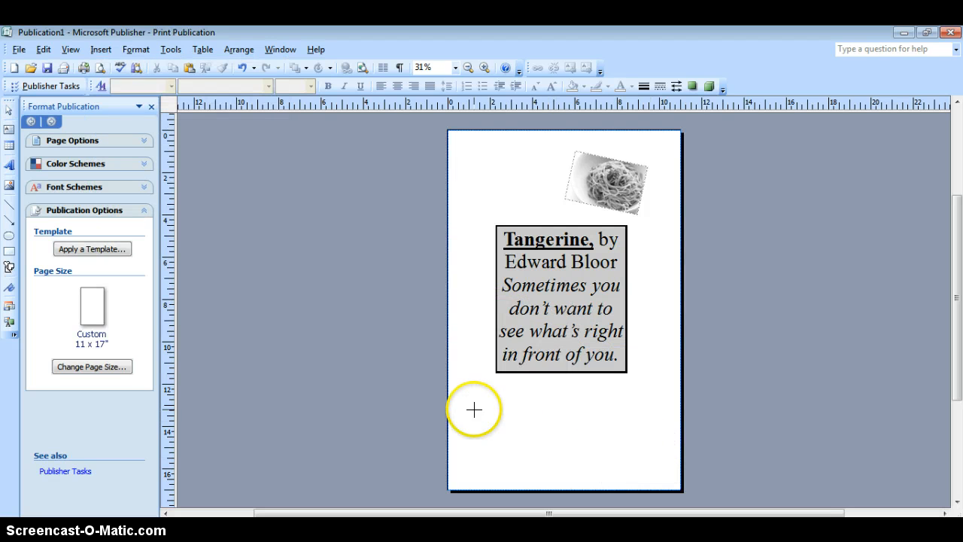
drag(473, 389, 569, 442)
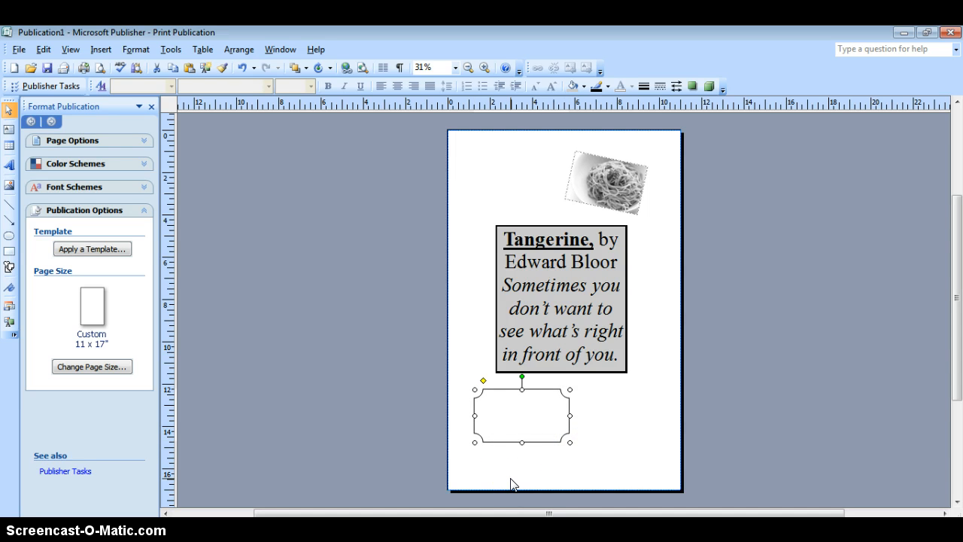
Step: Fill the plaque shape with black
click(584, 89)
click(571, 126)
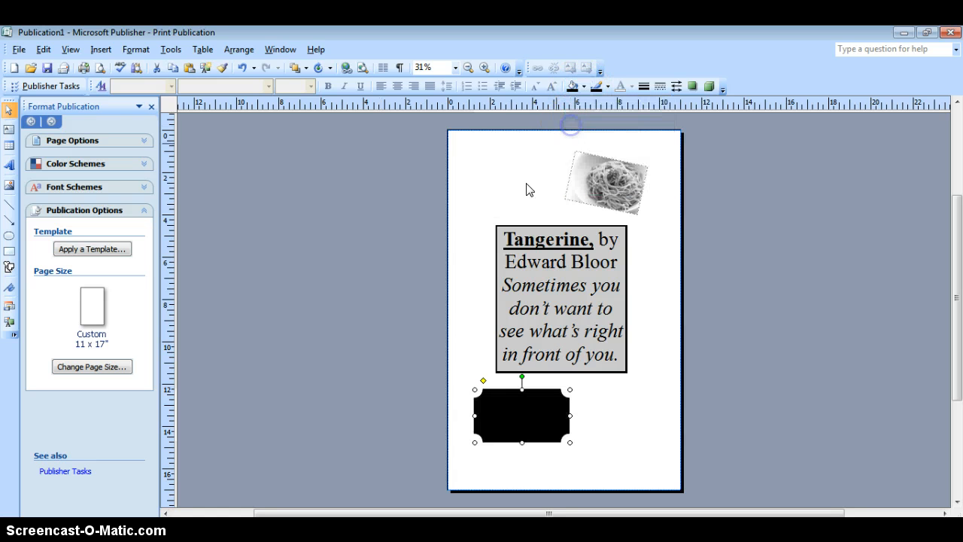
click(523, 404)
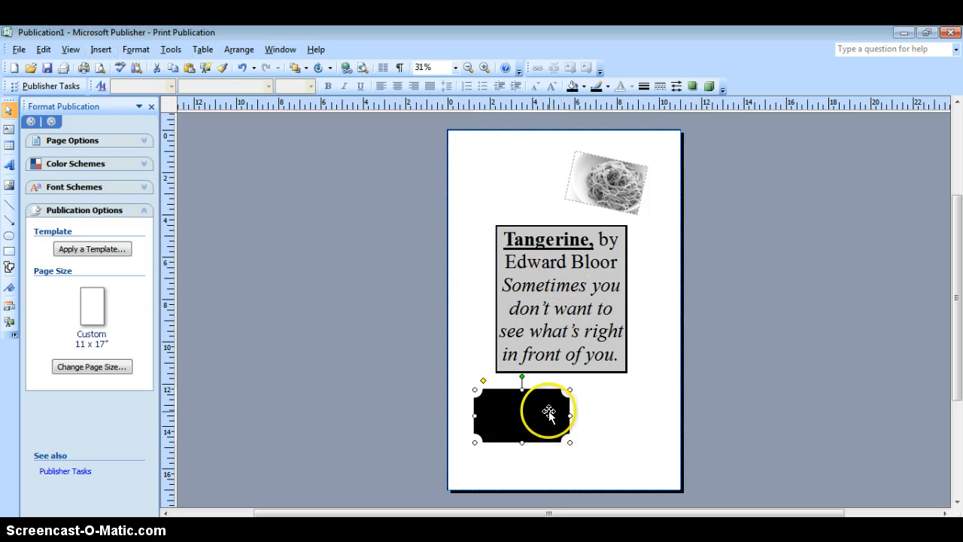
click(493, 411)
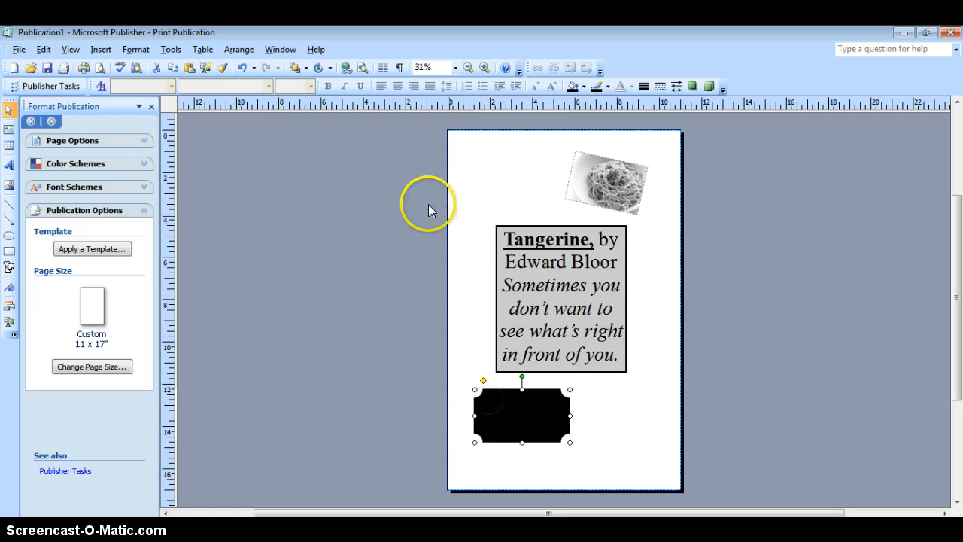
Step: Draw a text box inside the black plaque and paste the copied first quote into it
click(103, 50)
click(167, 245)
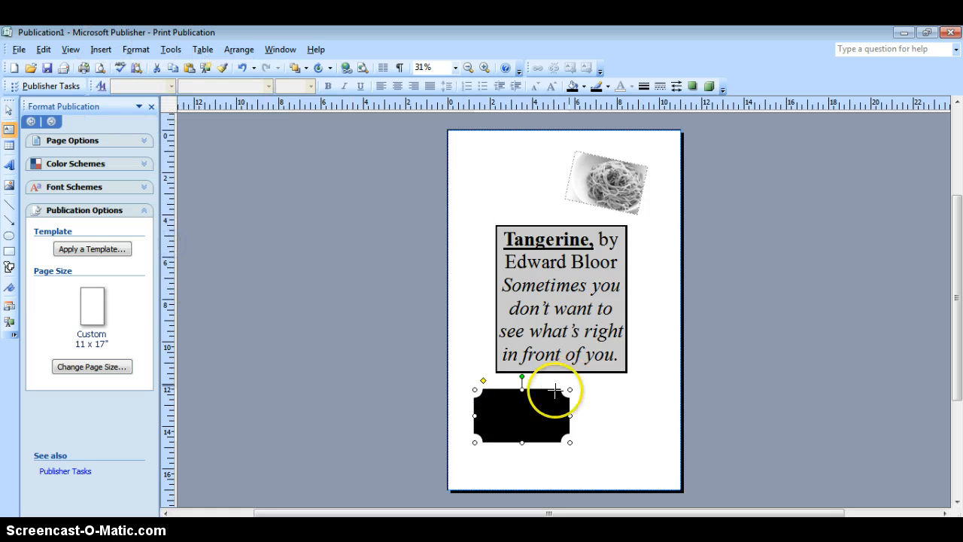
drag(485, 395, 558, 432)
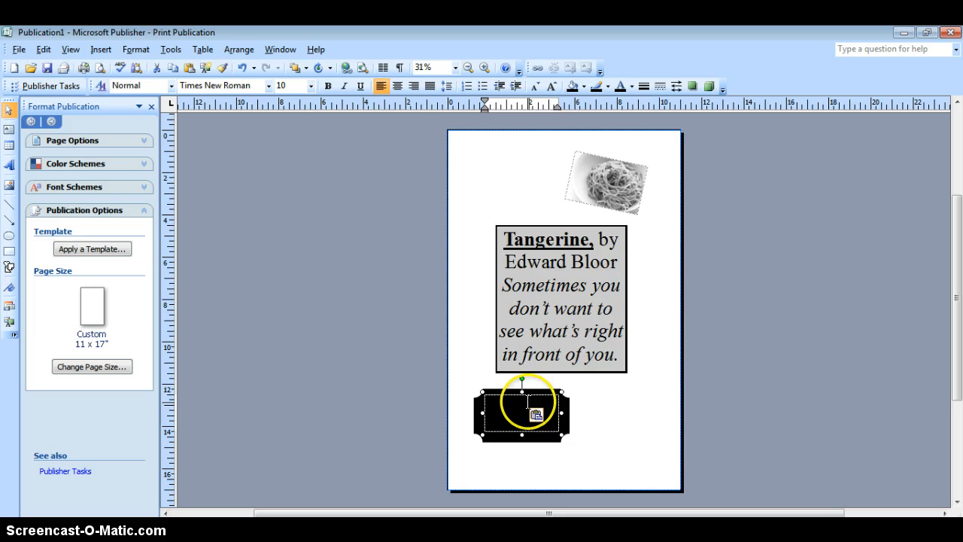
Step: Set the font color of all the pasted quote text in the black plaque to Accent 5 (White)
click(528, 401)
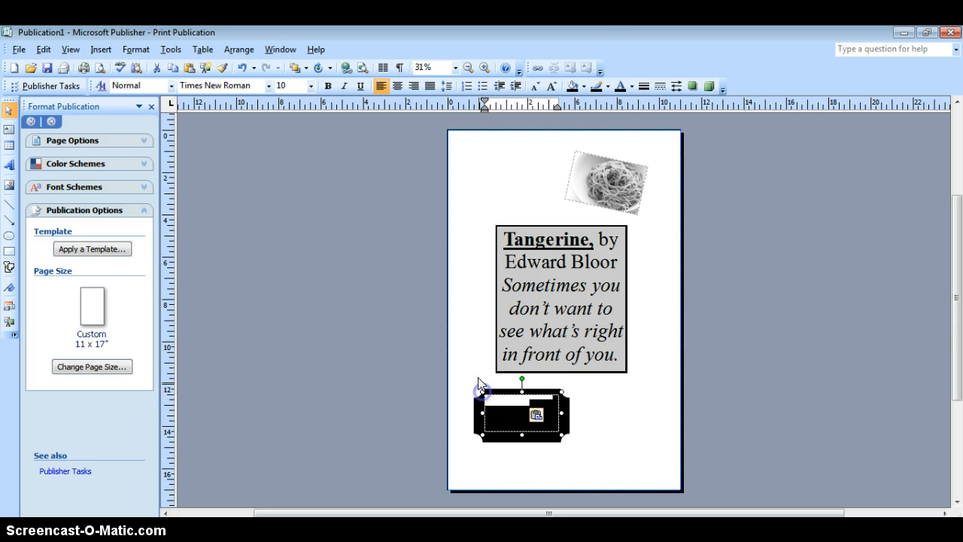
click(624, 86)
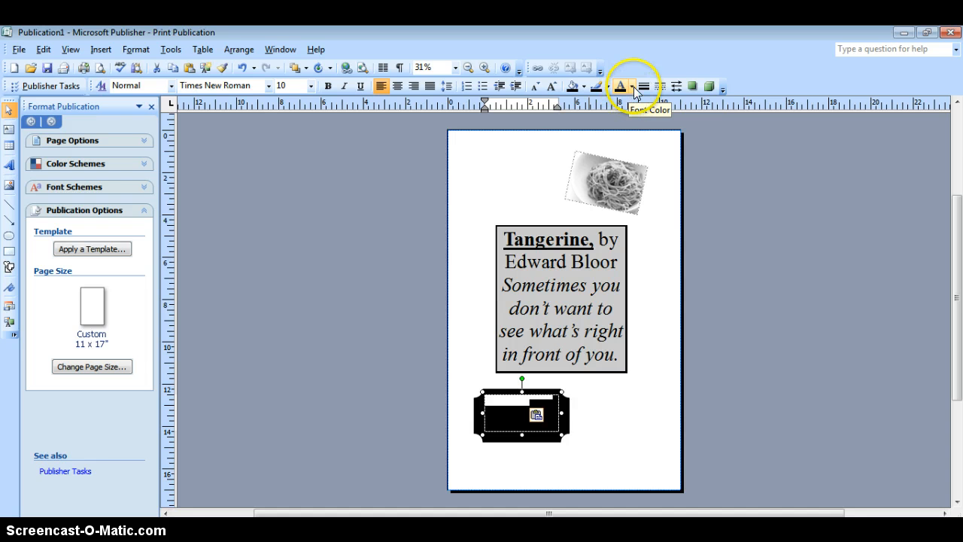
click(632, 87)
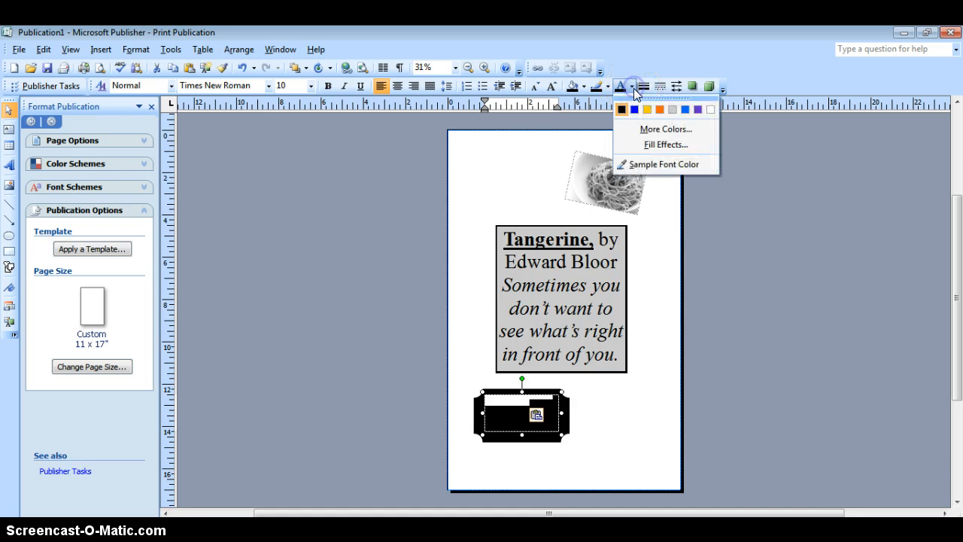
click(712, 110)
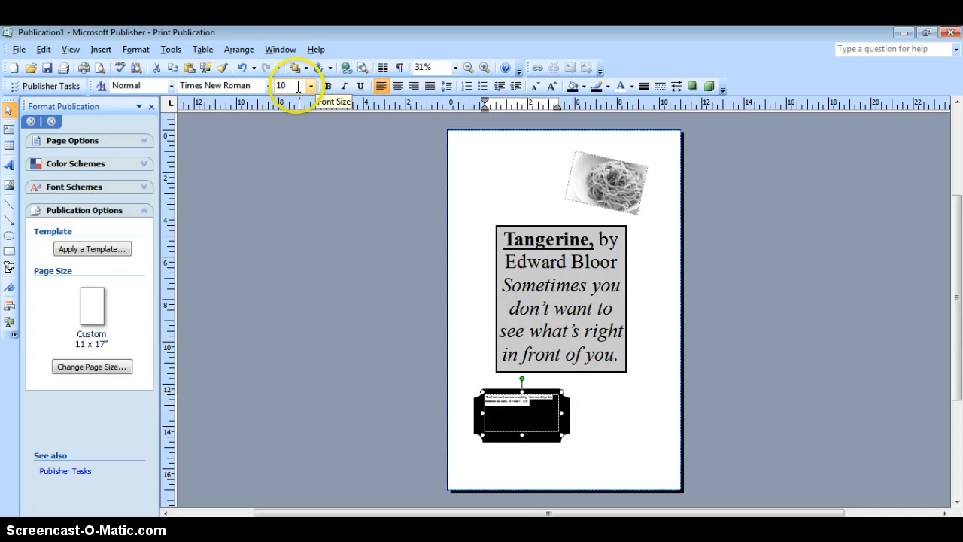
Step: Autofit the white quote text to fill its text box, center it, and deselect the box
click(140, 50)
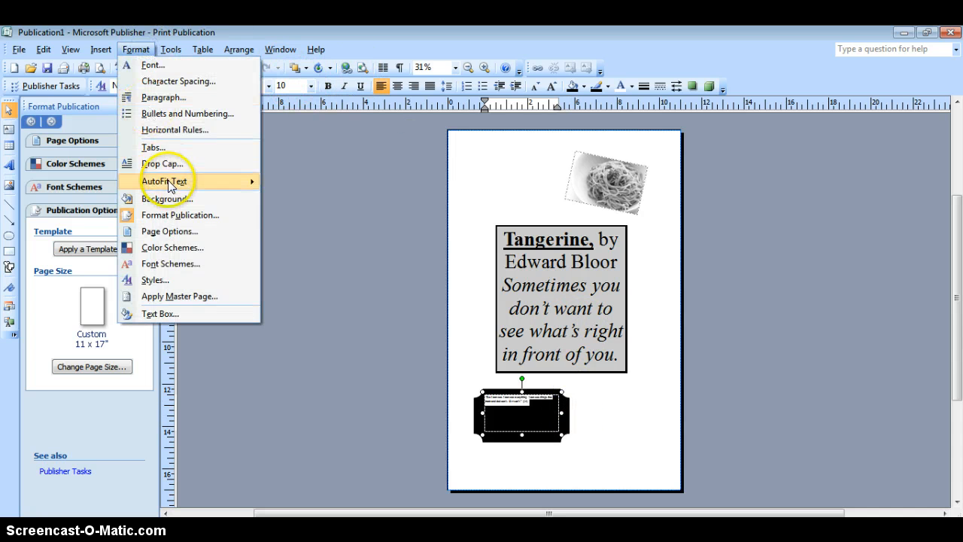
mouse_move(175, 181)
click(295, 199)
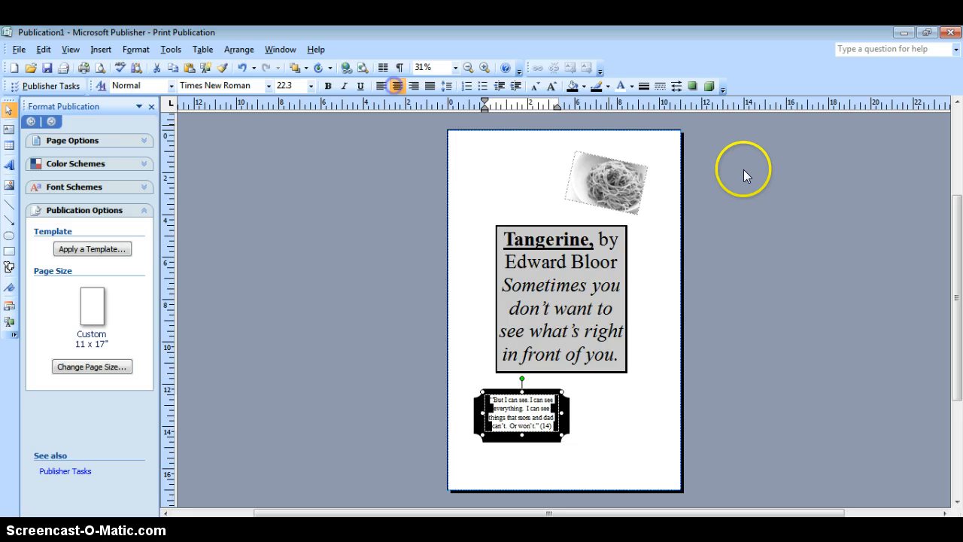
click(612, 387)
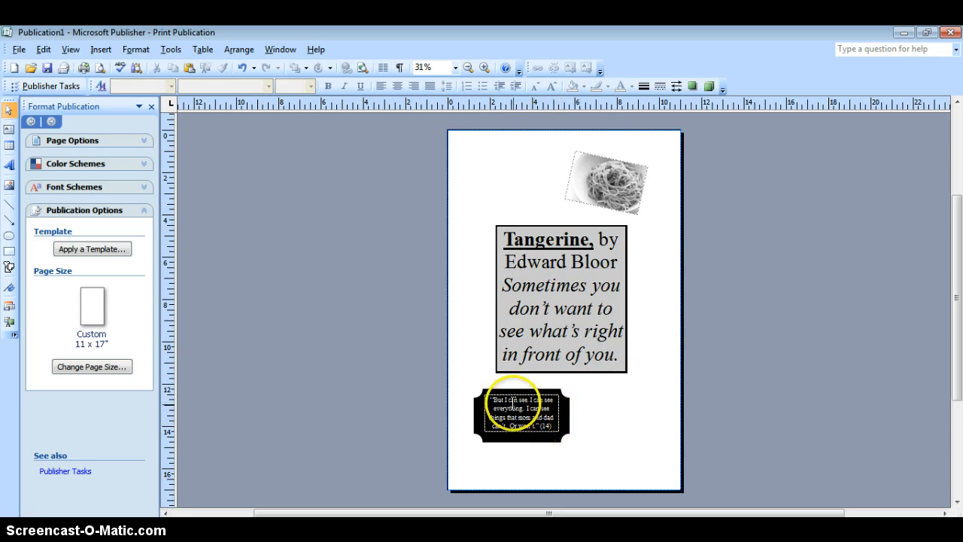
Step: Set the outline of the white quote's text box to No Line and deselect it
click(503, 408)
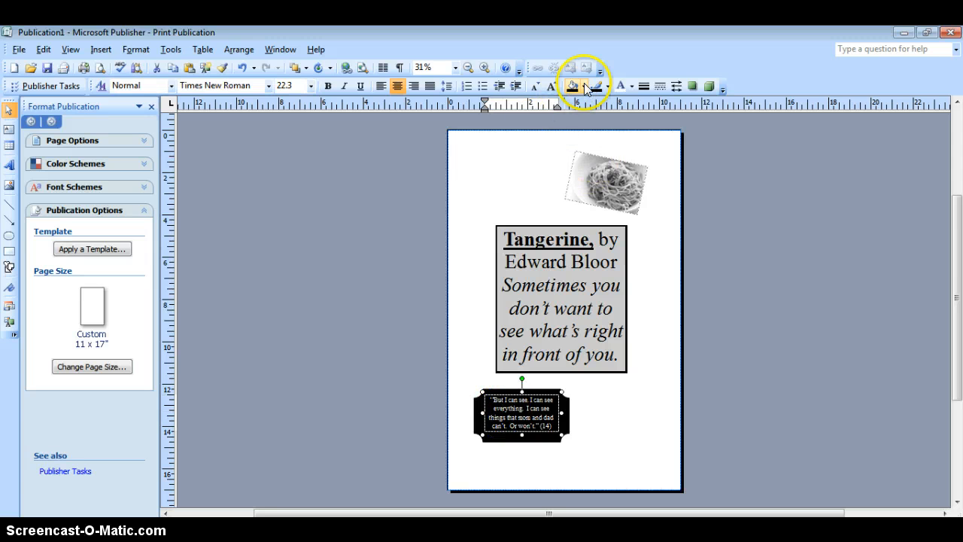
click(606, 87)
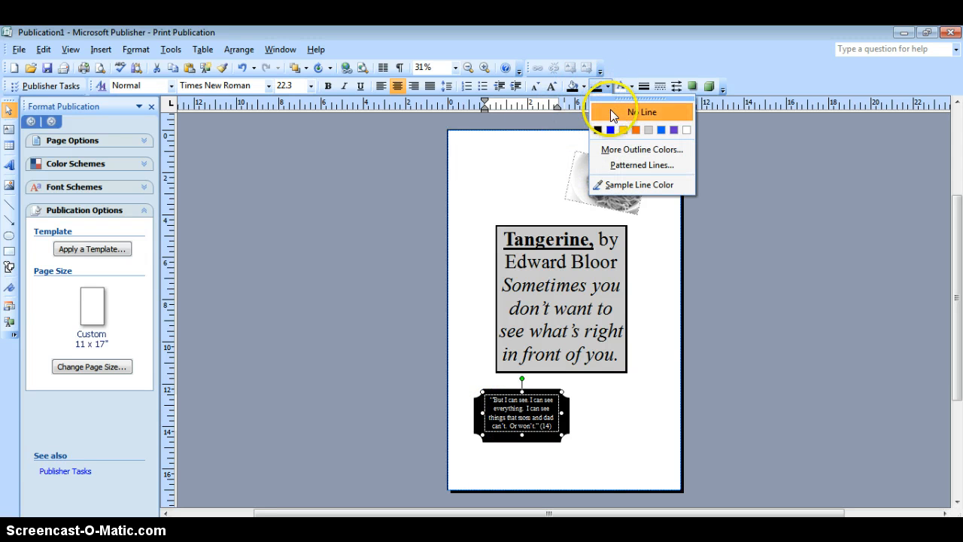
click(610, 110)
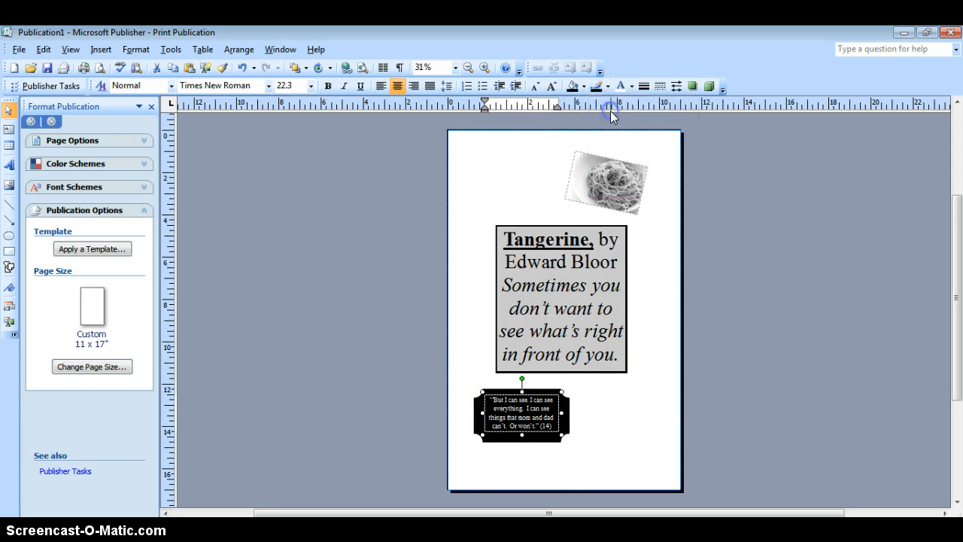
click(604, 421)
click(522, 406)
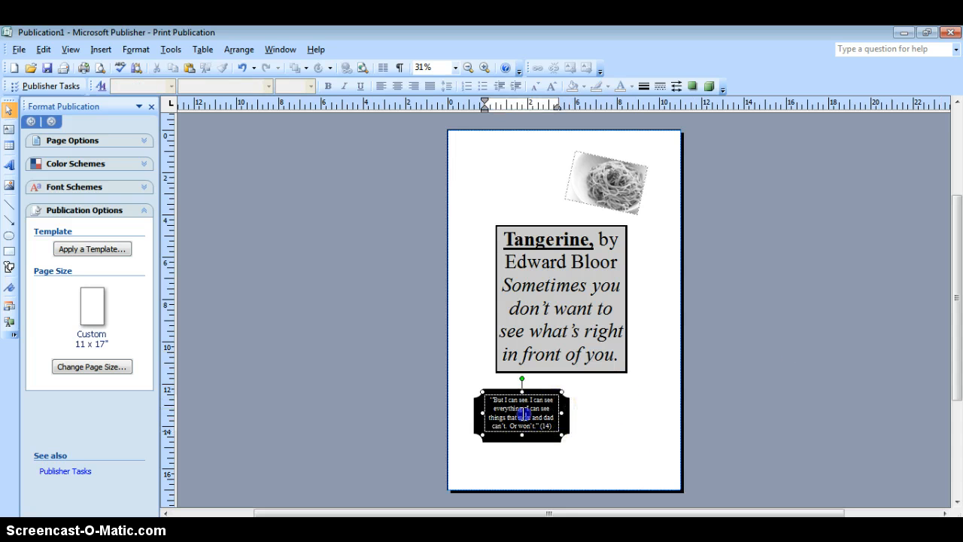
click(607, 86)
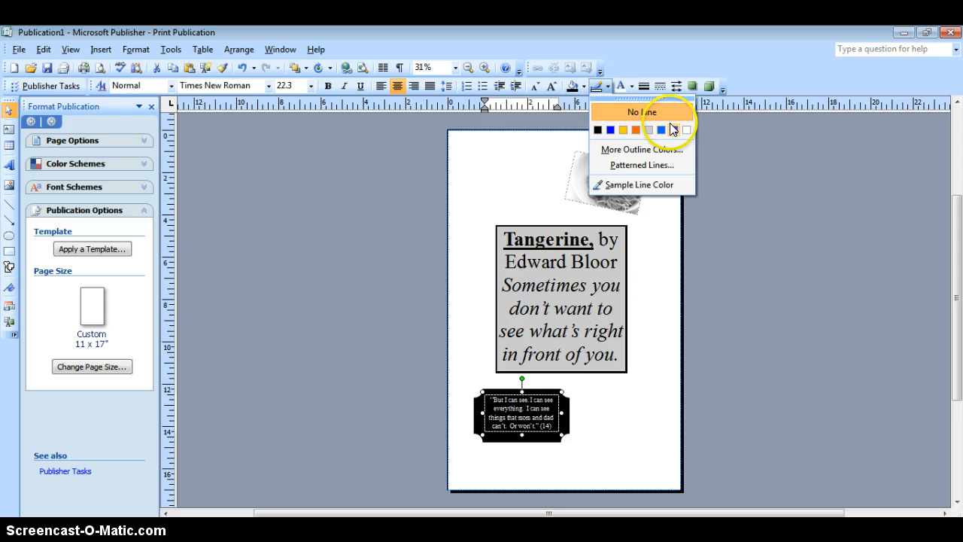
click(639, 112)
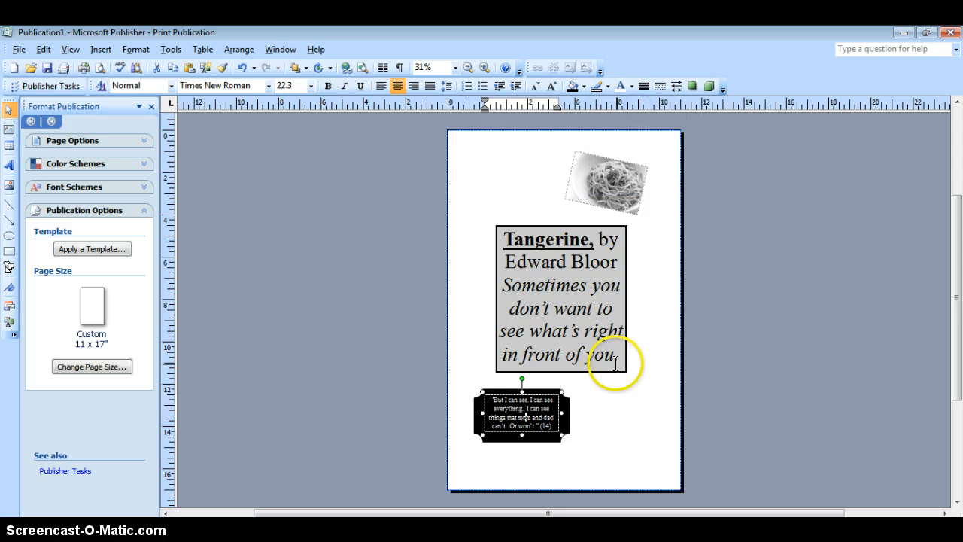
click(614, 445)
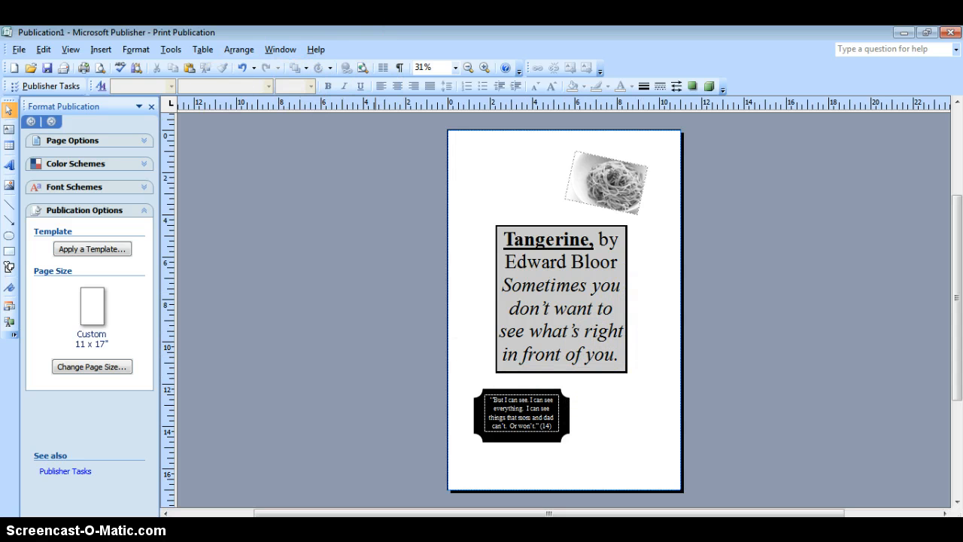
Step: Switch to the "book quote project quotes" Word document, copy the quote "Zombie" (16), and return to Publisher
click(215, 508)
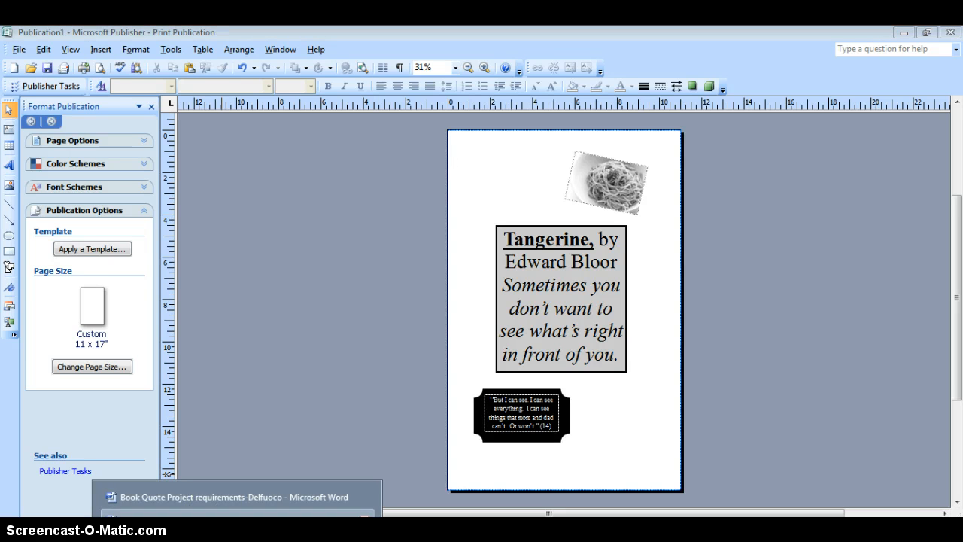
drag(235, 249, 310, 248)
key(ctrl+c)
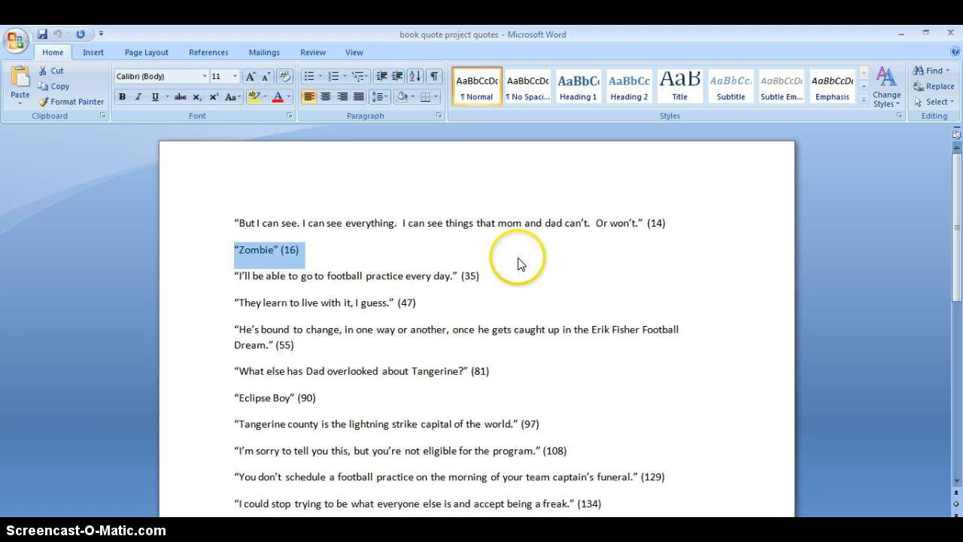
click(95, 52)
key(alt+Tab)
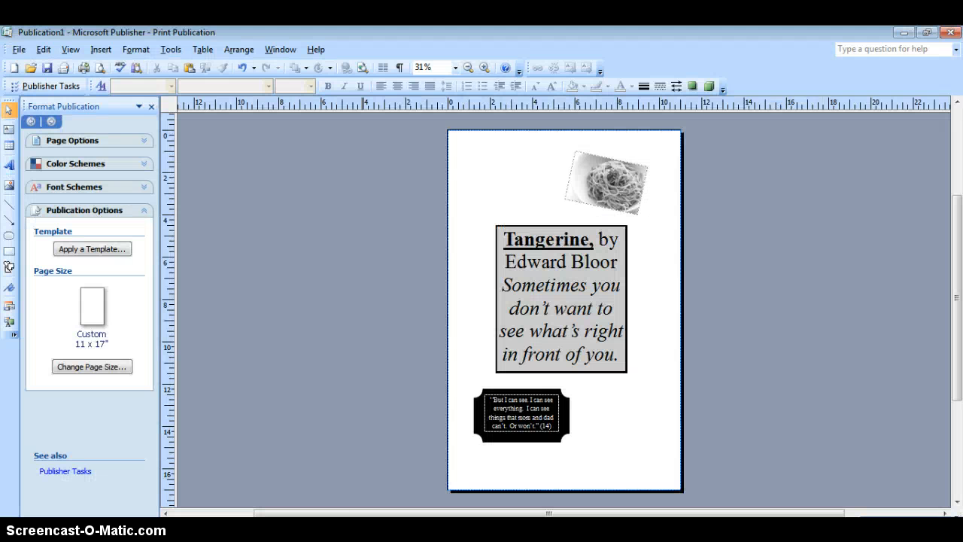
Step: Insert a WordArt in the black arched style from the gallery's first row, using the copied quote “Zombie” (16) as its text
click(105, 49)
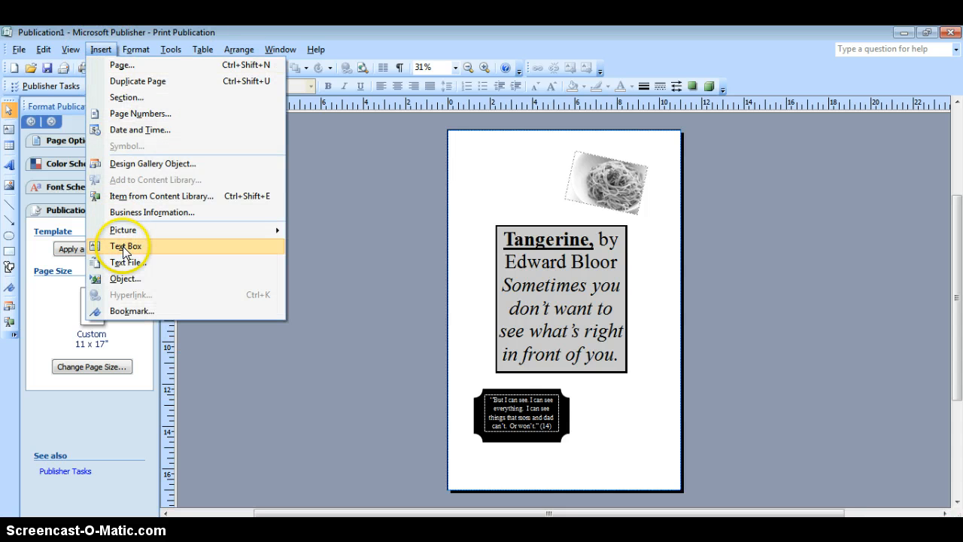
mouse_move(228, 230)
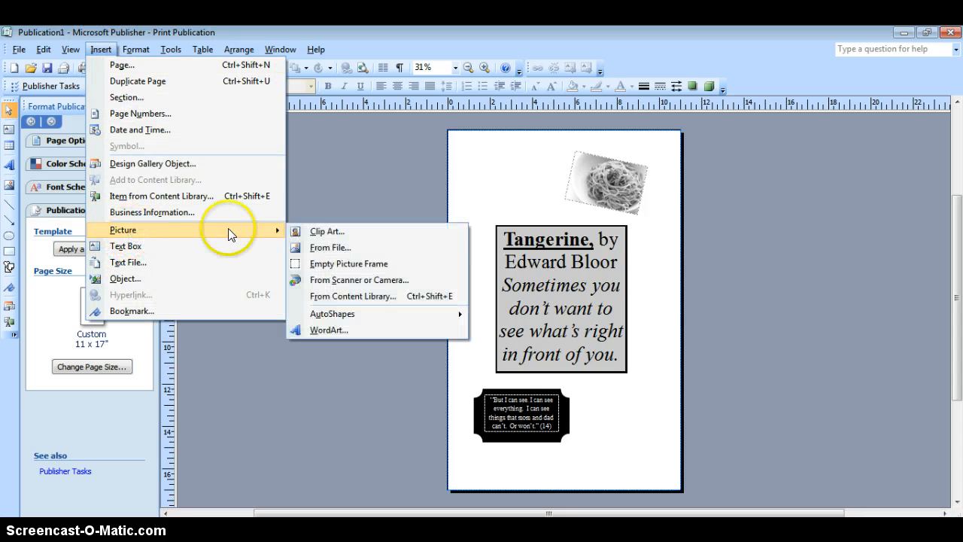
click(335, 328)
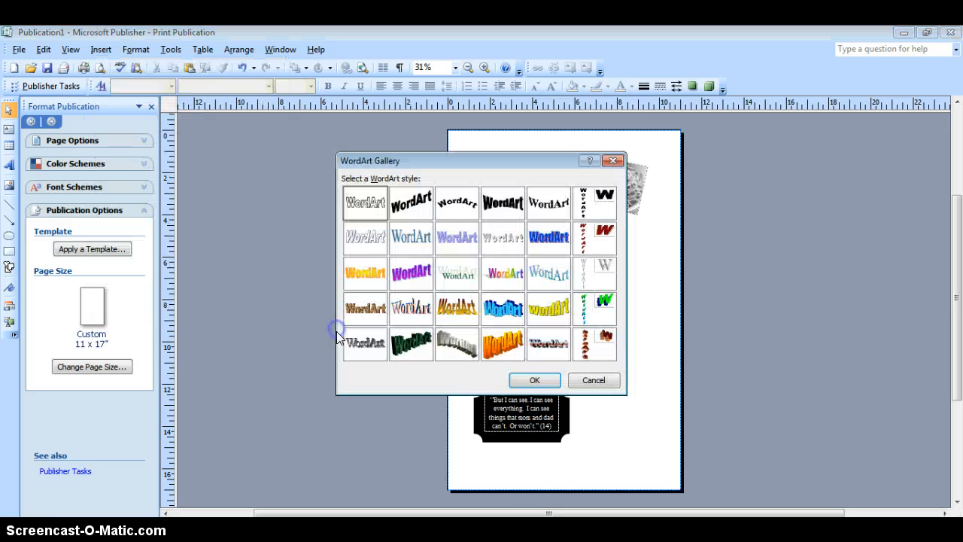
click(451, 207)
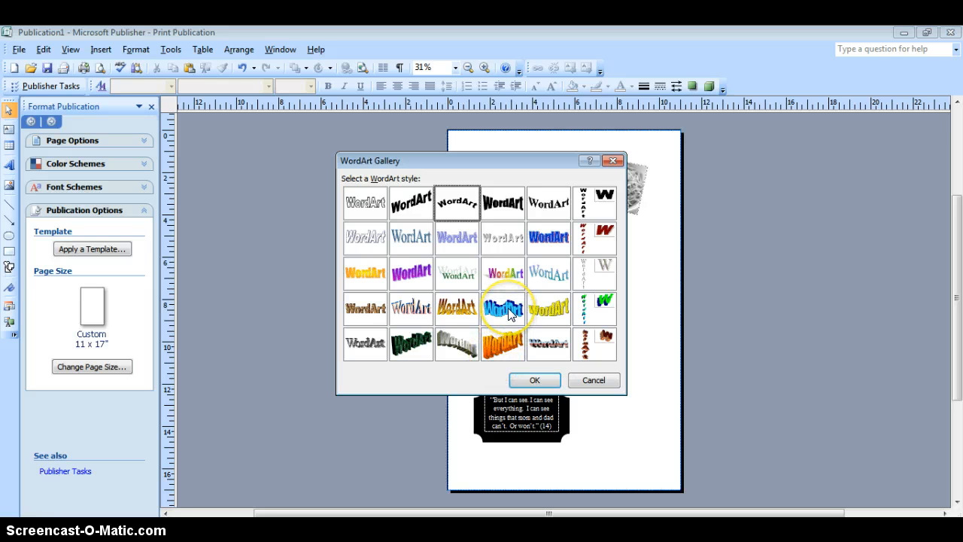
click(532, 380)
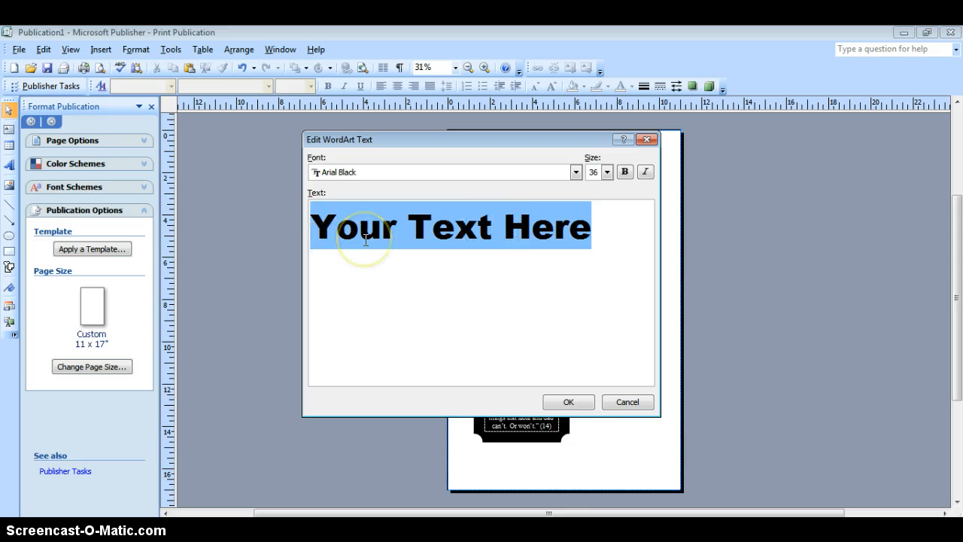
key(ctrl+v)
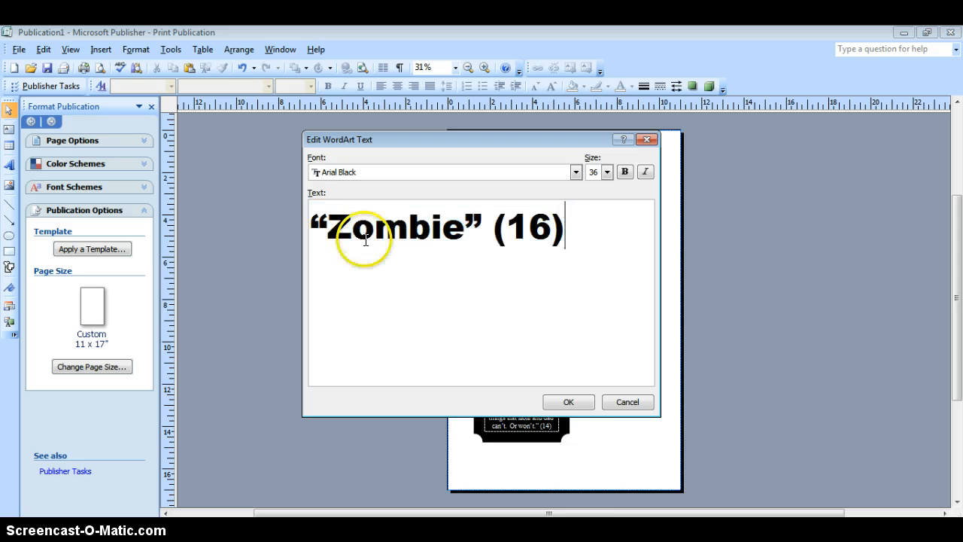
click(569, 403)
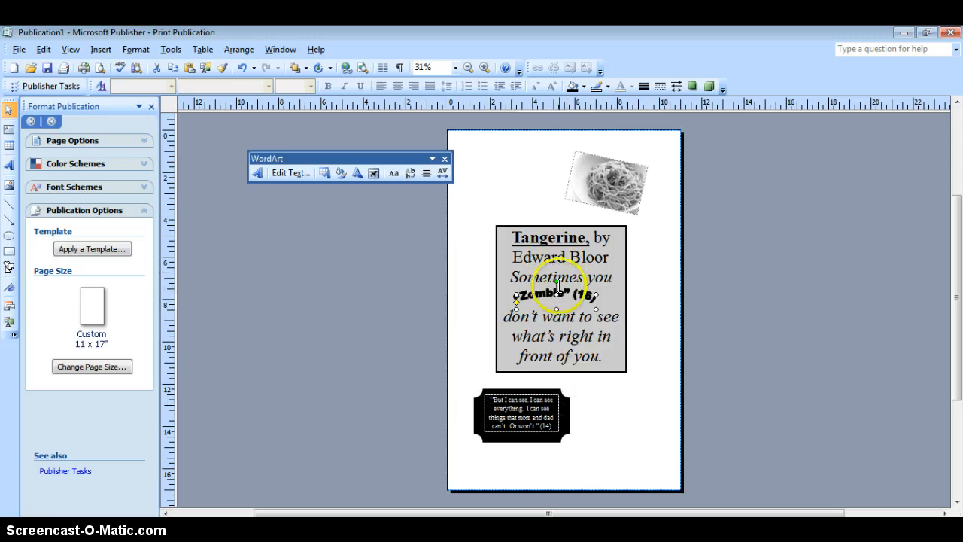
Step: Move the “Zombie” (16) WordArt to the page's upper-left corner and enlarge it slightly
click(541, 293)
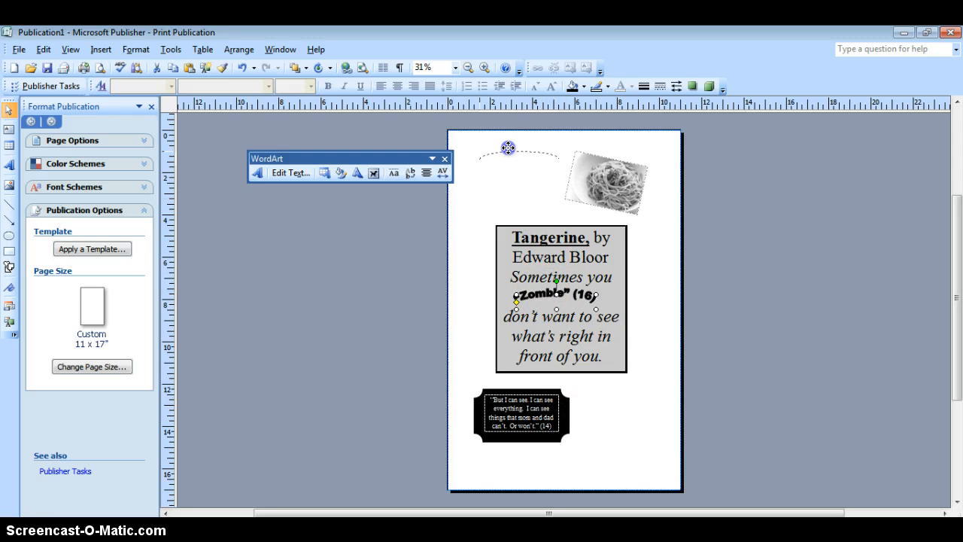
drag(508, 147, 493, 144)
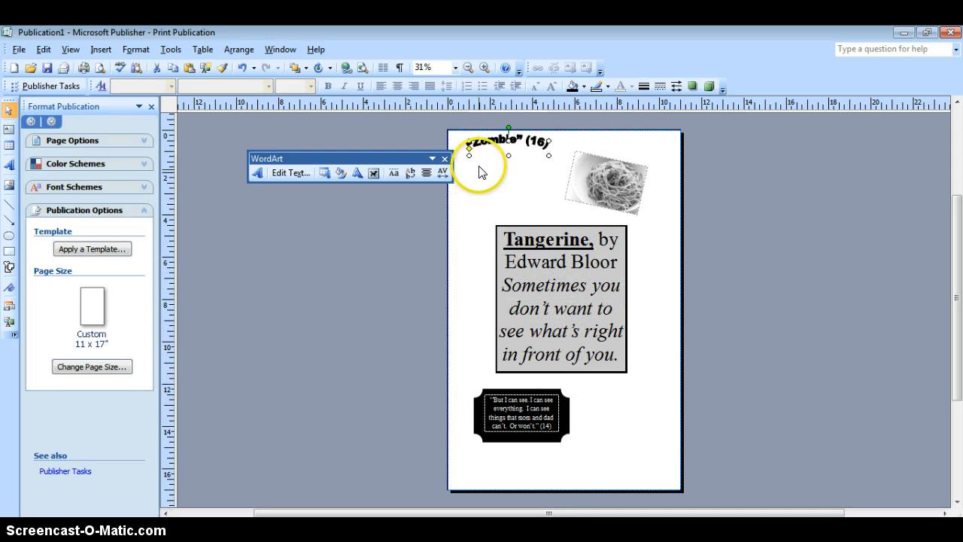
click(549, 156)
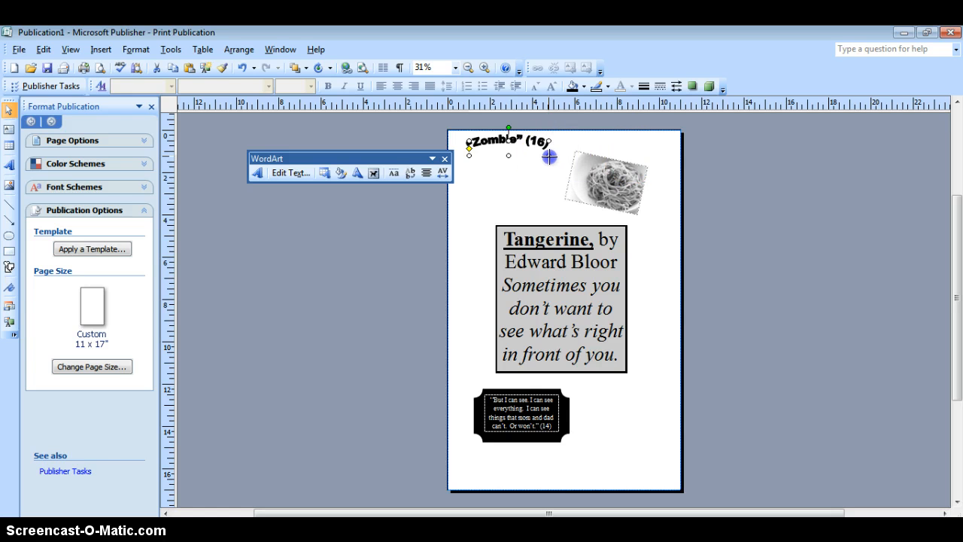
drag(549, 156, 565, 167)
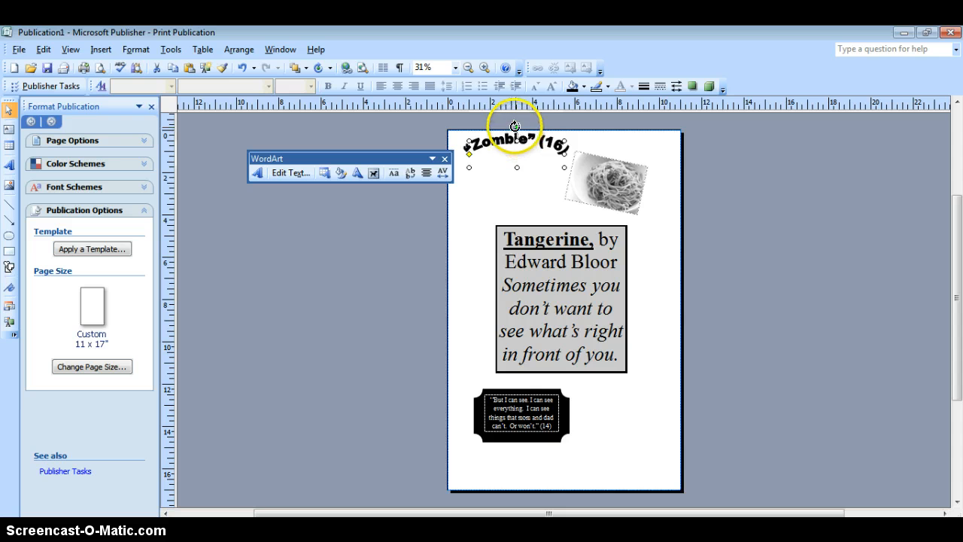
Step: Bend the “Zombie” (16) WordArt's arc so the quote wraps most of the way around an oval
mouse_move(514, 126)
mouse_down()
mouse_move(490, 136)
mouse_move(517, 131)
mouse_up()
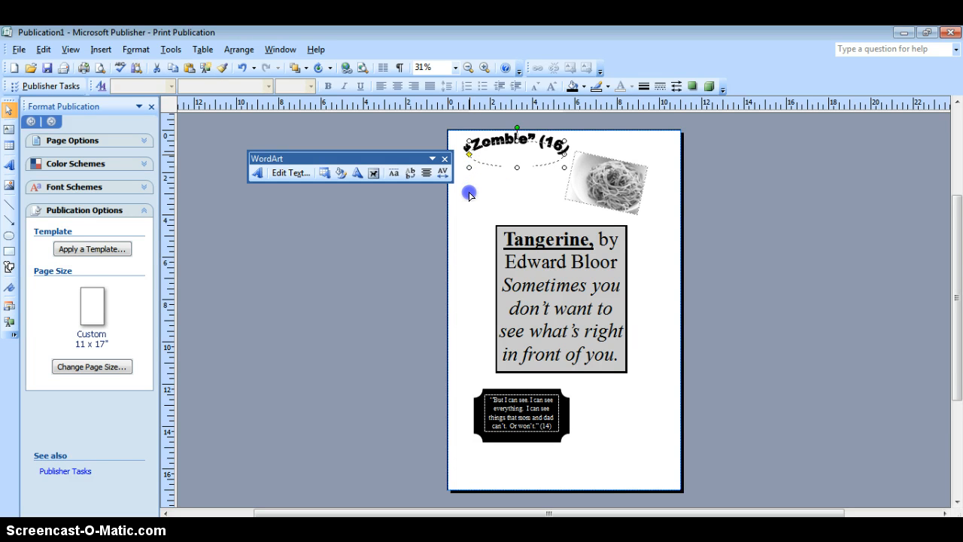
drag(469, 193, 470, 194)
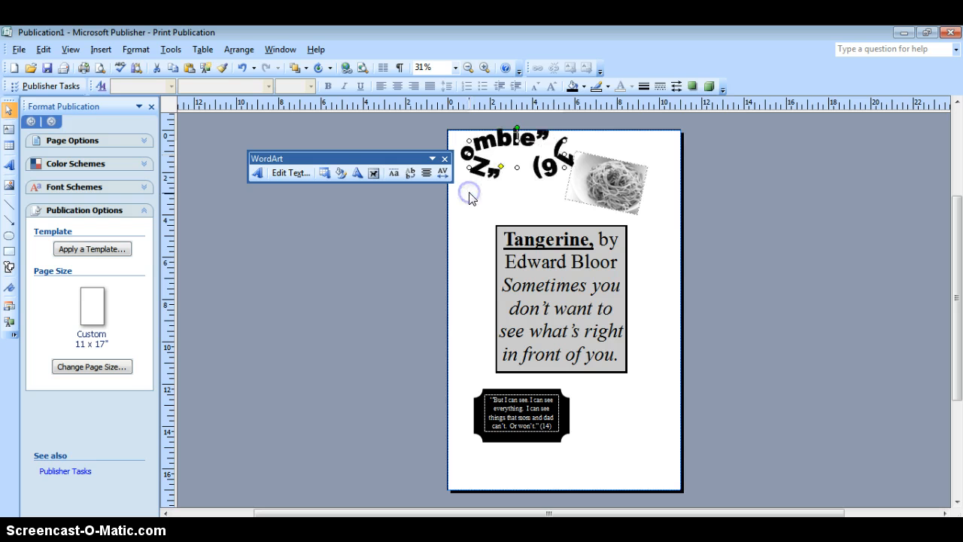
Step: Try to bend the WordArt's arc even further around the oval and undo that adjustment
click(502, 168)
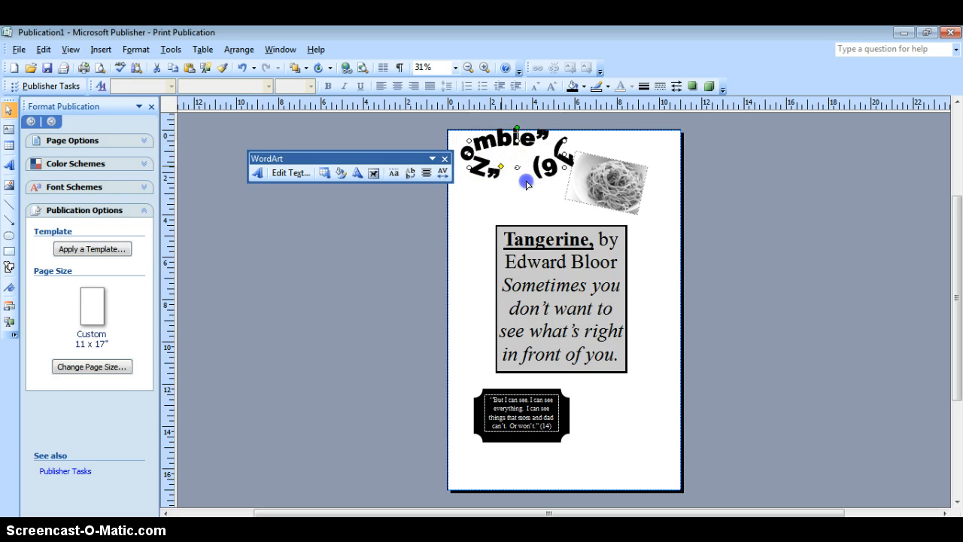
drag(526, 184, 525, 177)
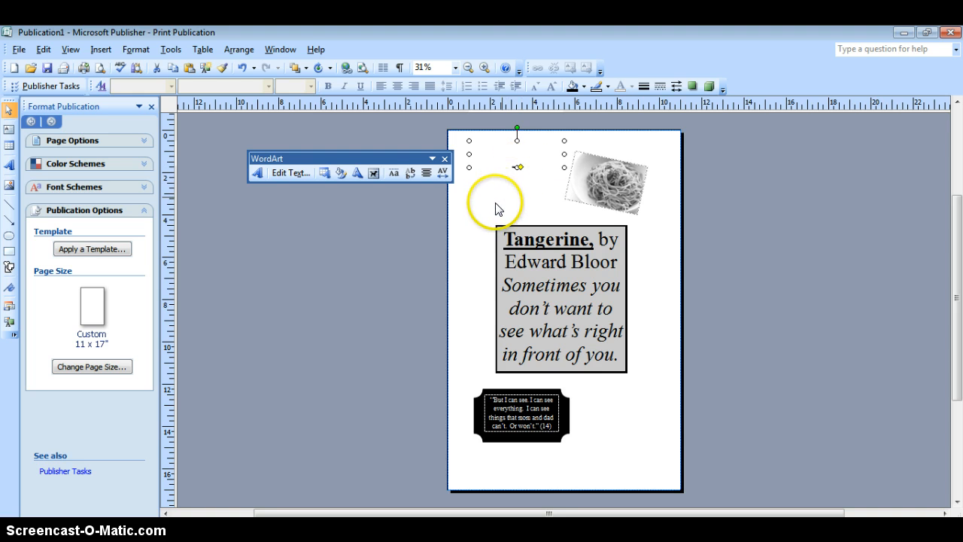
click(242, 66)
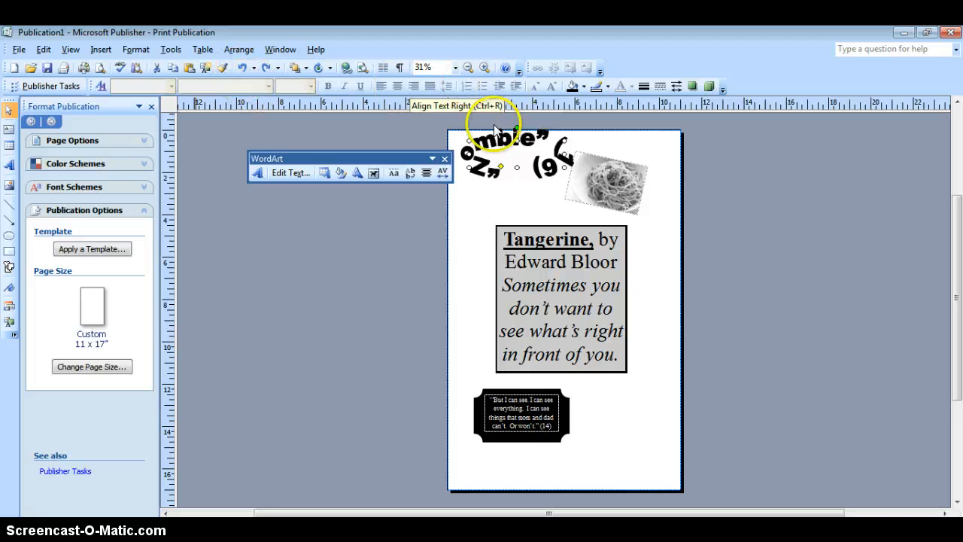
Step: Reshape the “Zombie” (16) WordArt into a taller, rounder ring at the page's upper left, tightening its arc slightly
click(501, 158)
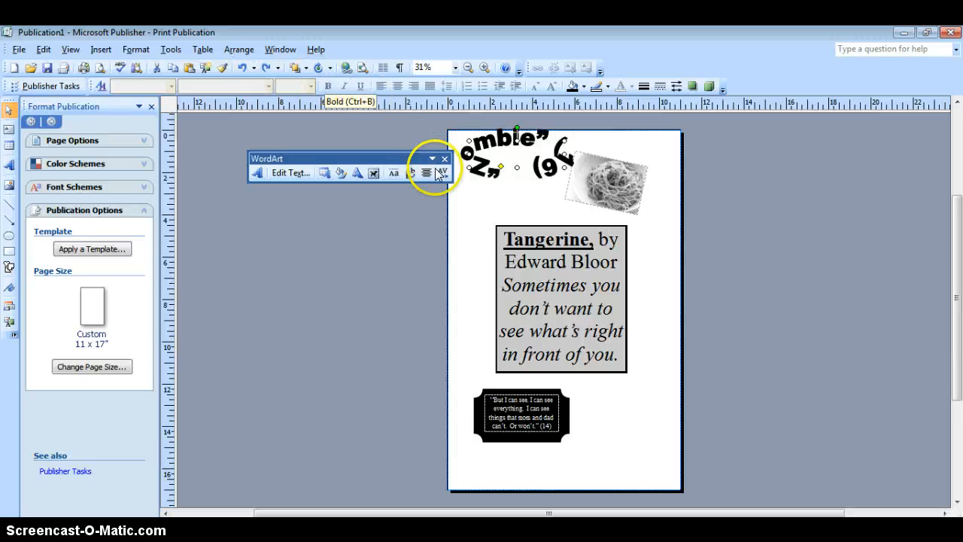
drag(482, 159, 480, 189)
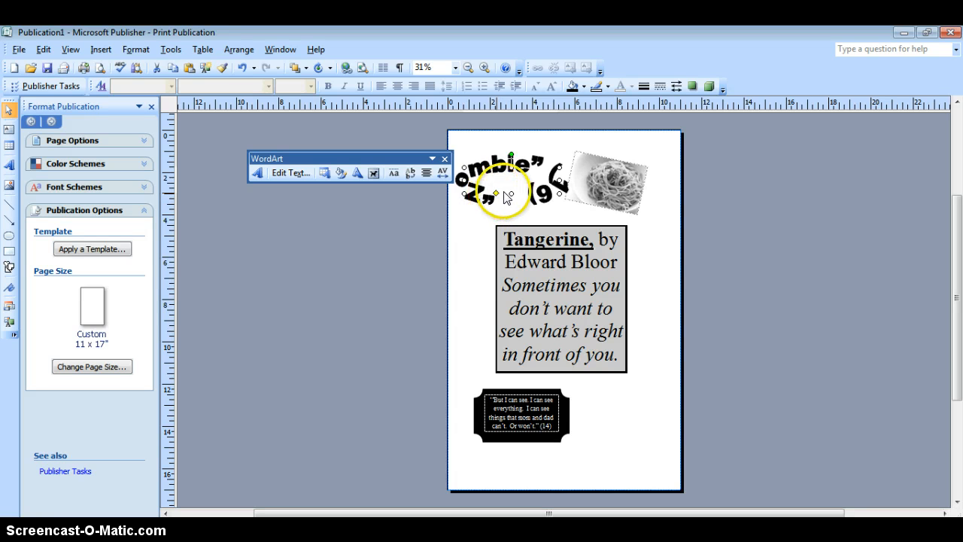
mouse_move(511, 194)
mouse_down()
mouse_move(513, 204)
mouse_move(501, 140)
mouse_move(512, 149)
mouse_up()
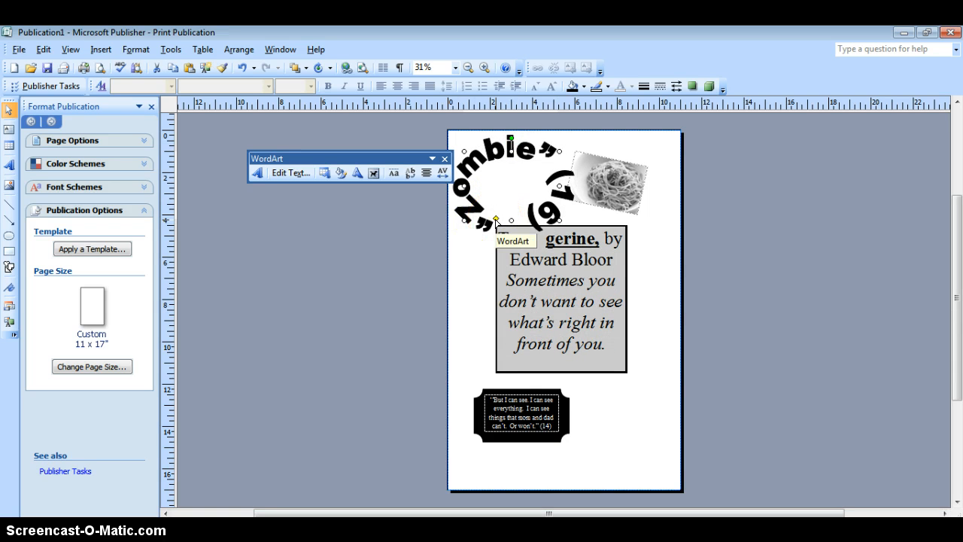
click(496, 218)
drag(506, 217, 506, 218)
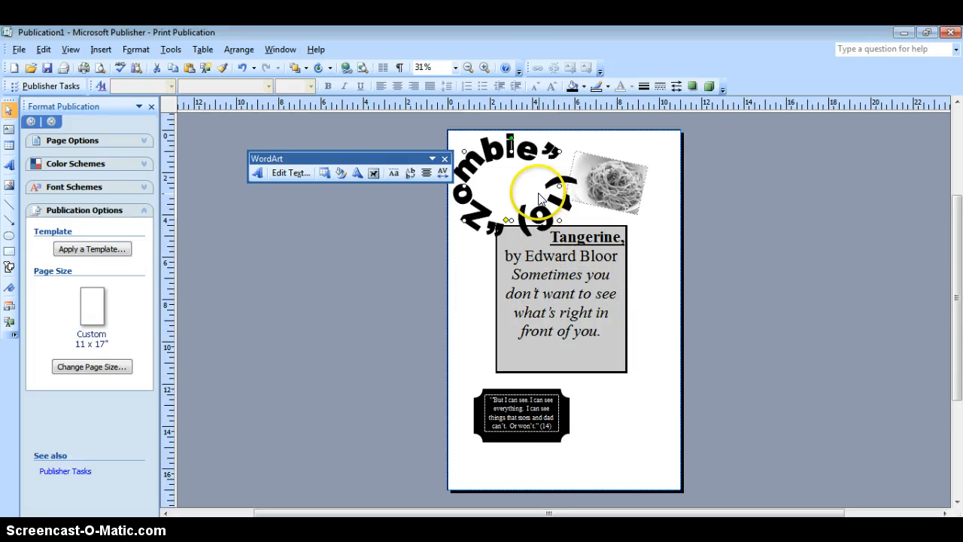
Step: Set the wrapping style of the gray Tangerine text box to None in its layout settings
click(578, 236)
click(578, 238)
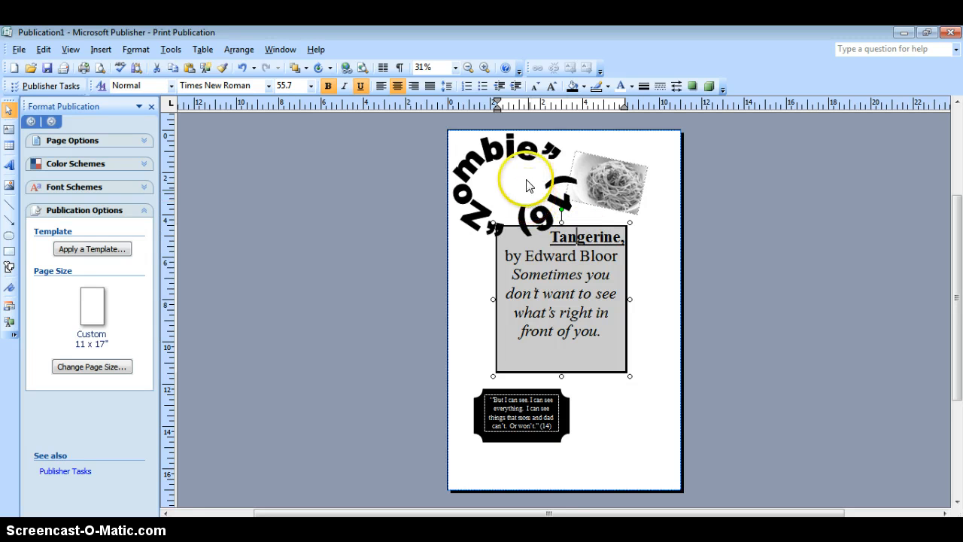
click(520, 256)
click(505, 220)
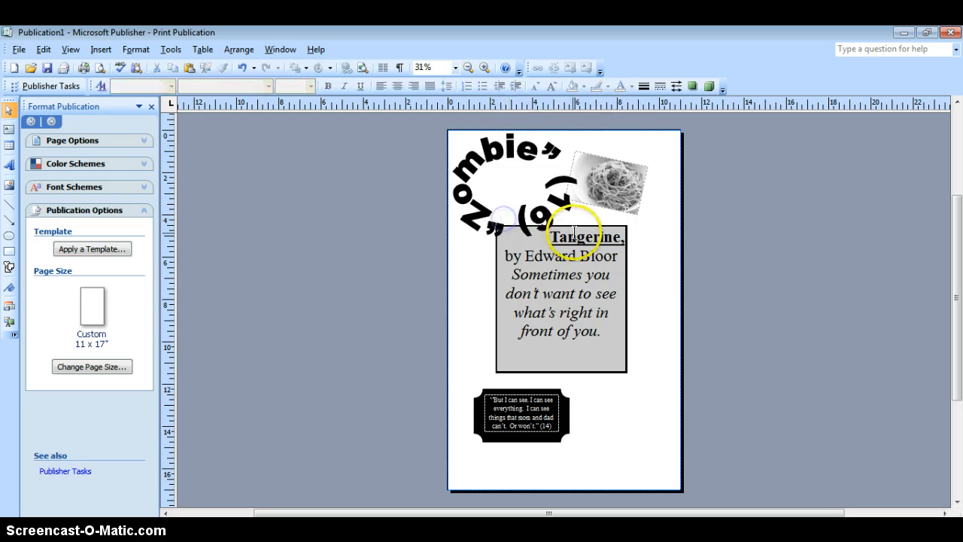
click(553, 237)
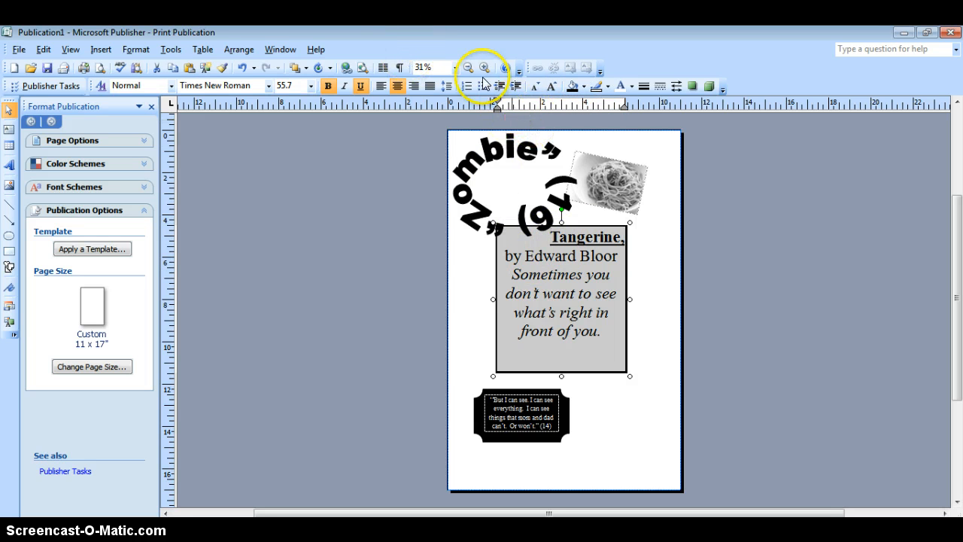
click(133, 50)
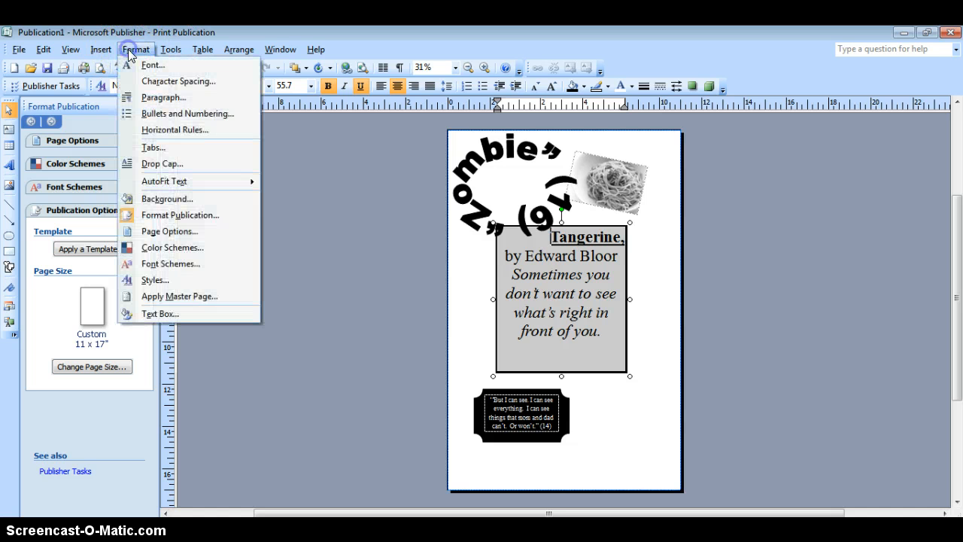
click(172, 316)
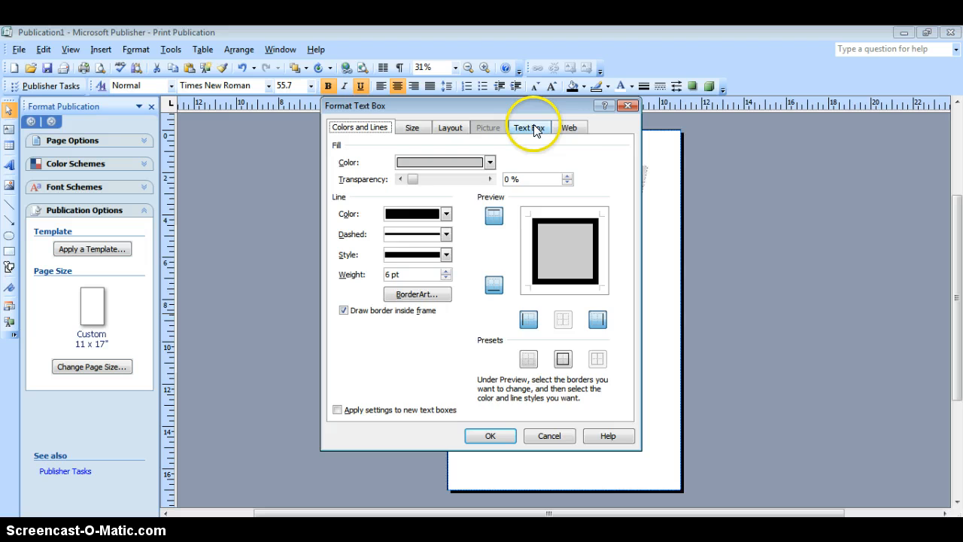
click(535, 129)
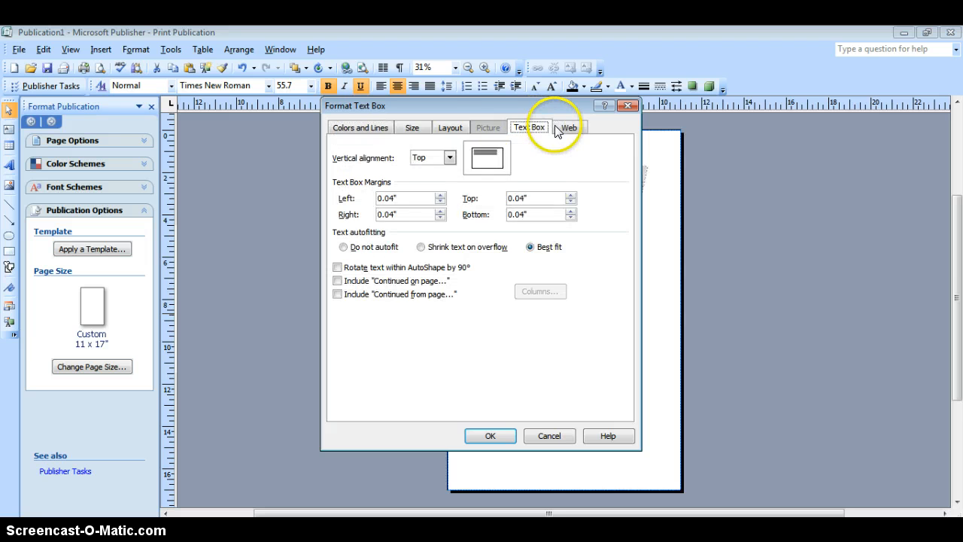
click(451, 133)
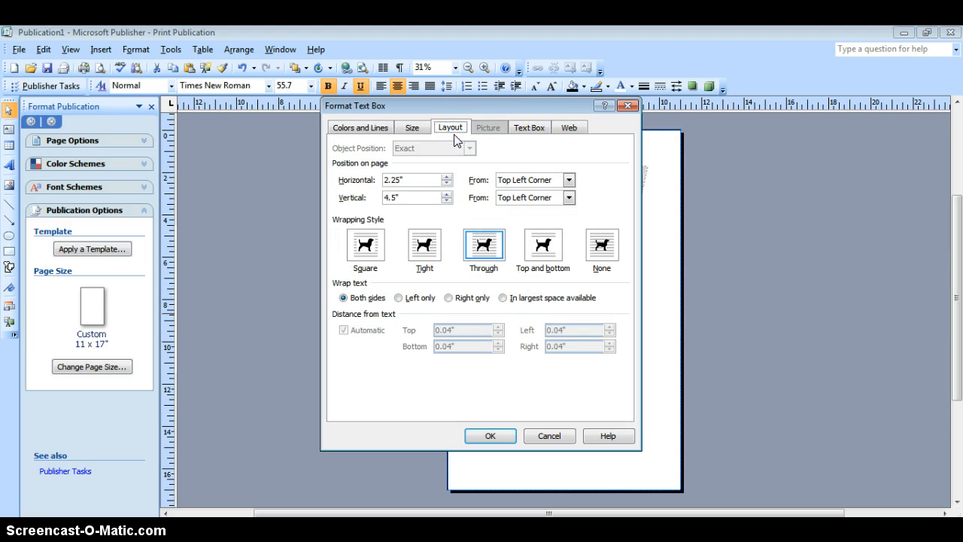
click(607, 251)
click(509, 437)
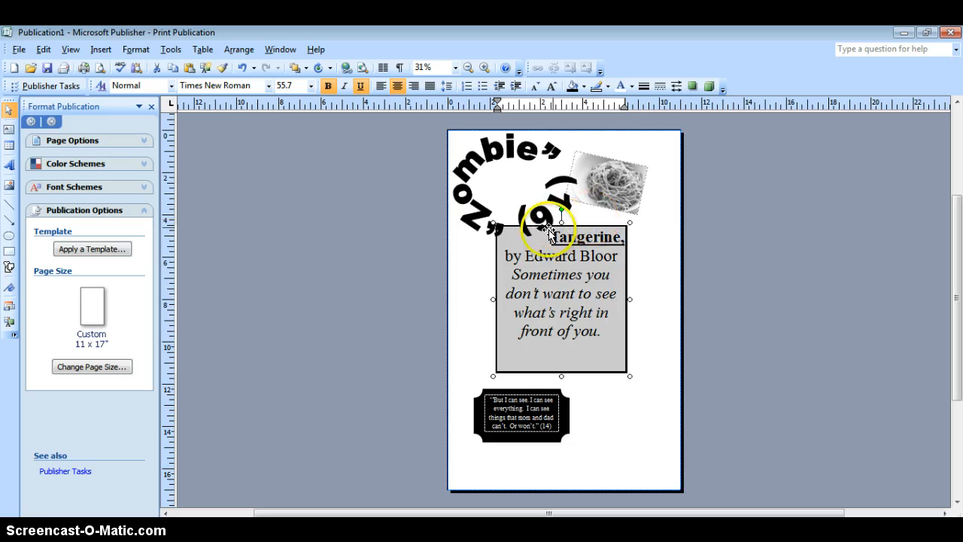
Step: Set the WordArt's text wrapping to None and adjust its height so it slightly overlaps the Tangerine box's top edge
click(530, 215)
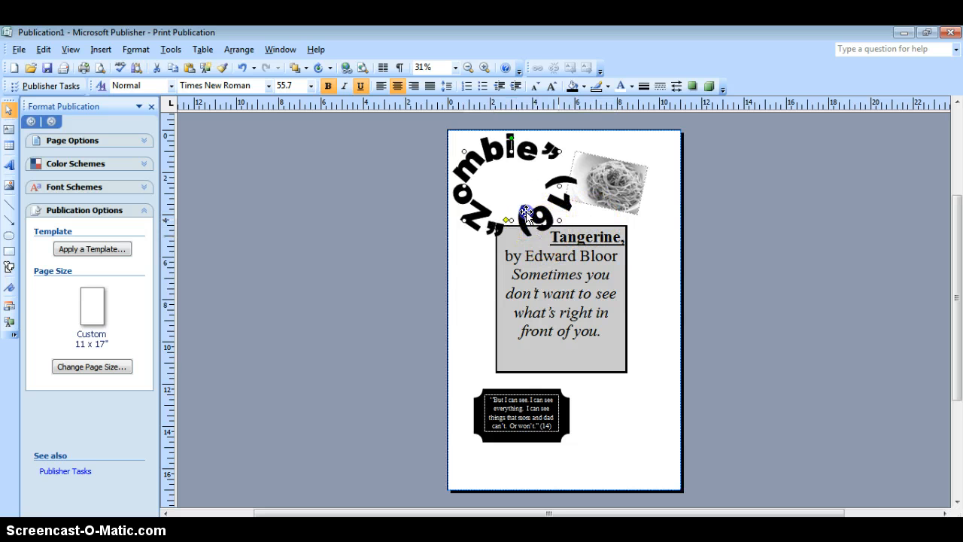
drag(516, 220, 512, 210)
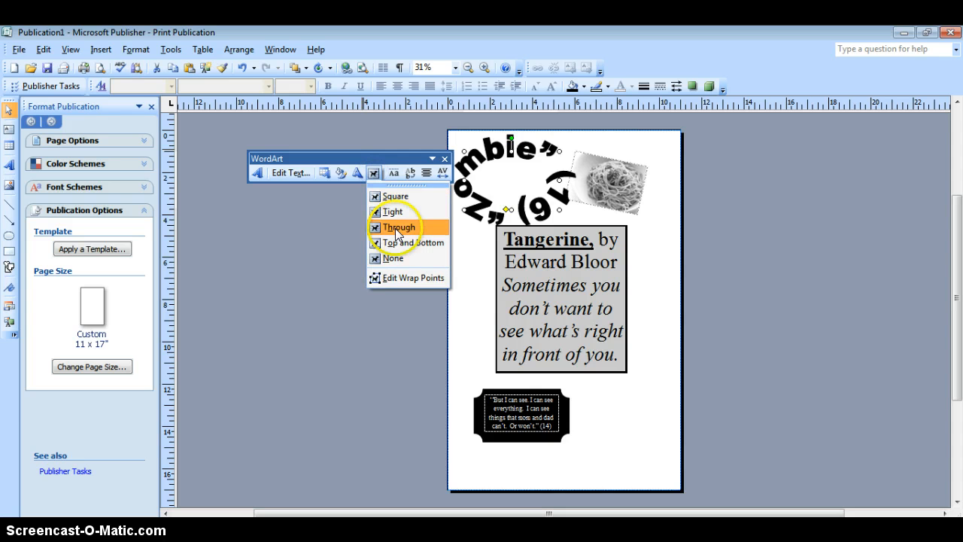
click(392, 259)
click(525, 192)
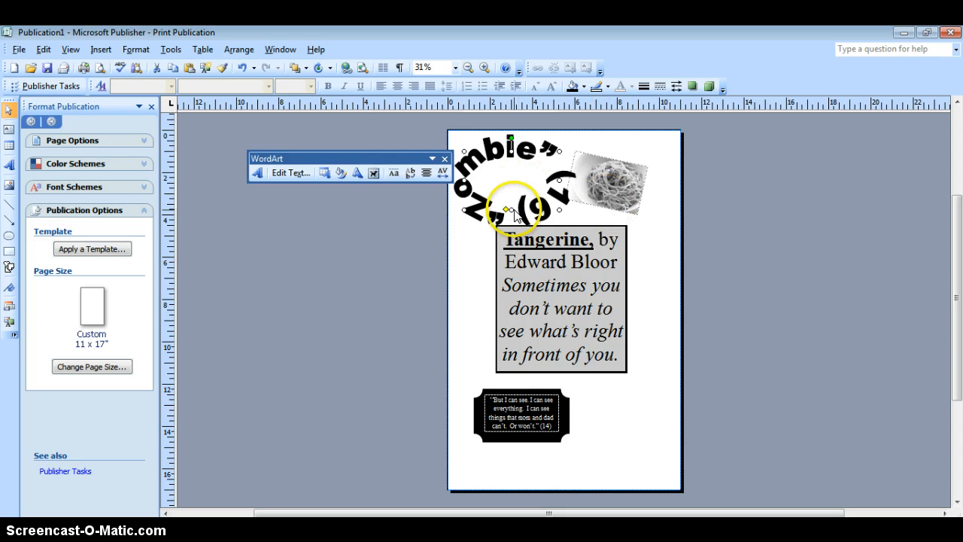
mouse_move(510, 214)
mouse_down()
mouse_move(522, 232)
mouse_move(513, 217)
mouse_move(510, 226)
mouse_move(517, 214)
mouse_up()
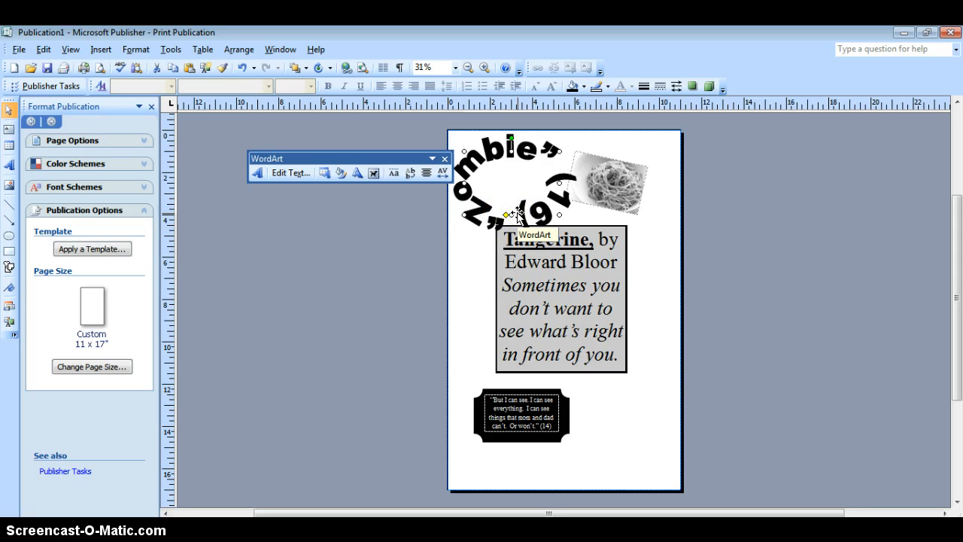
Step: Deselect the WordArt and switch to the "book quote project quotes" Word document
click(348, 460)
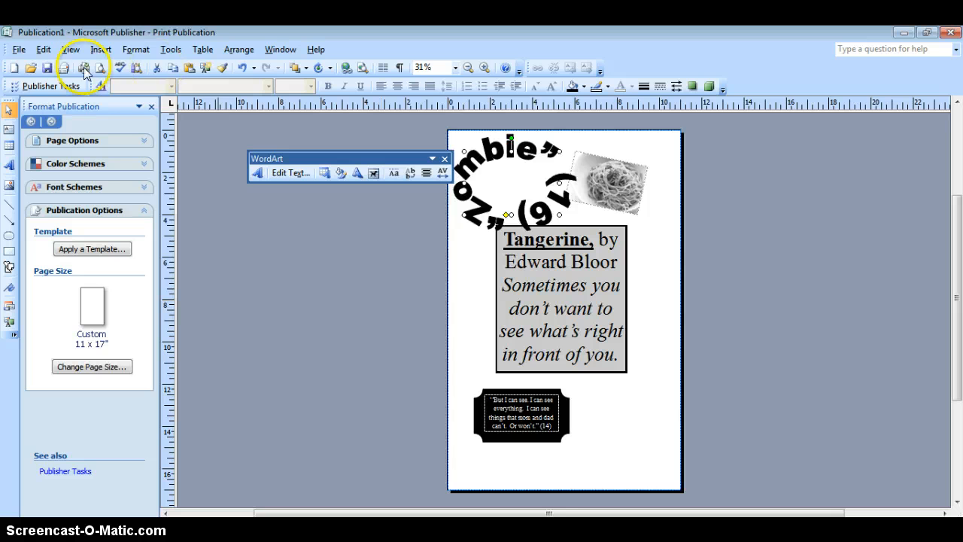
click(291, 283)
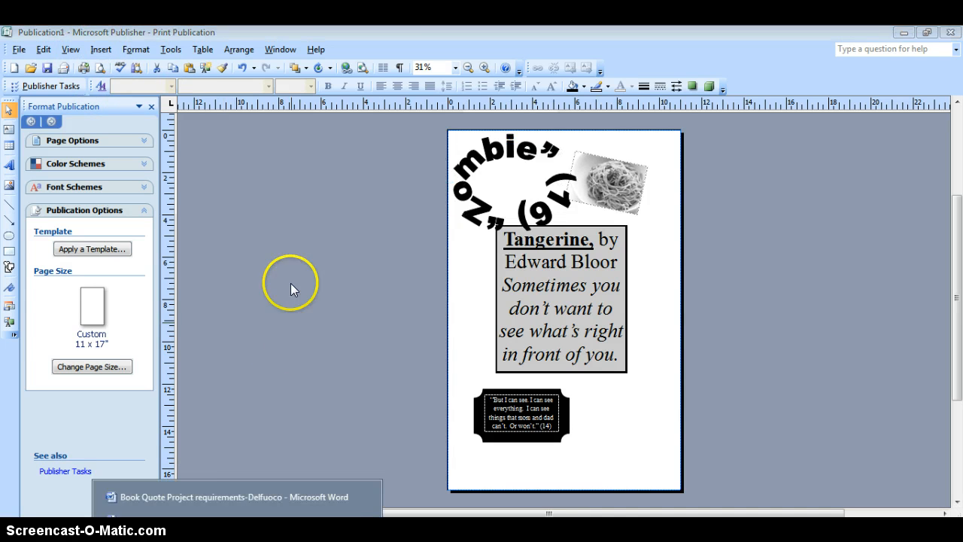
click(226, 515)
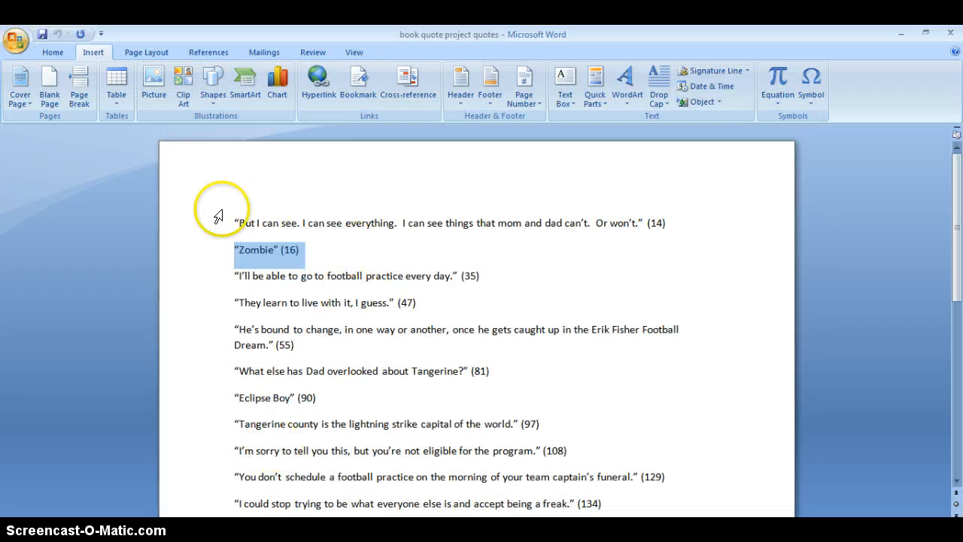
Step: Copy the quote “I’ll be able to go to football practice every day.” (35) from the Word document and switch back to Publisher
drag(235, 275, 471, 283)
click(137, 74)
click(361, 516)
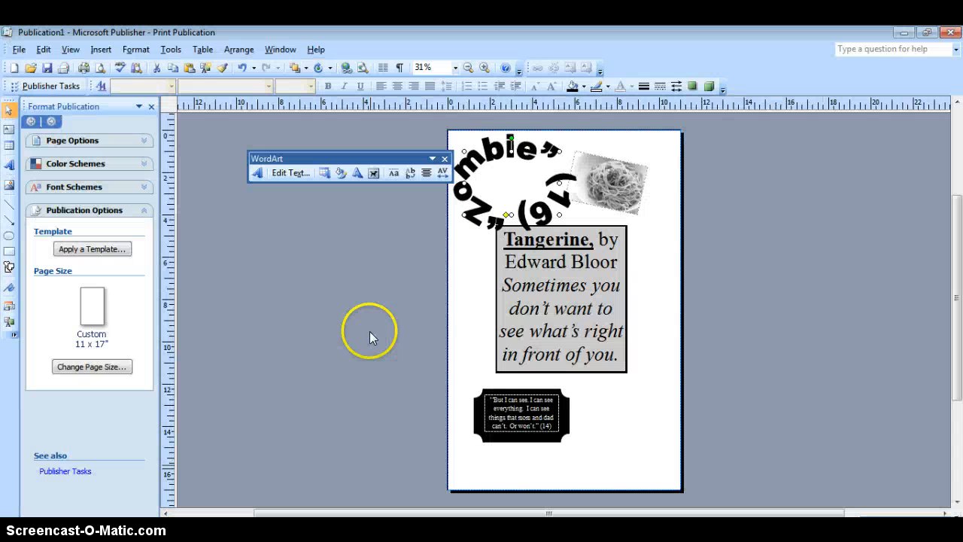
Step: Insert the light bulb from the additional AutoShapes and place it below the Tangerine box, beside the black quote plaque
click(100, 49)
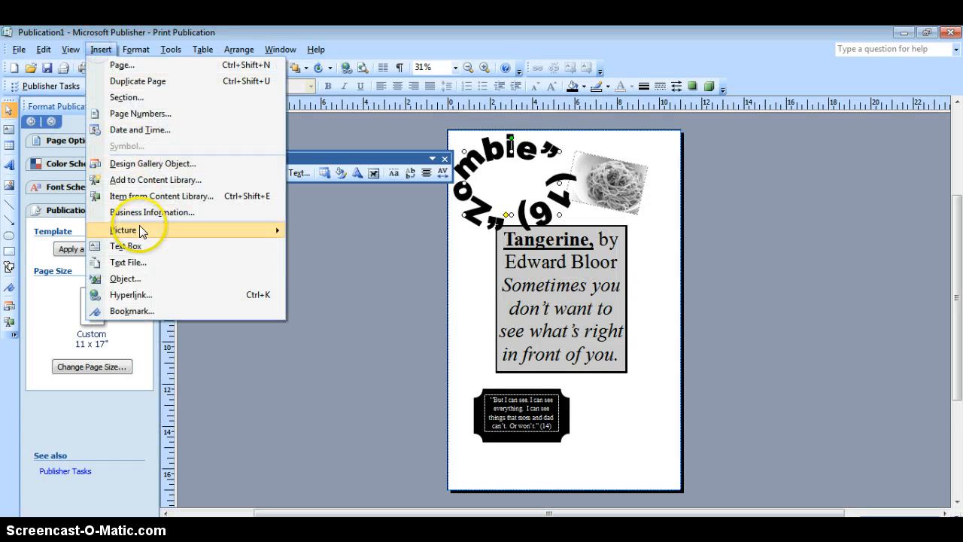
mouse_move(139, 228)
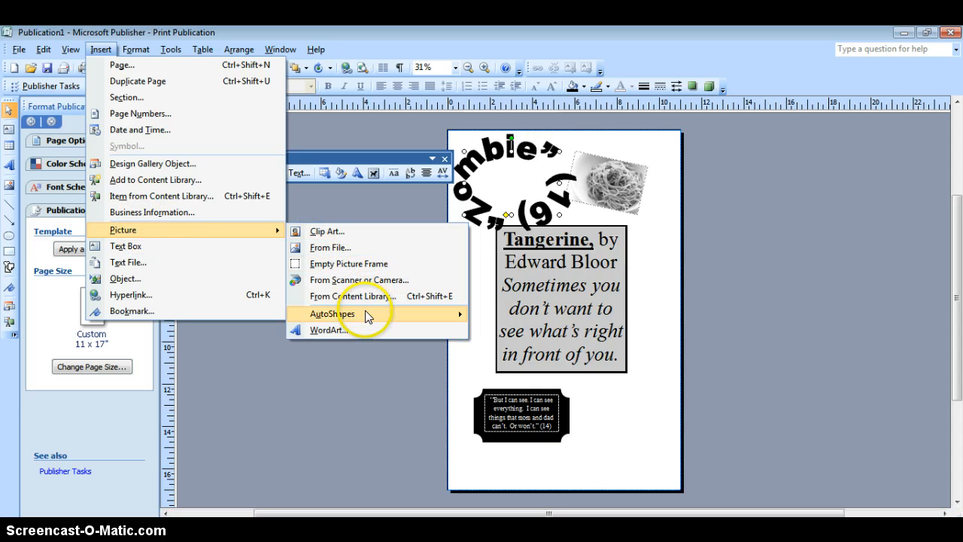
mouse_move(365, 313)
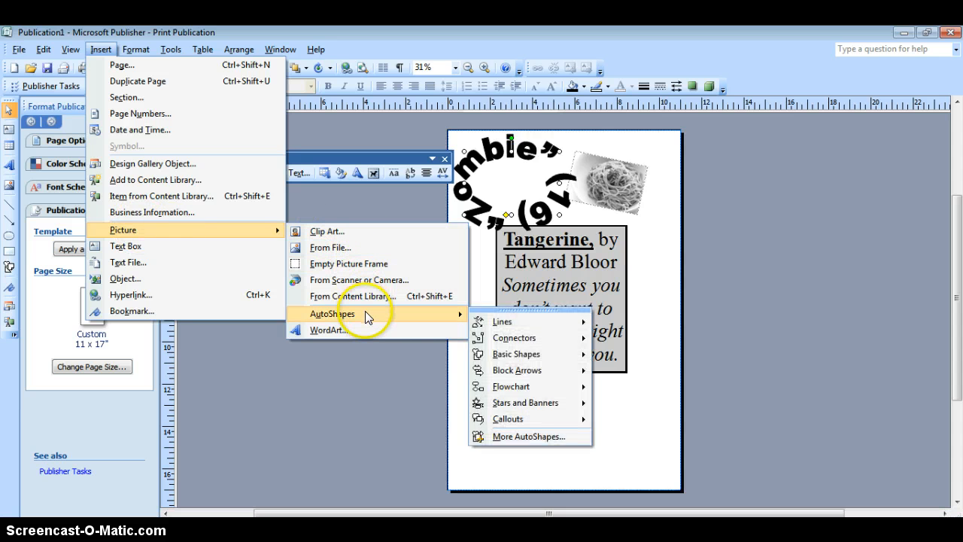
click(529, 437)
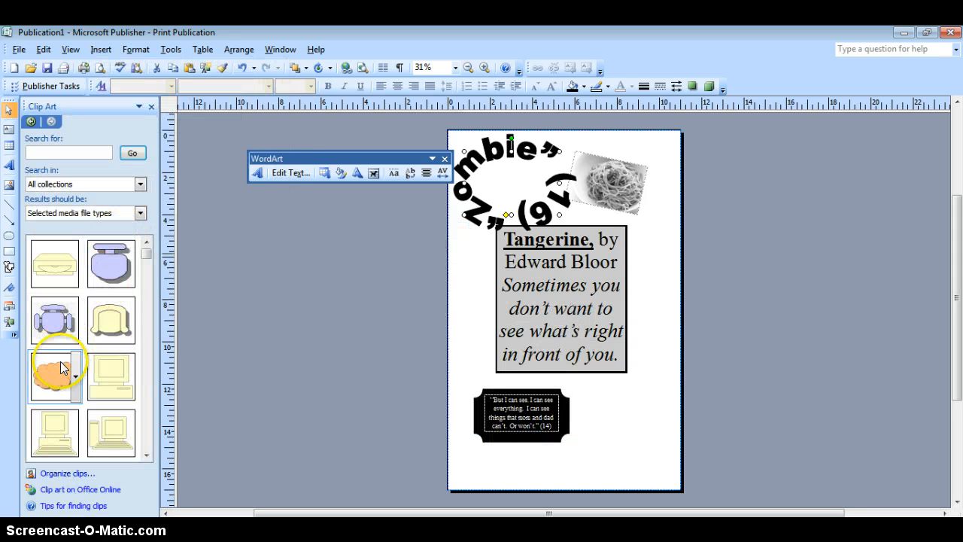
scroll(94, 388, down, 2)
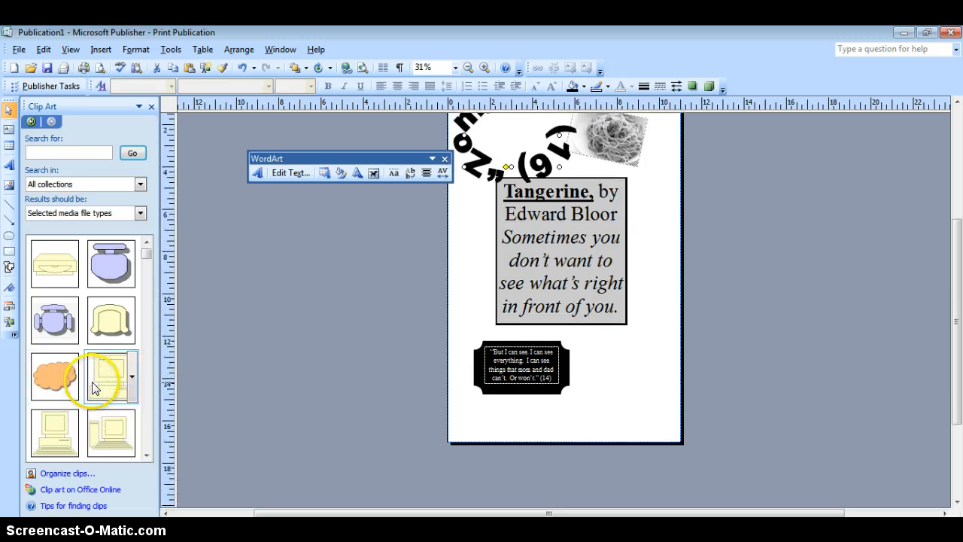
click(145, 456)
click(145, 456)
click(146, 457)
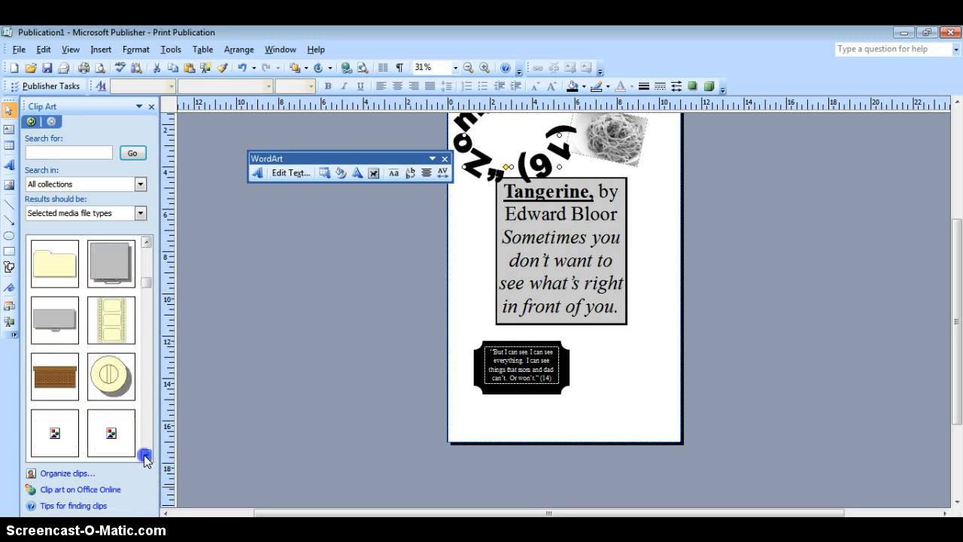
click(146, 457)
click(146, 457)
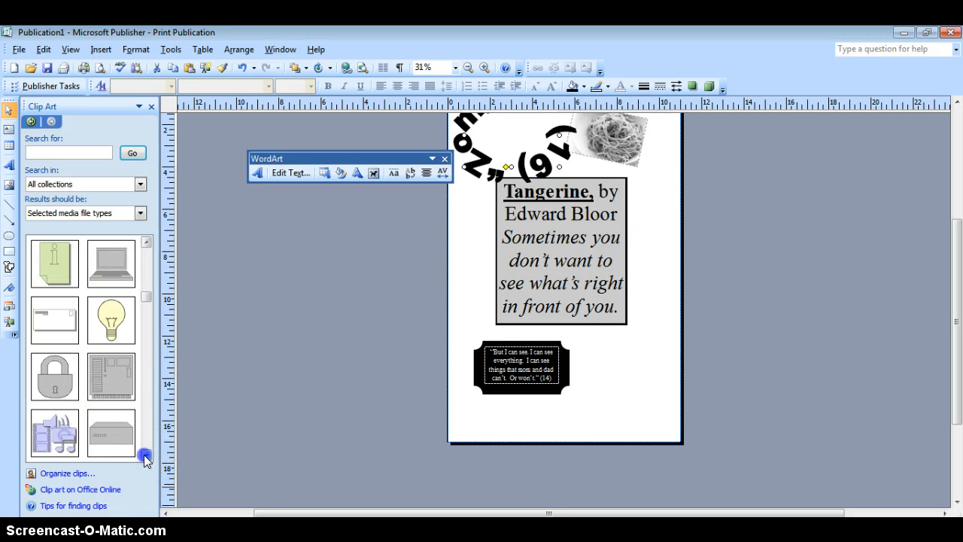
click(111, 320)
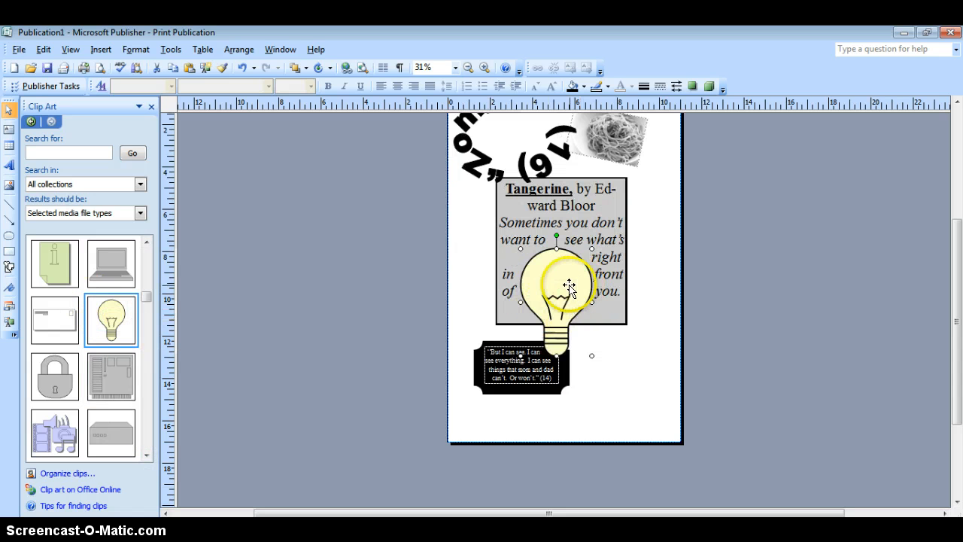
drag(565, 279, 634, 361)
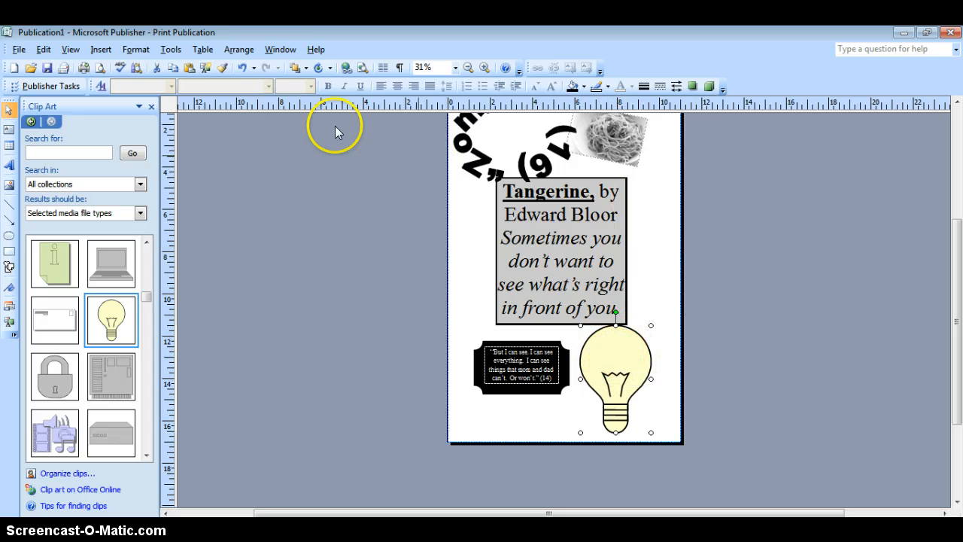
Step: Draw a small text box inside the light bulb's glass and paste the football practice quote into it
click(100, 50)
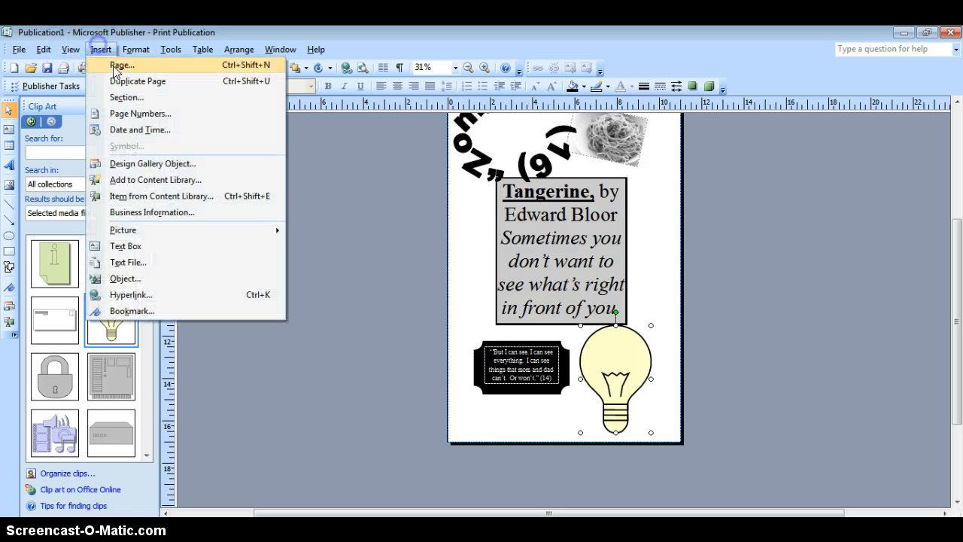
click(140, 245)
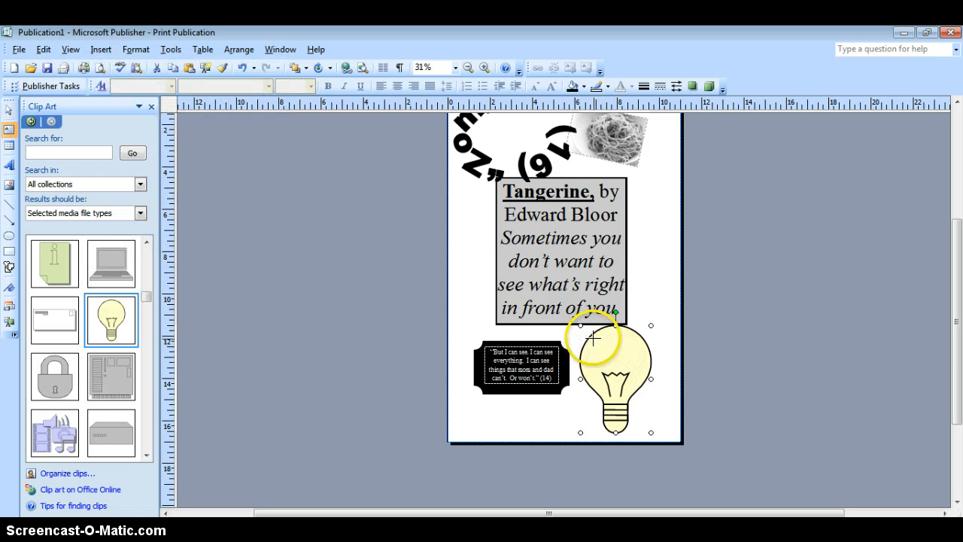
drag(634, 367, 636, 370)
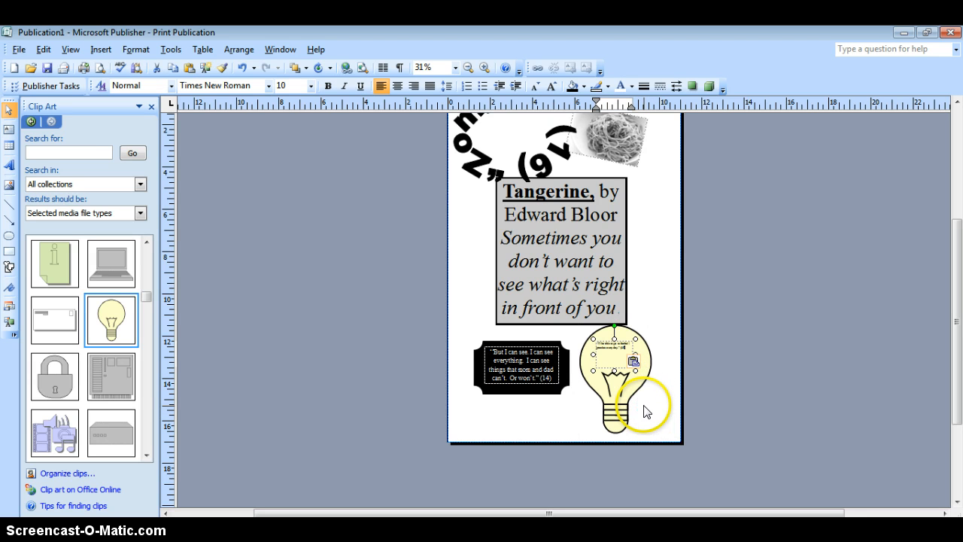
Step: Set the light bulb quote's AutoFit to Best Fit, center its text, and deselect the text box
click(146, 51)
mouse_move(237, 183)
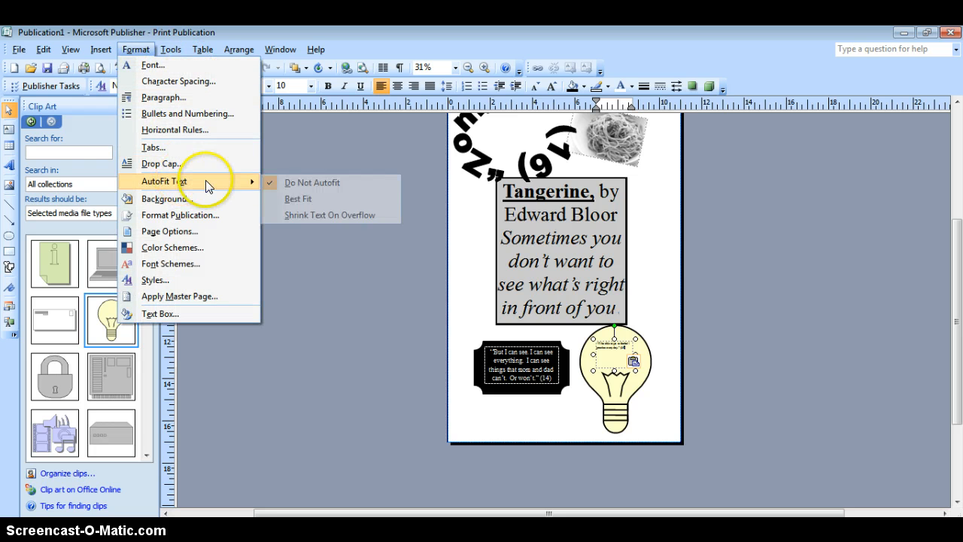
click(297, 198)
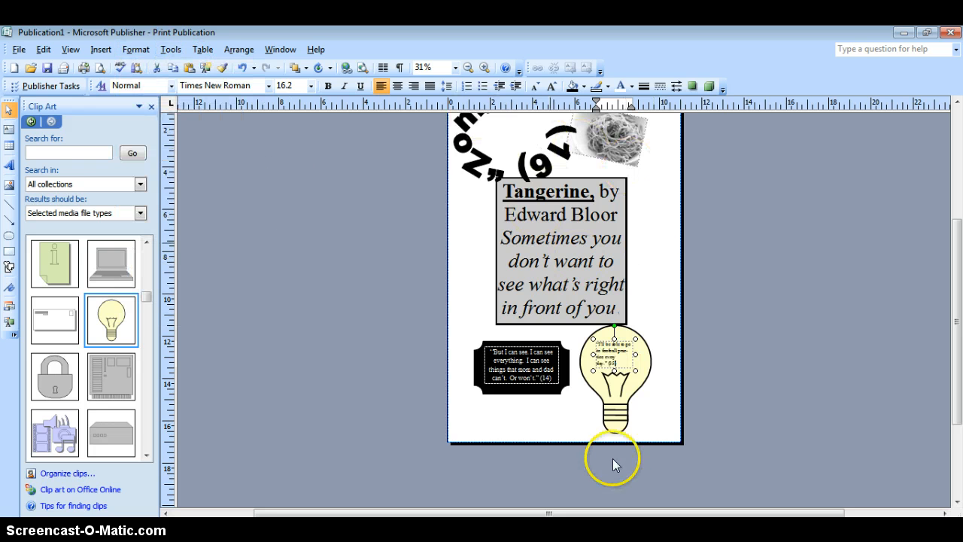
double_click(616, 364)
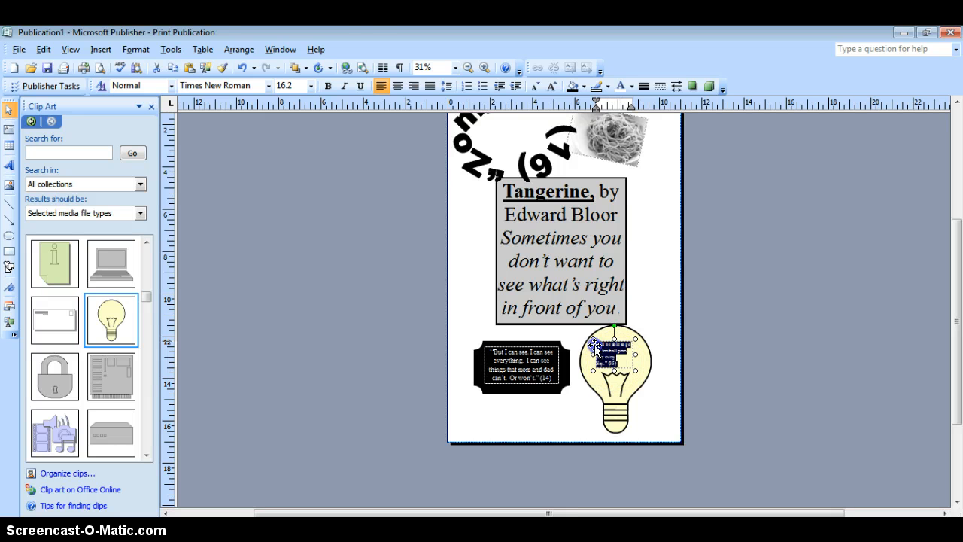
click(398, 86)
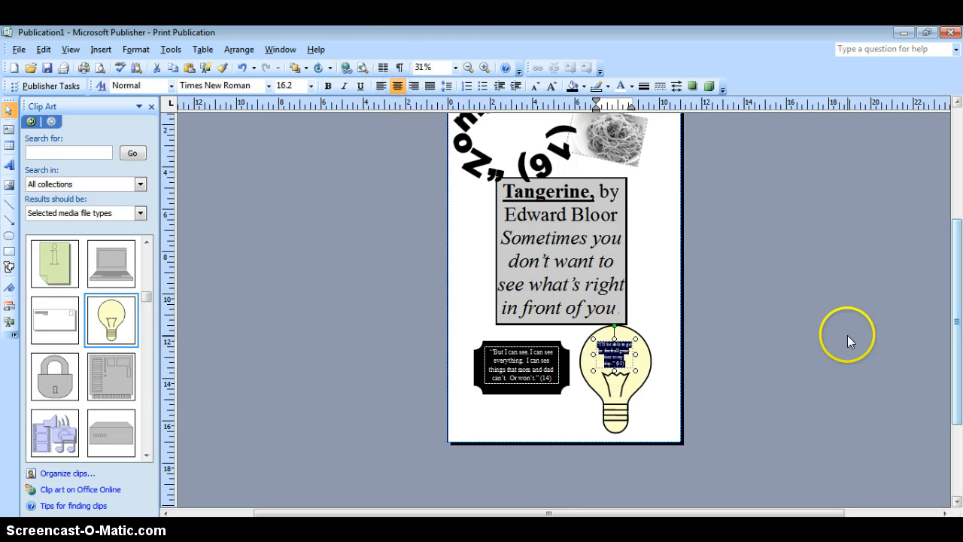
click(662, 303)
click(688, 280)
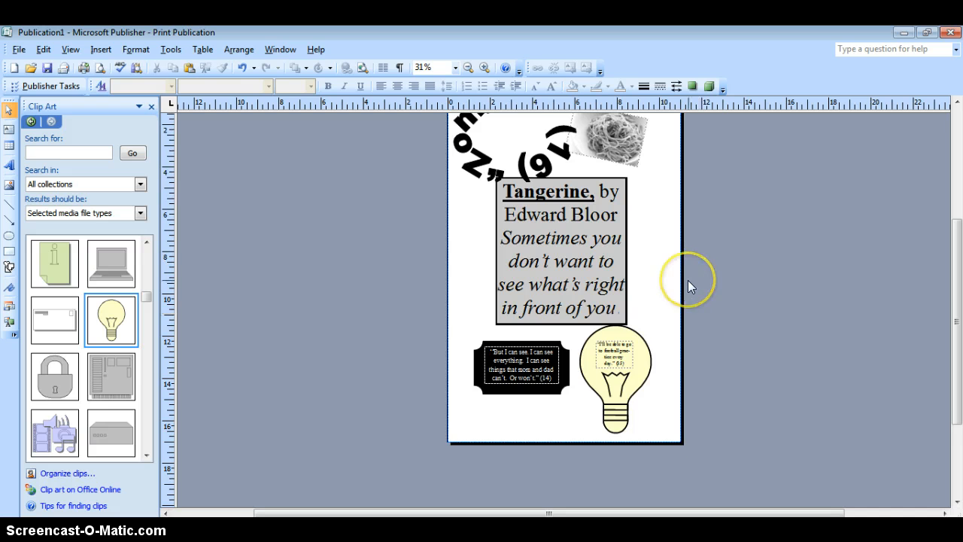
scroll(688, 280, up, 2)
scroll(688, 280, down, 3)
scroll(688, 280, down, 2)
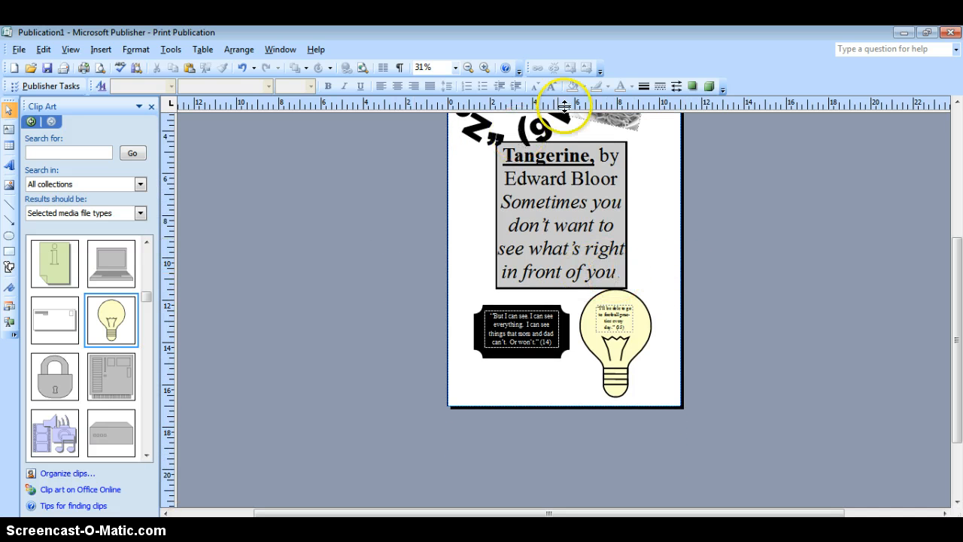
scroll(615, 283, up, 3)
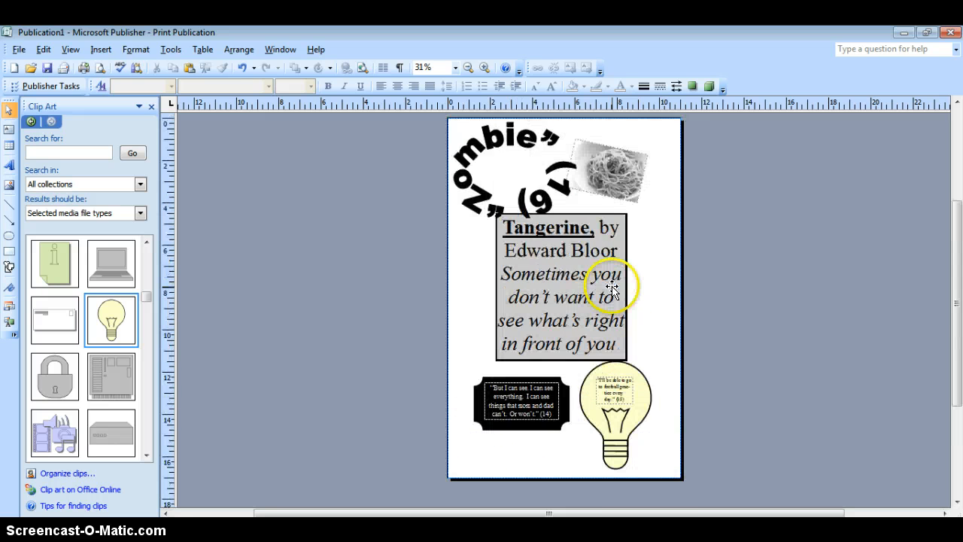
scroll(615, 283, up, 2)
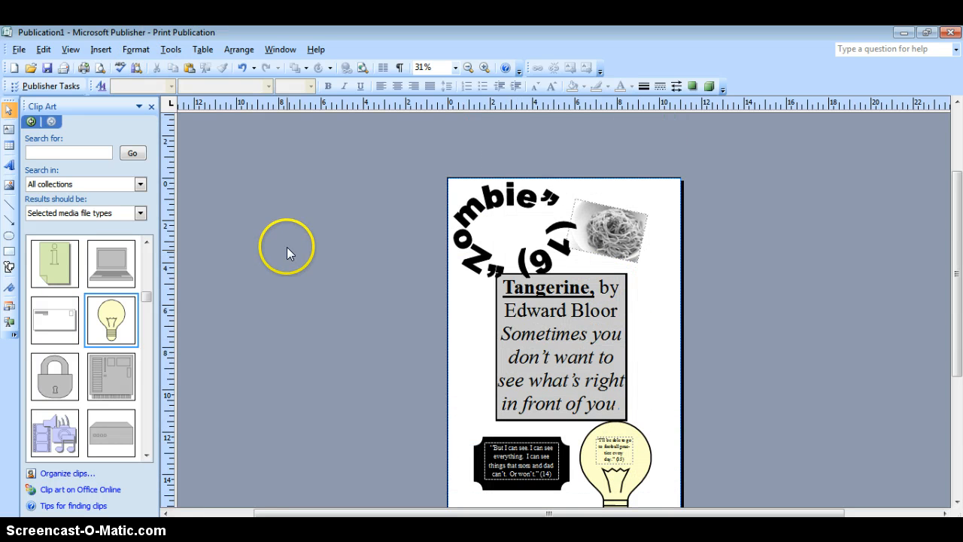